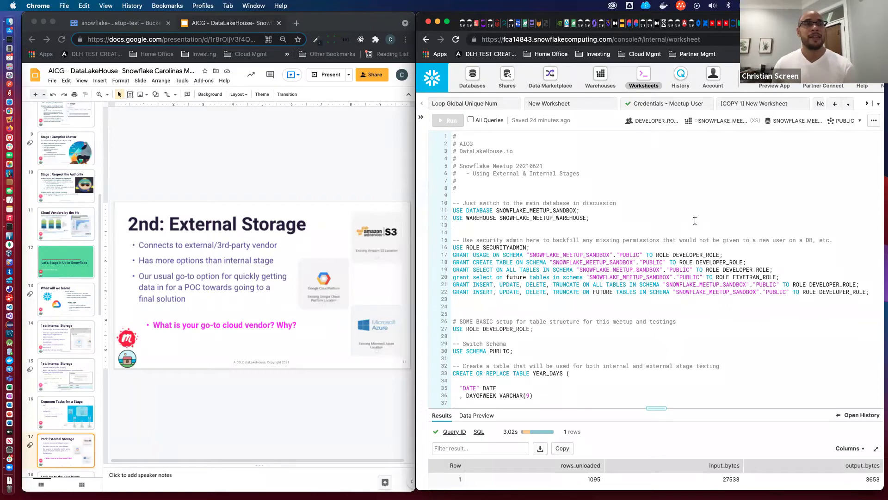
pyautogui.click(728, 208)
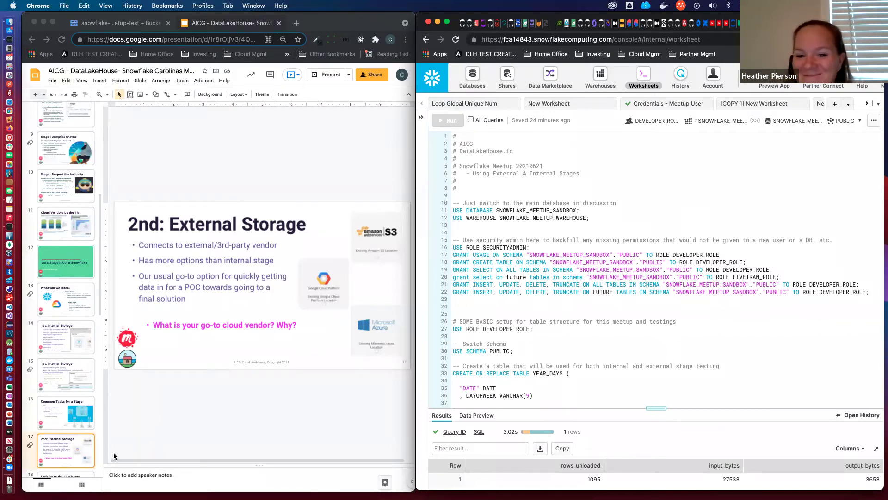
pyautogui.click(199, 428)
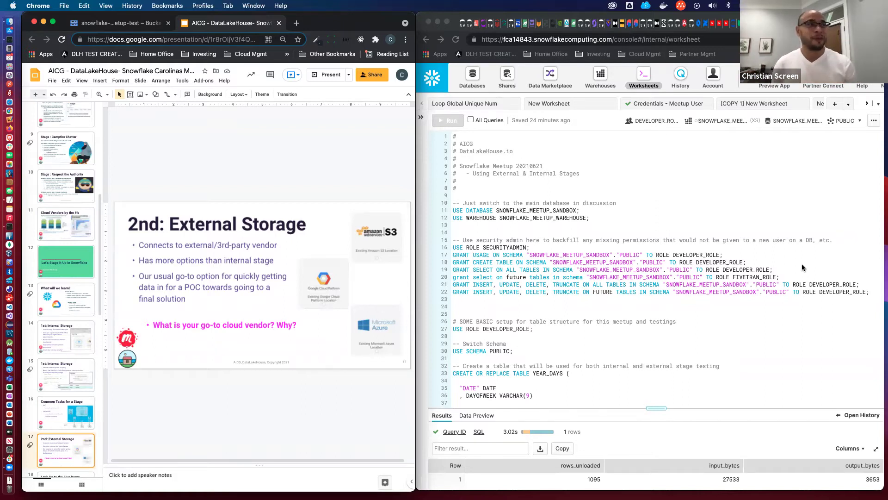
pyautogui.click(762, 196)
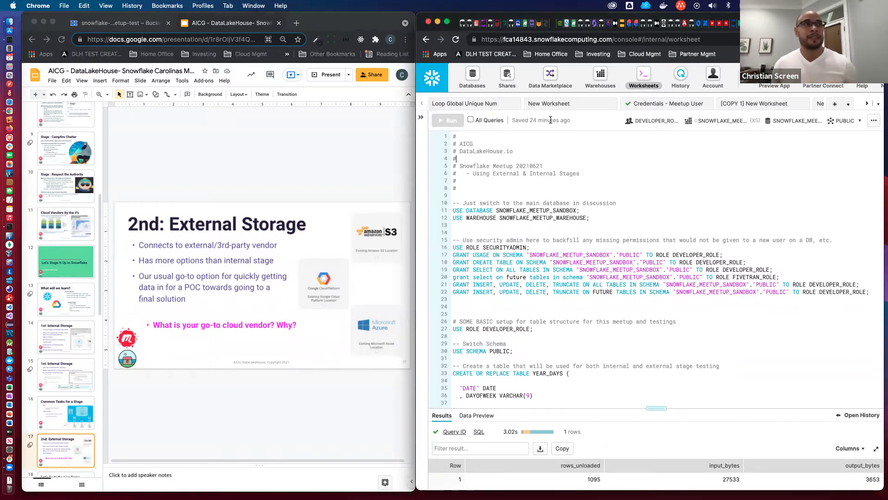
# Step: Open the stages of the SNOWFLAKE_MEETUP_SANDBOX database and start creating a stage, enlarging the window to fit the whole dialog
pyautogui.click(468, 81)
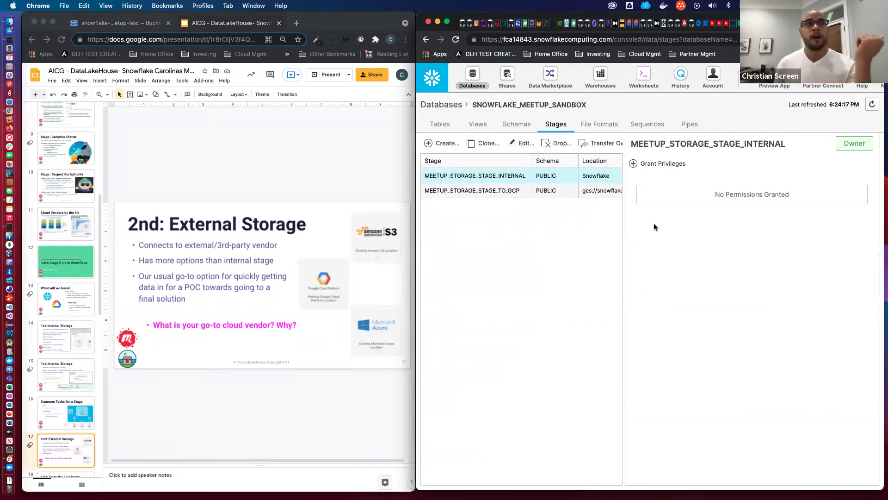
pyautogui.moveTo(623, 244); pyautogui.dragTo(689, 240)
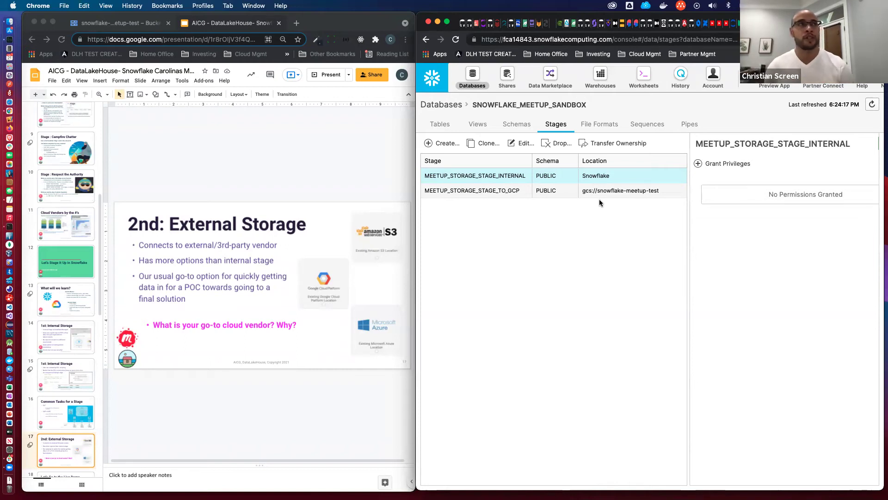
pyautogui.click(434, 144)
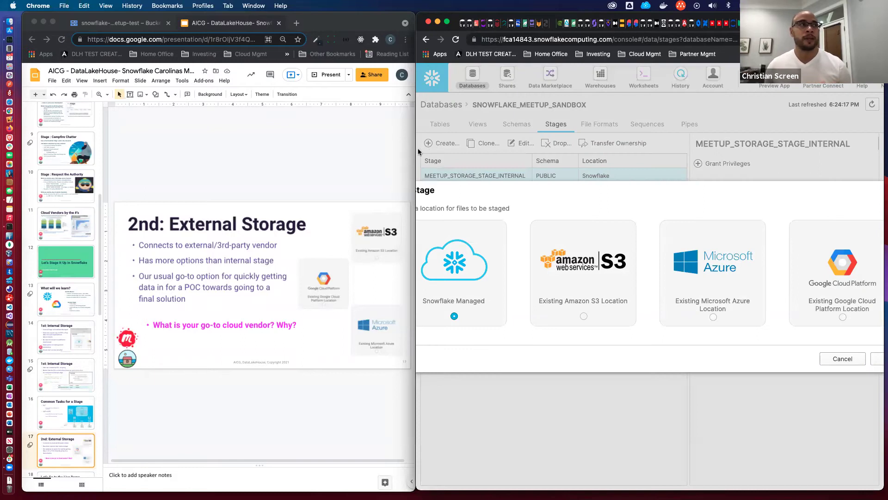
pyautogui.moveTo(417, 152); pyautogui.dragTo(242, 153)
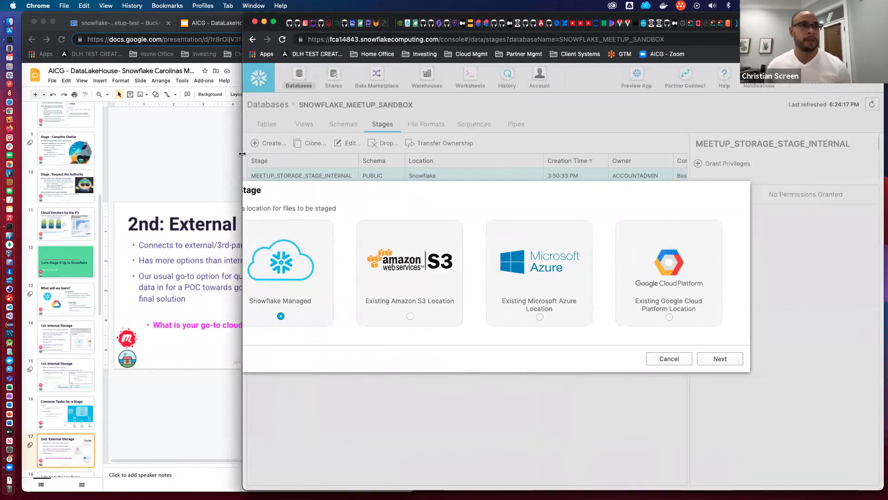
pyautogui.moveTo(403, 187); pyautogui.dragTo(461, 186)
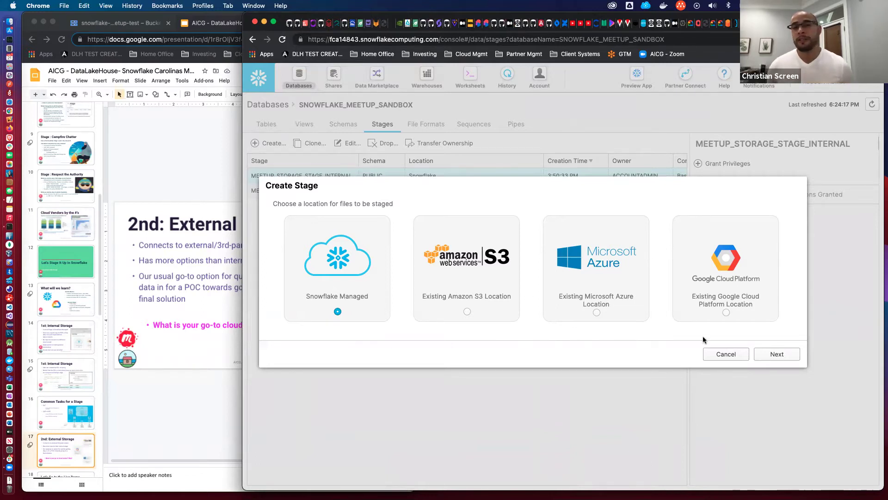
# Step: Choose a Snowflake Managed location for the stage and name it MEETUP_STORAGE_STAGE_INTERNAL2
pyautogui.click(765, 355)
pyautogui.click(508, 259)
pyautogui.write('MEE')
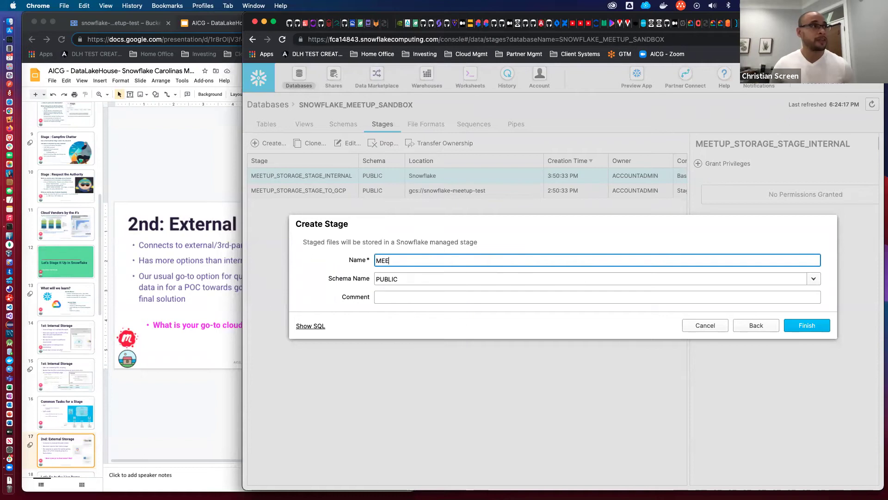
pyautogui.write('TU')
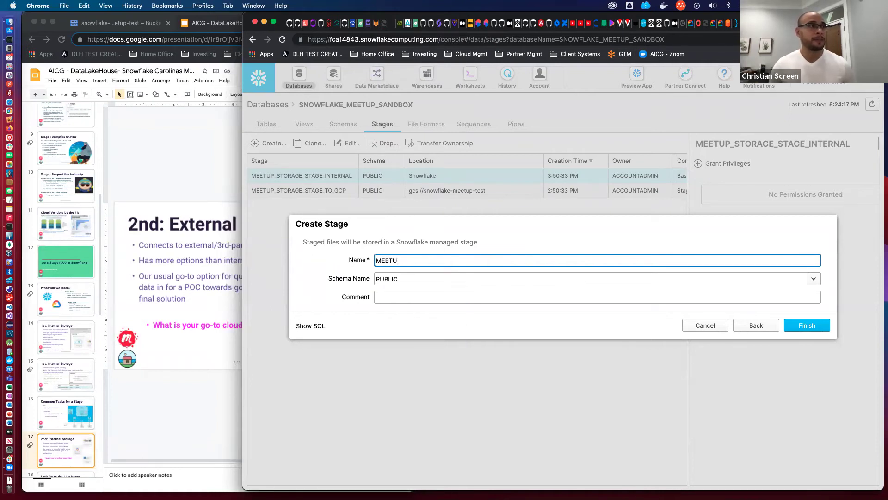
pyautogui.write('P_STORA')
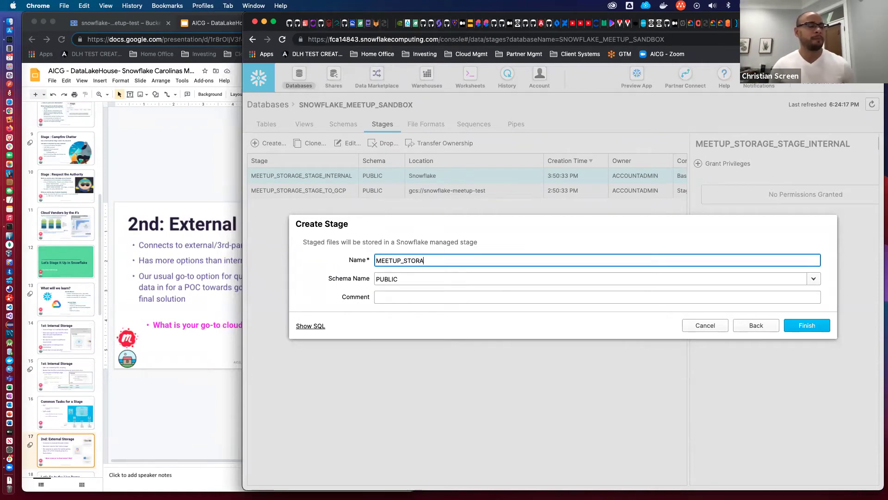
pyautogui.write('G')
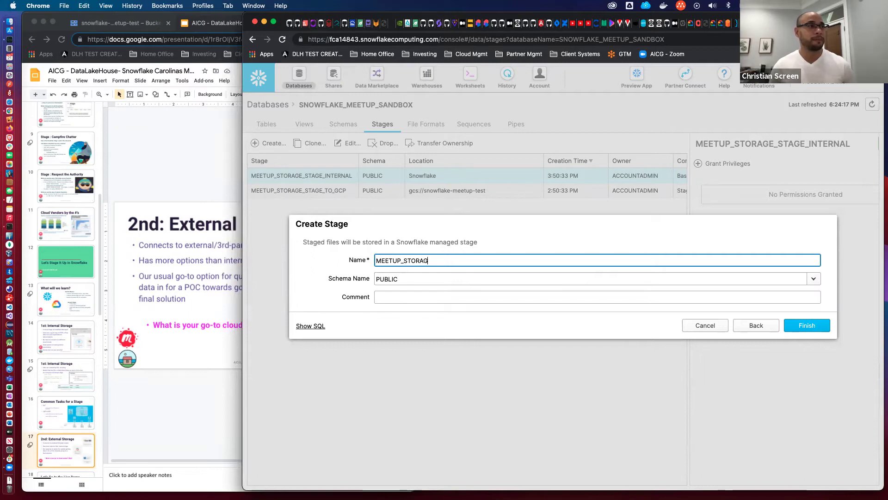
pyautogui.write('E_STAGE_IN')
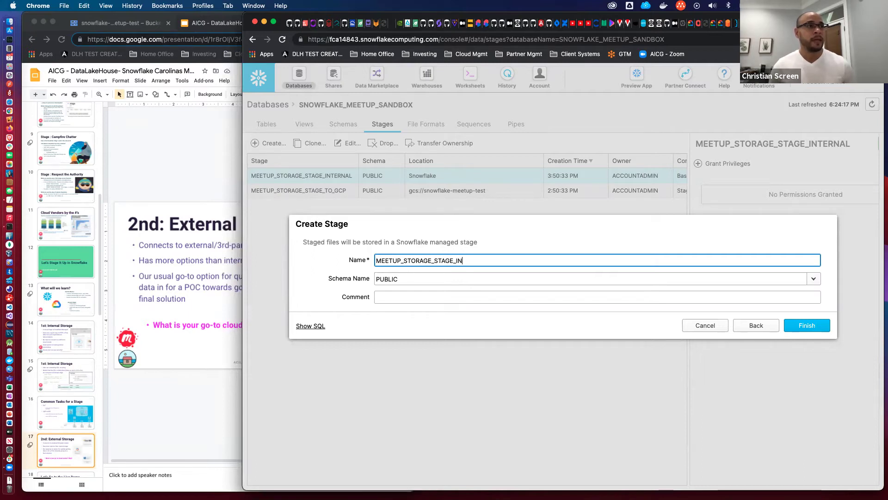
pyautogui.write('TERNAL')
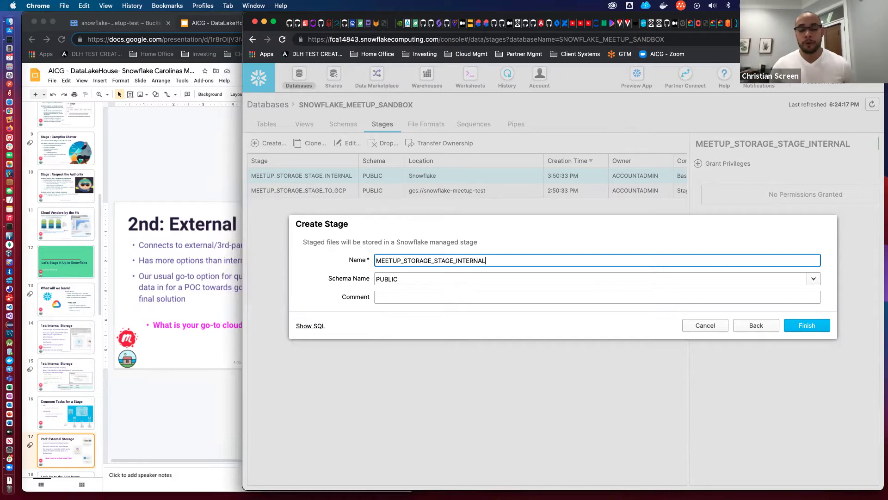
pyautogui.write('2')
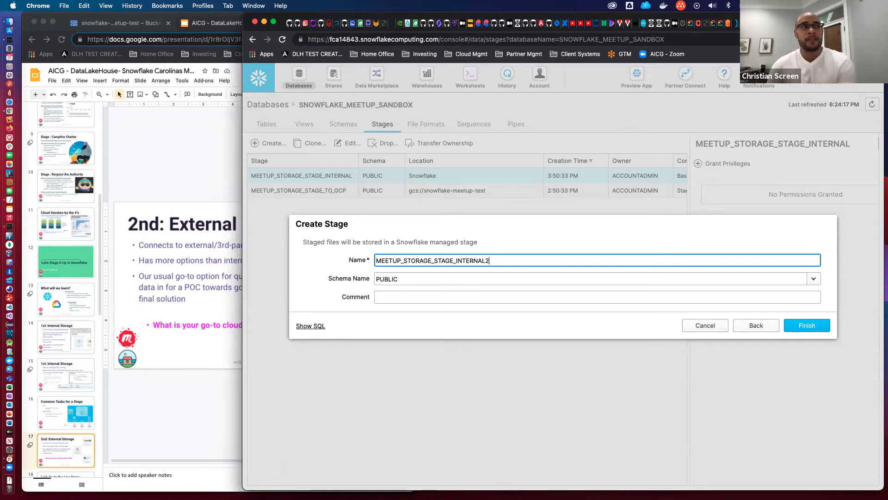
# Step: Review the SQL statement generated for the new internal stage, and return to the stage settings
pyautogui.click(508, 300)
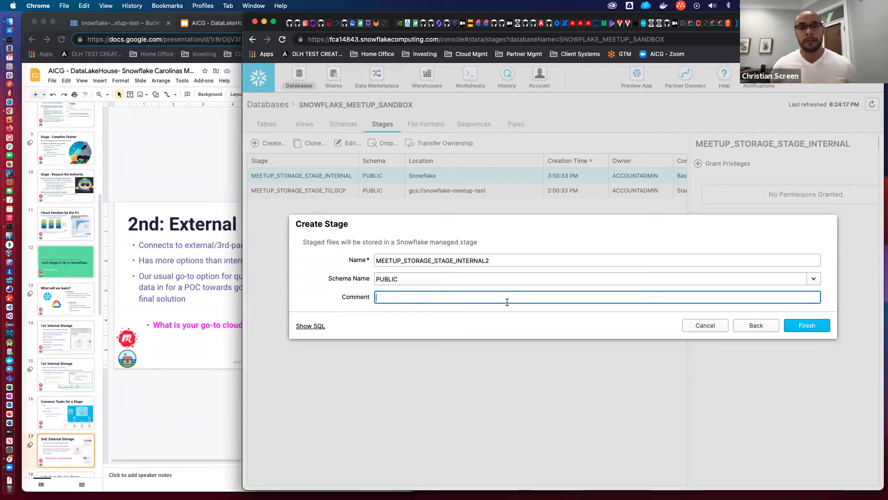
pyautogui.click(504, 318)
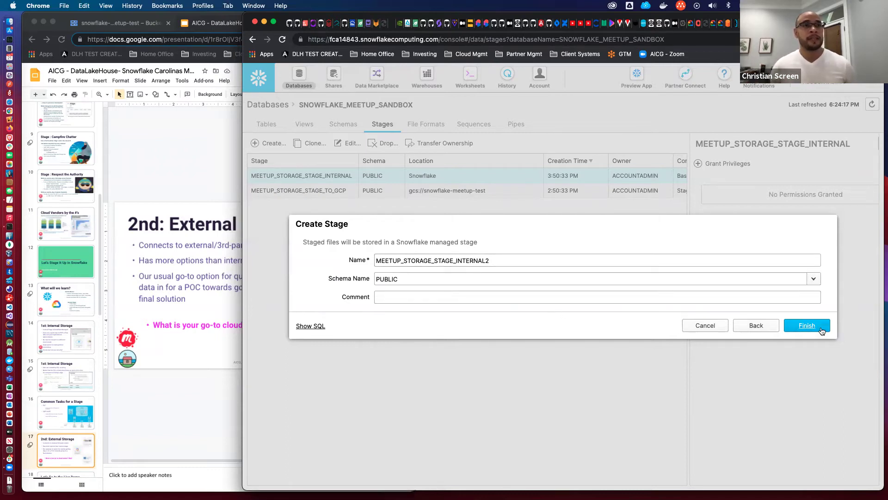
pyautogui.click(316, 325)
pyautogui.moveTo(682, 265); pyautogui.dragTo(448, 260)
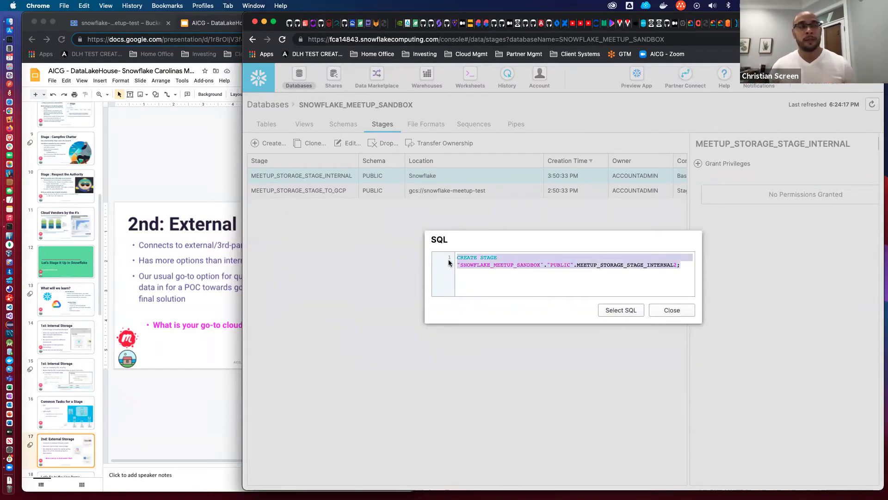
pyautogui.click(663, 315)
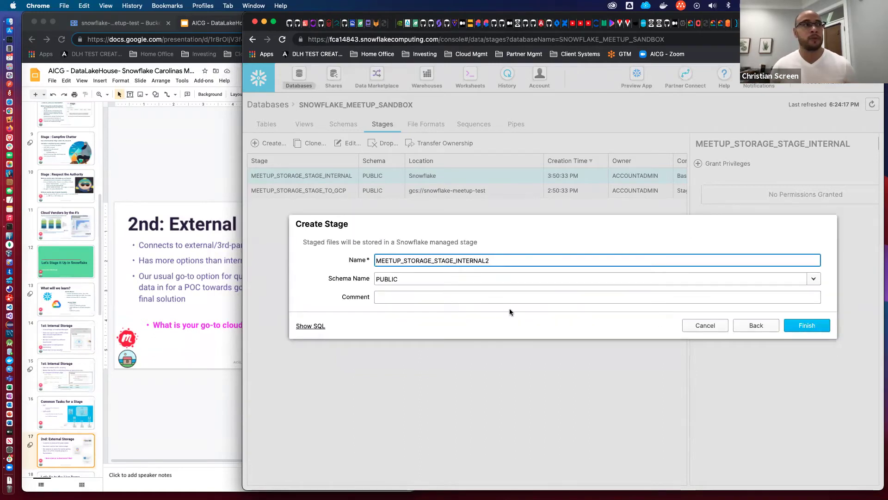
# Step: Create the stage with the comment "meetup internal stage" and widen the Stage column to fit its full name
pyautogui.click(504, 298)
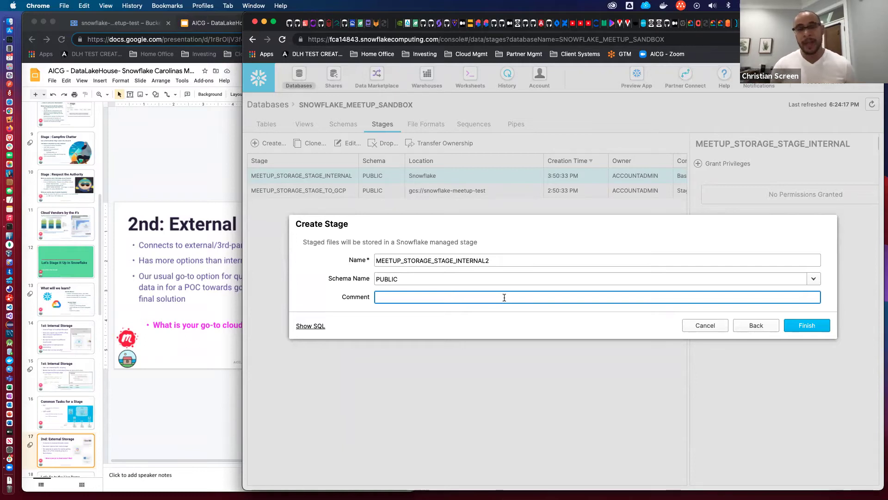
pyautogui.write('meetup interna')
pyautogui.write('l stage')
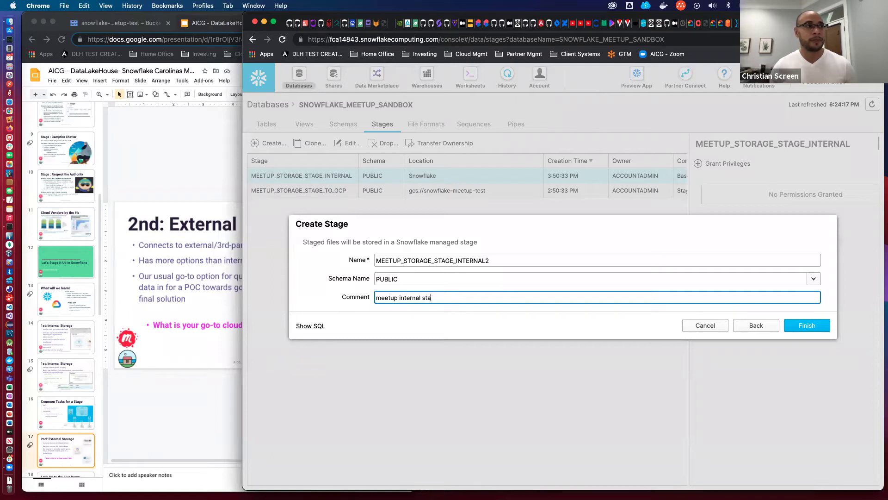
pyautogui.click(824, 326)
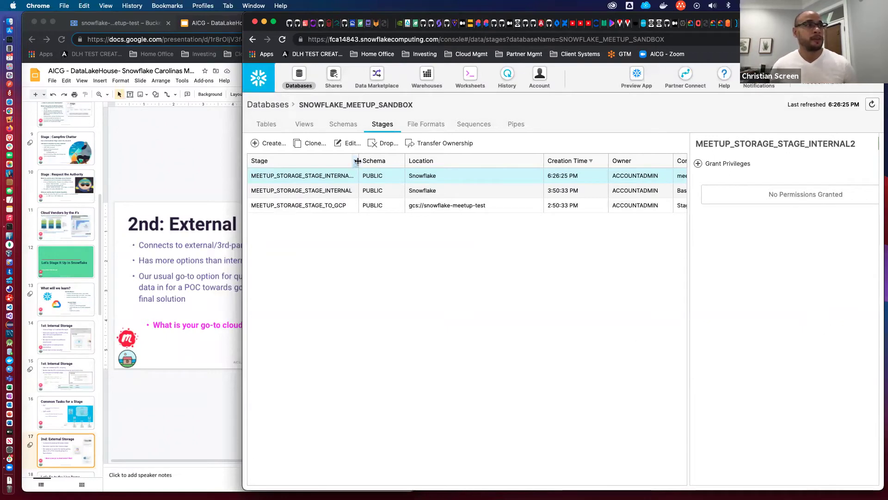
pyautogui.moveTo(385, 162); pyautogui.dragTo(385, 164)
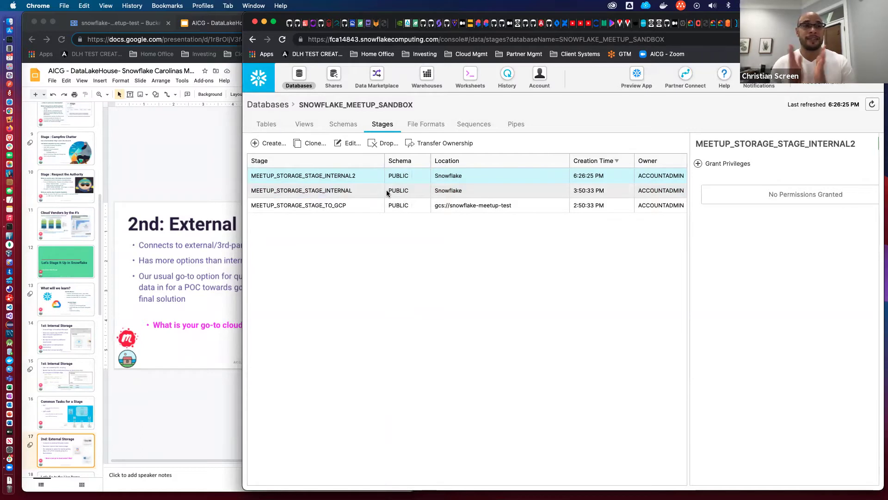
pyautogui.click(406, 176)
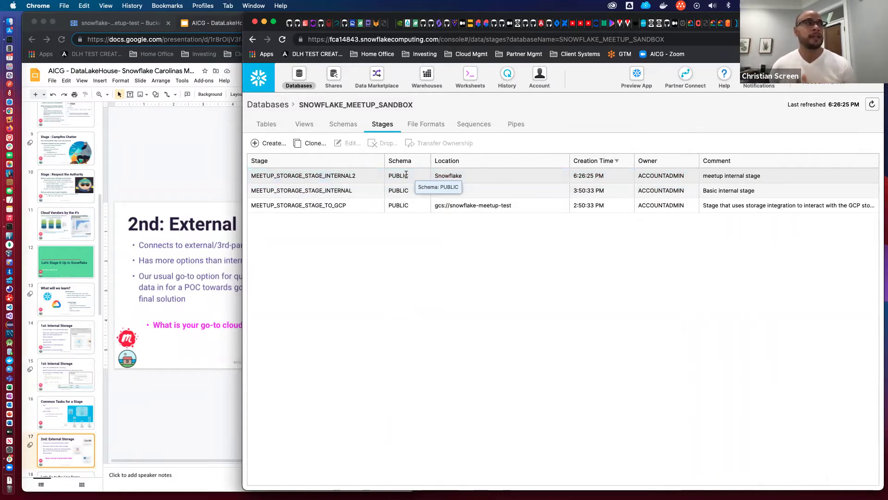
# Step: Return to the Snowflake Meetup worksheet and review the commented steps in its named internal stage section
pyautogui.click(468, 79)
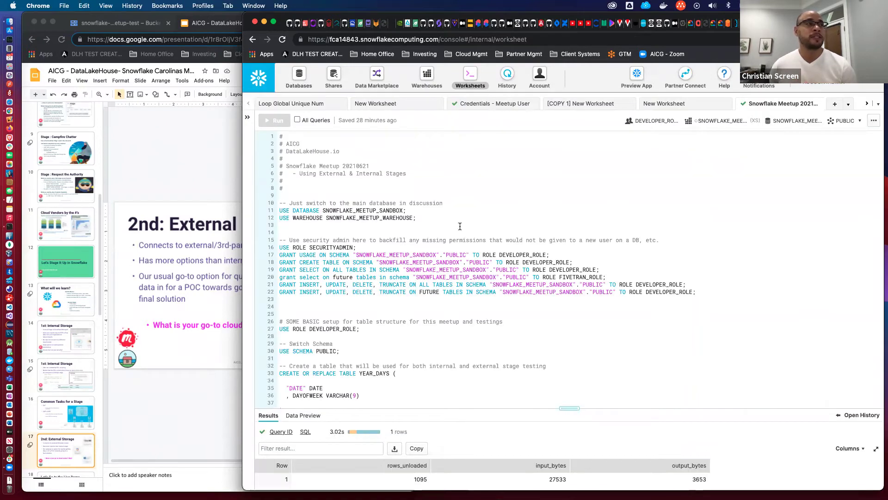
pyautogui.scroll(-5, 436, 317)
pyautogui.scroll(5, 436, 318)
pyautogui.scroll(-10, 435, 320)
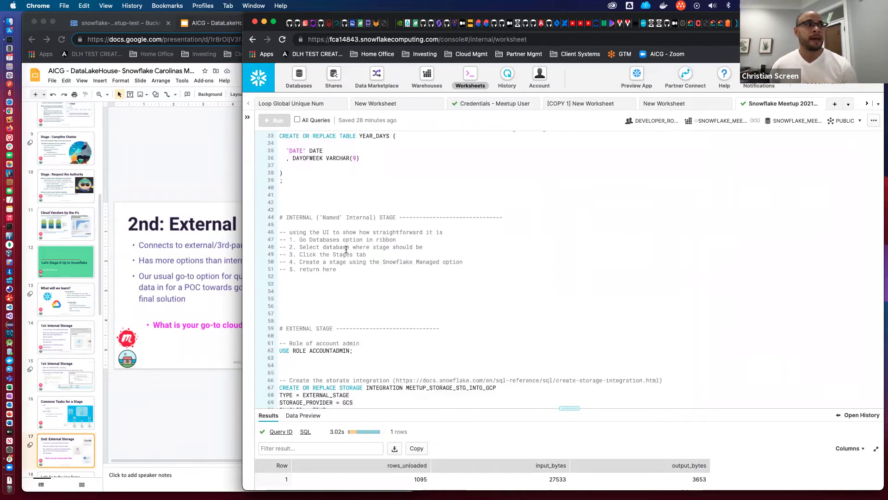
pyautogui.click(343, 241)
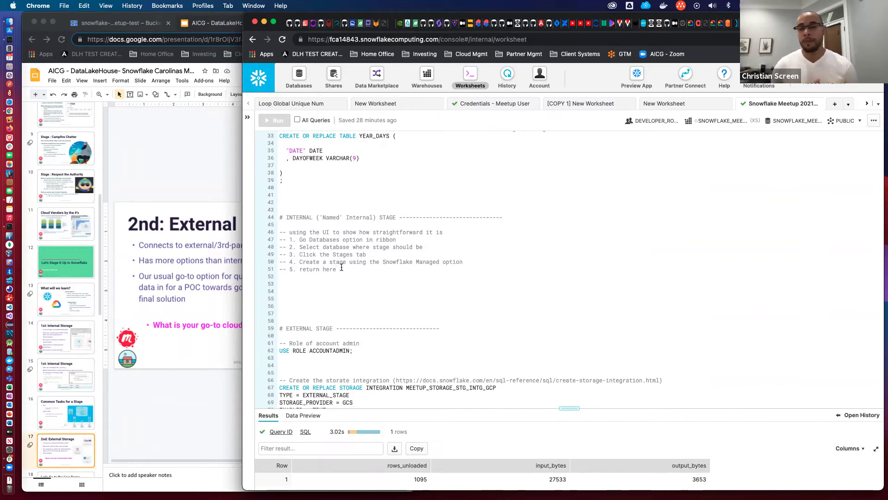
# Step: Run the USE DATABASE SNOWFLAKE_MEETUP_SANDBOX and USE WAREHOUSE SNOWFLAKE_MEETUP_WAREHOUSE statements on lines 11 and 12
pyautogui.scroll(2, 347, 281)
pyautogui.scroll(8, 348, 284)
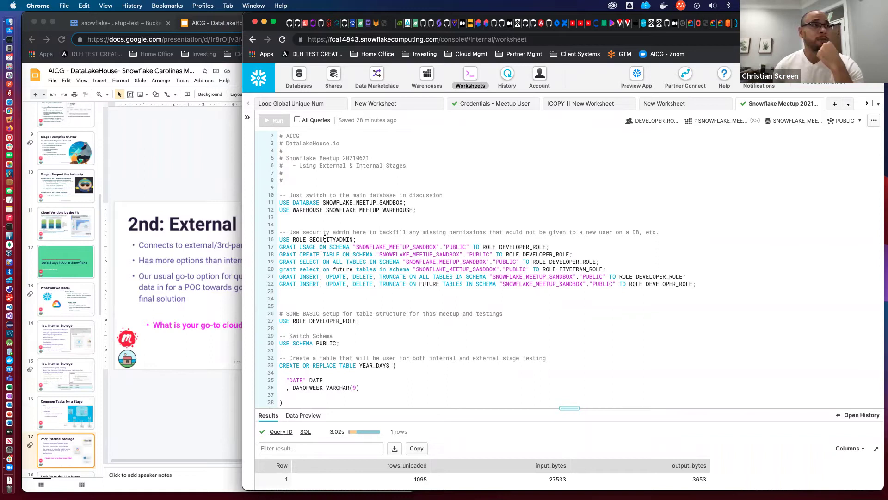
pyautogui.click(677, 294)
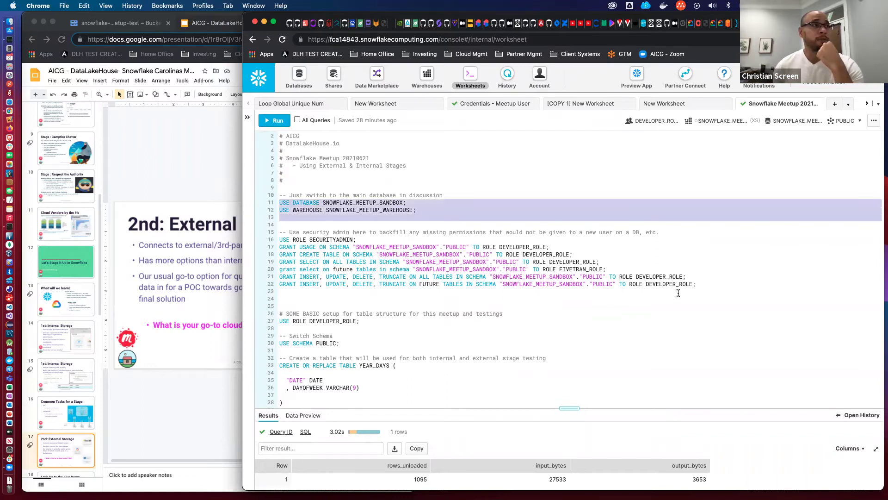
pyautogui.hotkey('ctrl', 'Return')
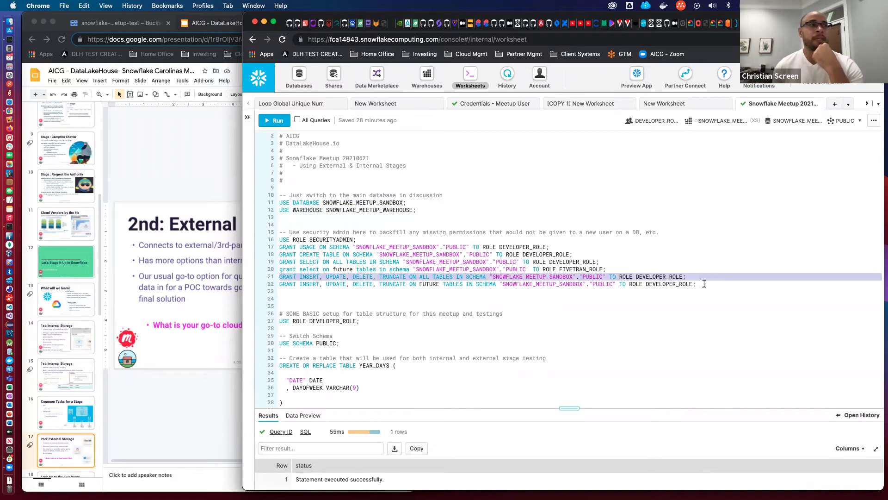
# Step: Run the USE ROLE SECURITYADMIN statement and the schema and table grants for DEVELOPER_ROLE and FIVETRAN_ROLE on lines 16 to 22
pyautogui.moveTo(704, 284); pyautogui.dragTo(279, 239)
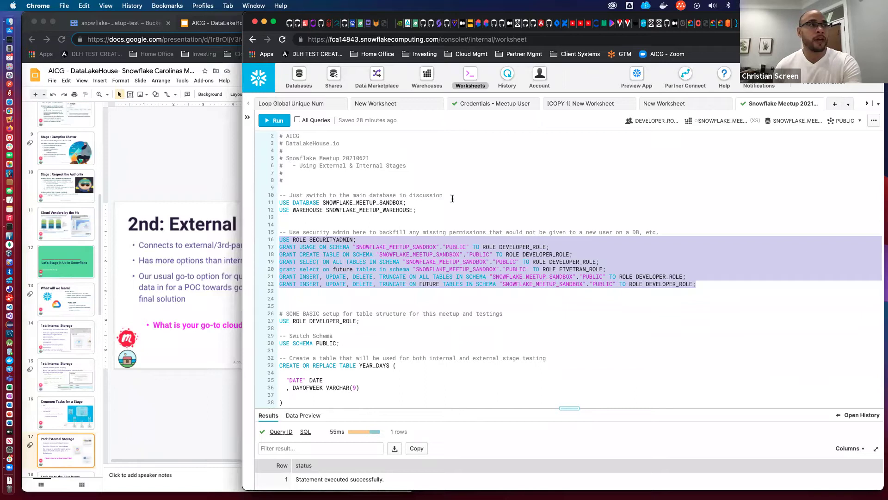
pyautogui.click(474, 290)
pyautogui.moveTo(710, 286); pyautogui.dragTo(279, 239)
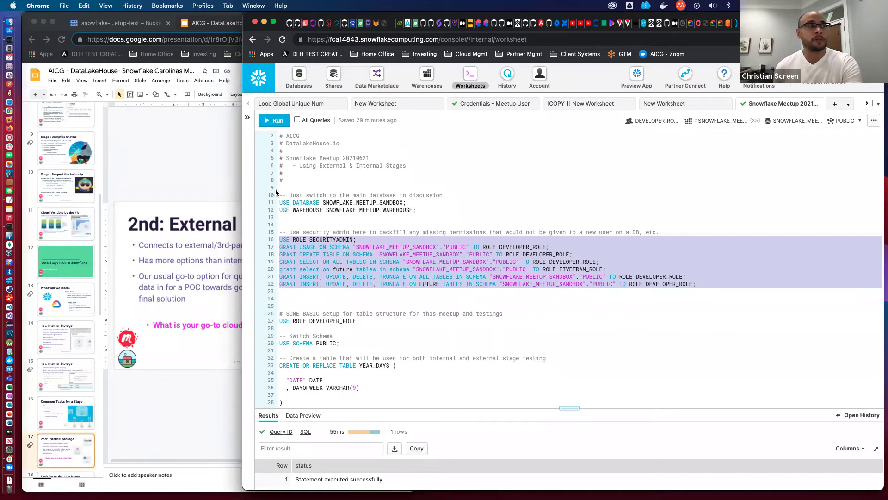
pyautogui.click(274, 121)
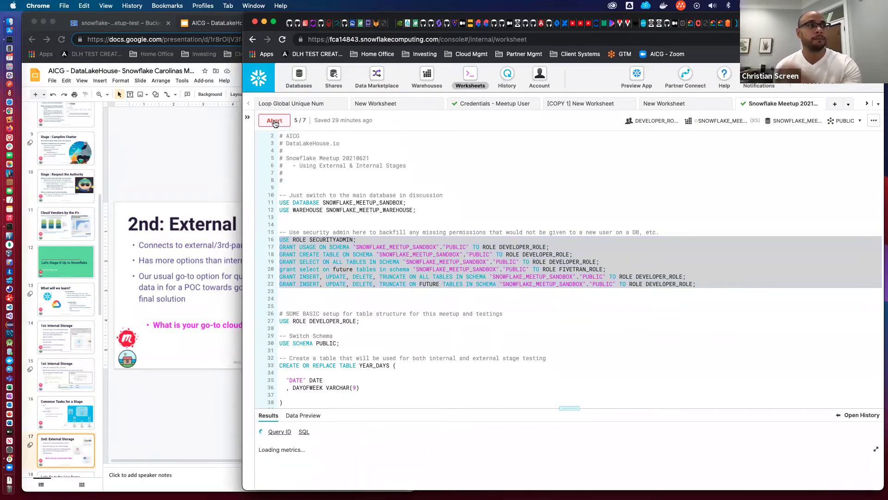
pyautogui.scroll(-6, 554, 299)
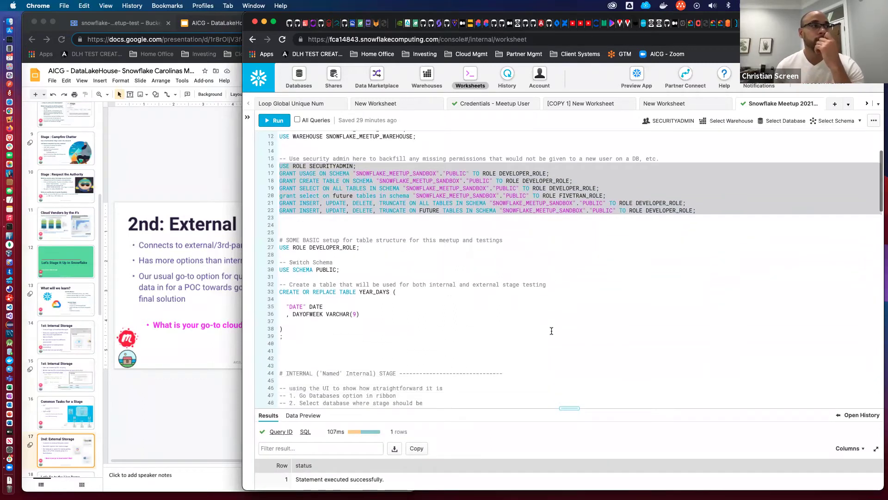
pyautogui.scroll(-1, 551, 331)
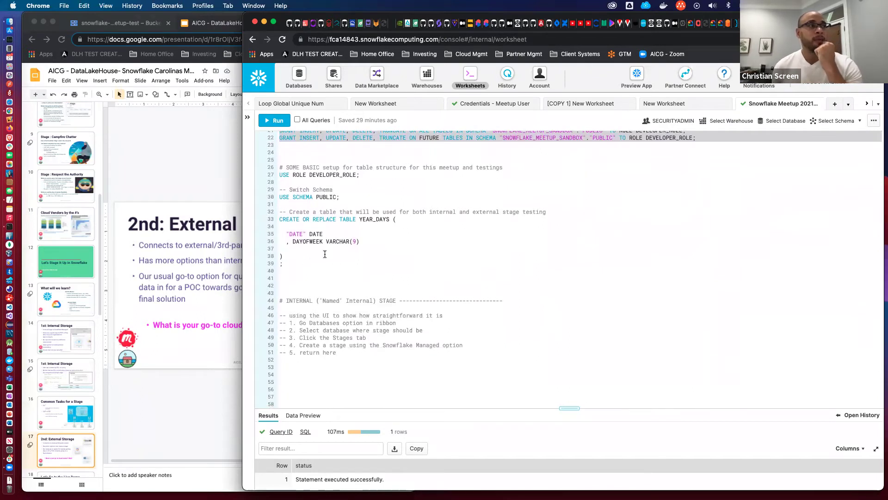
# Step: Run lines 27 to 39 to use DEVELOPER_ROLE and schema PUBLIC and create the YEAR_DAYS table
pyautogui.click(383, 217)
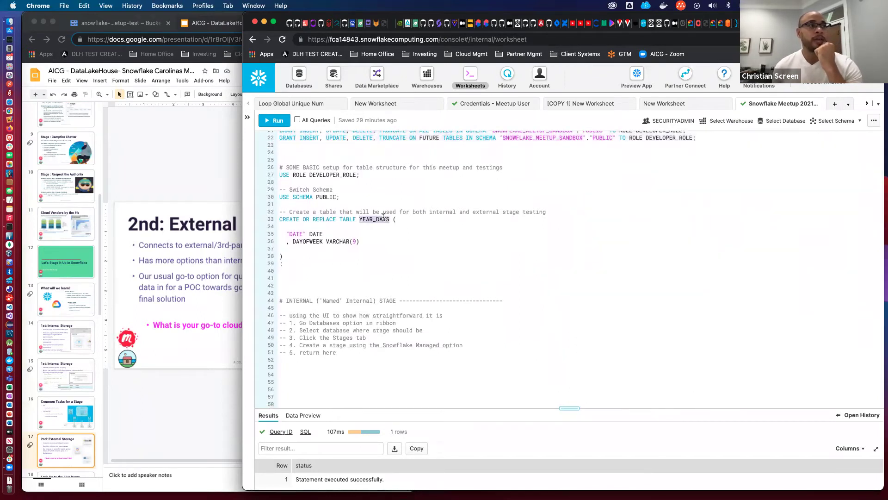
pyautogui.moveTo(293, 270); pyautogui.dragTo(272, 175)
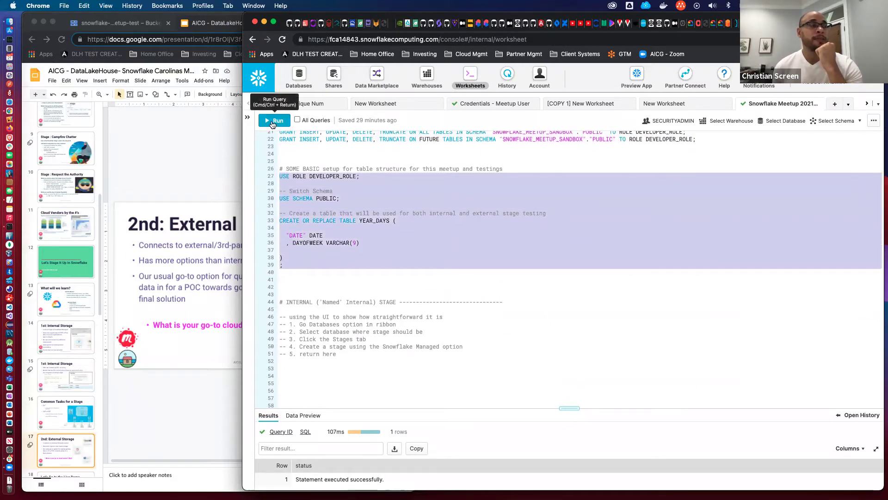
pyautogui.click(272, 123)
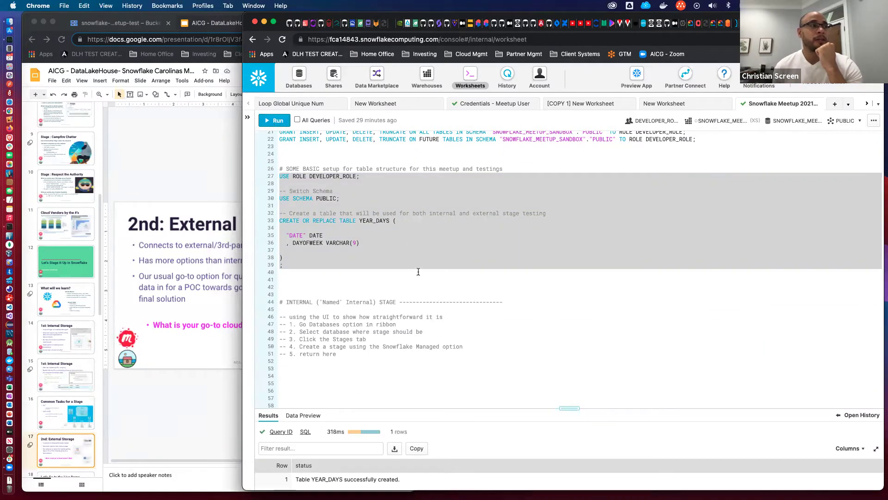
# Step: Add the query SELECT * FROM YEAR_DAYS; on line 42, below the table creation statement, and run it
pyautogui.click(439, 291)
pyautogui.press('Return')
pyautogui.press('Return')
pyautogui.press('Up')
pyautogui.press('Up')
pyautogui.write('SELEC')
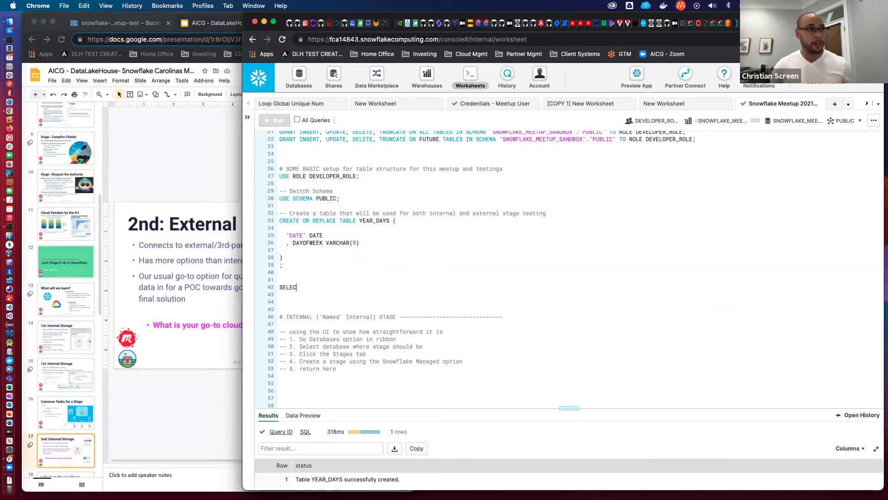
pyautogui.write('T * FROM YEA')
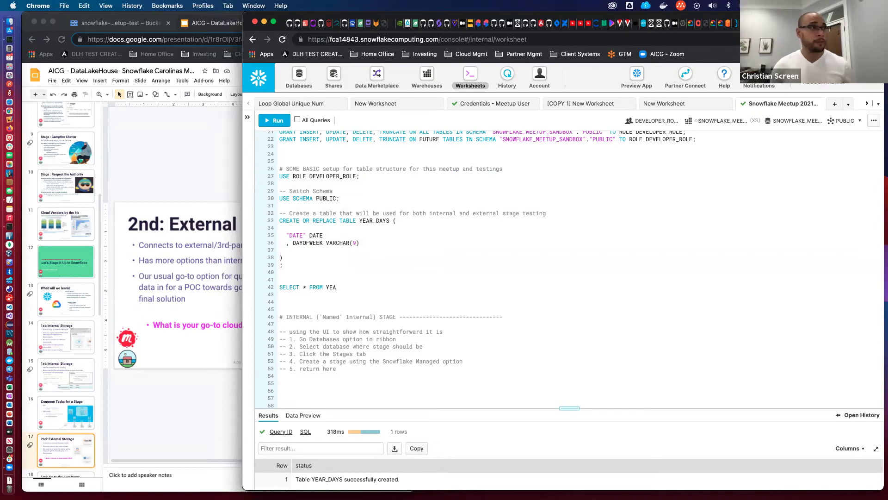
pyautogui.write('R_DAYS;')
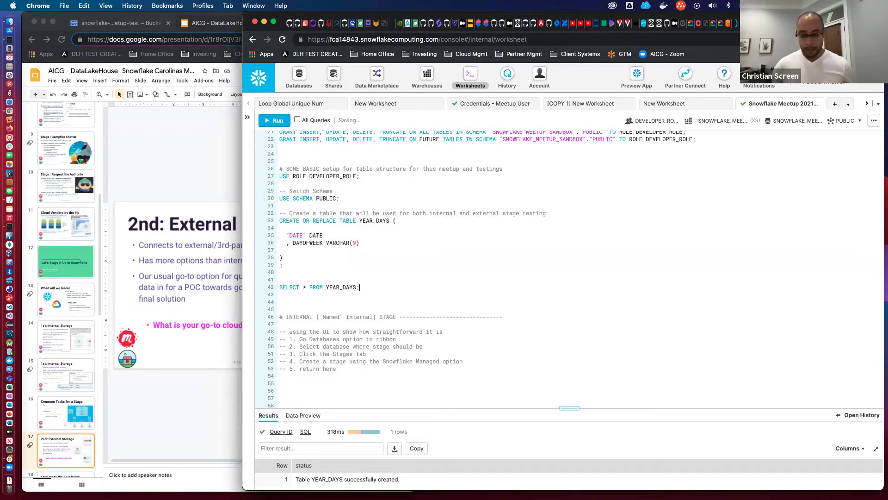
pyautogui.press('super+Return')
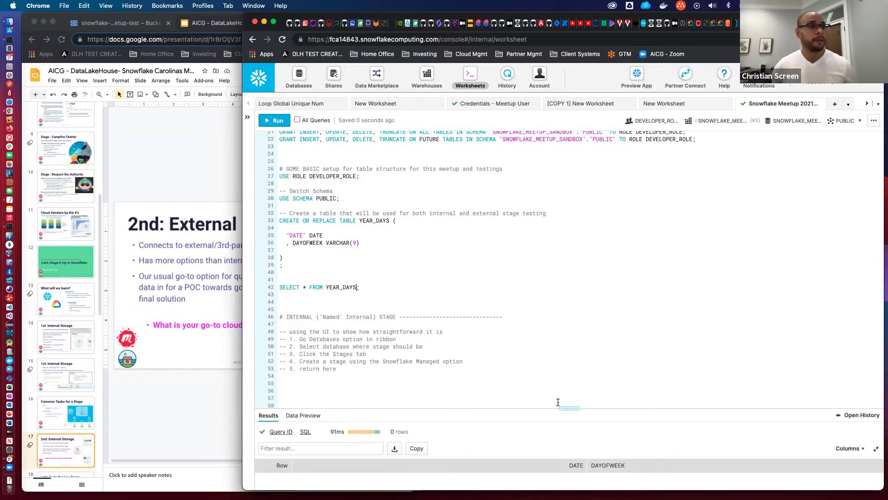
pyautogui.moveTo(562, 407)
pyautogui.mouseDown()
pyautogui.moveTo(563, 293)
pyautogui.moveTo(562, 404)
pyautogui.mouseUp()
# Step: Review the external stage section's statements for the storage integration and the stage pointing to the GCP bucket
pyautogui.scroll(-2, 390, 299)
pyautogui.scroll(-10, 389, 299)
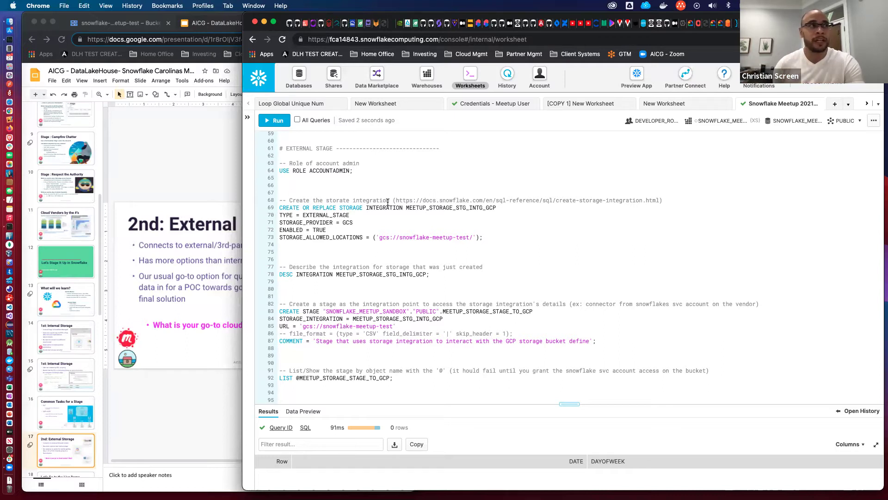
pyautogui.moveTo(492, 243); pyautogui.dragTo(388, 226)
pyautogui.moveTo(471, 324); pyautogui.dragTo(625, 345)
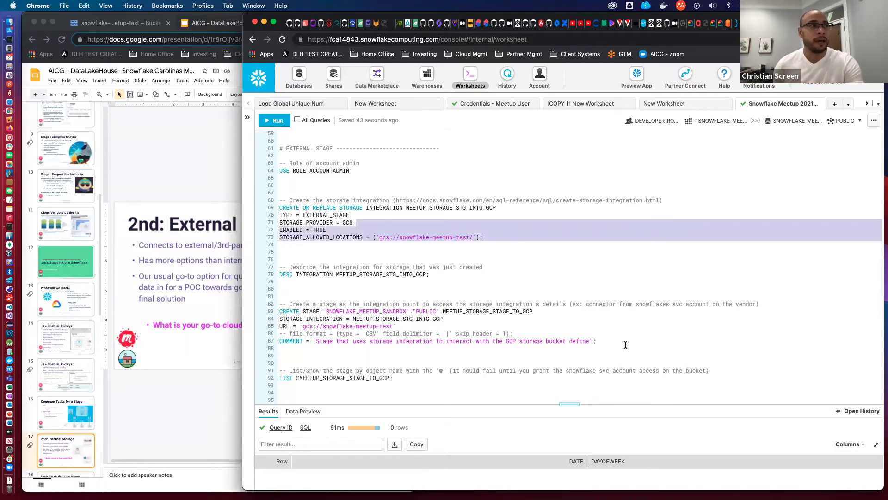
pyautogui.keyDown('shift'); pyautogui.click(292, 233); pyautogui.keyUp('shift')
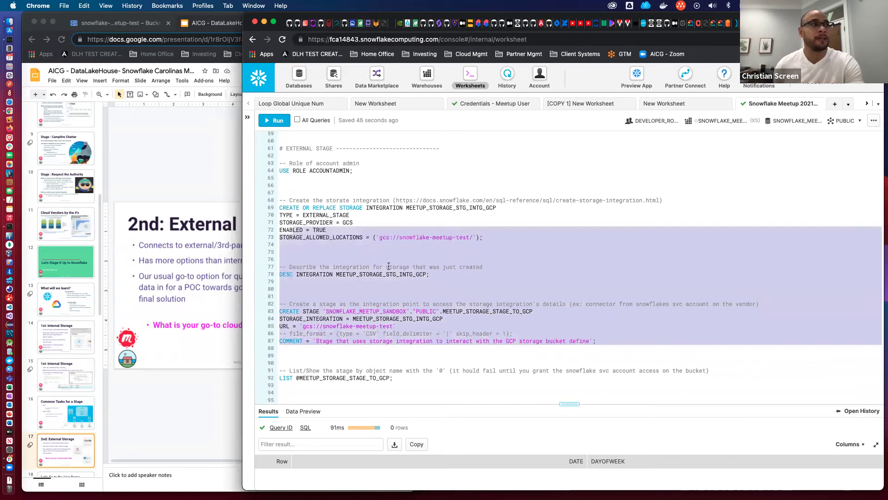
pyautogui.click(411, 259)
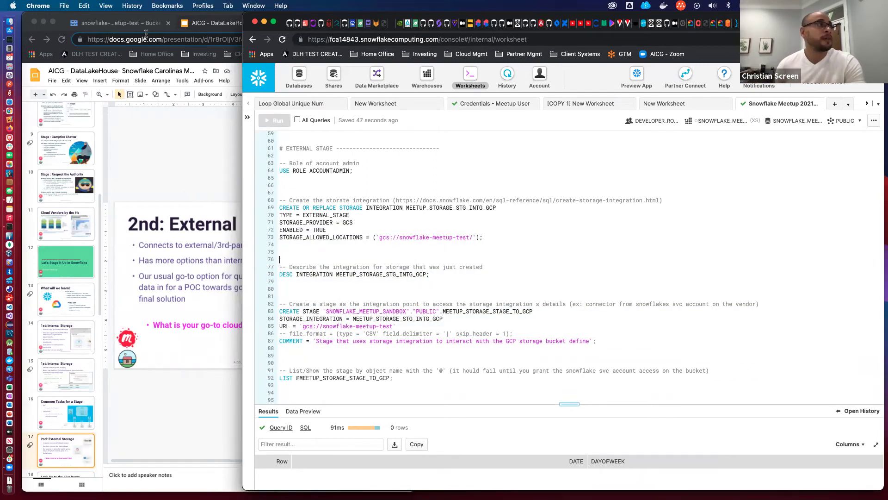
# Step: Switch to Google Cloud Storage, inspect the contents of the snowflake-meetup-test bucket, and return to the bucket list
pyautogui.click(133, 28)
pyautogui.click(125, 24)
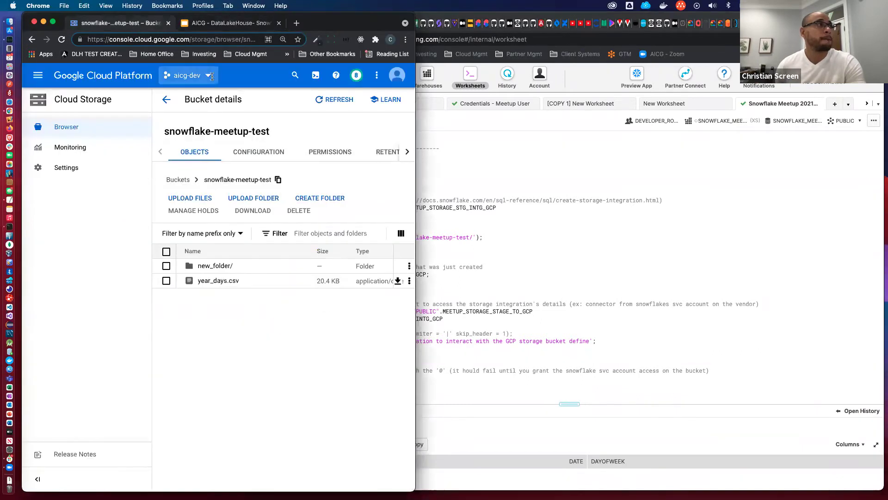
pyautogui.click(167, 104)
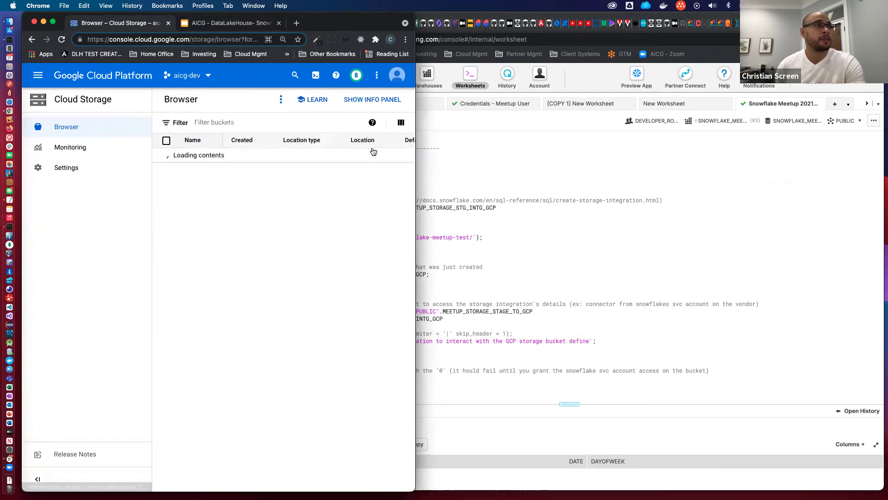
pyautogui.click(38, 478)
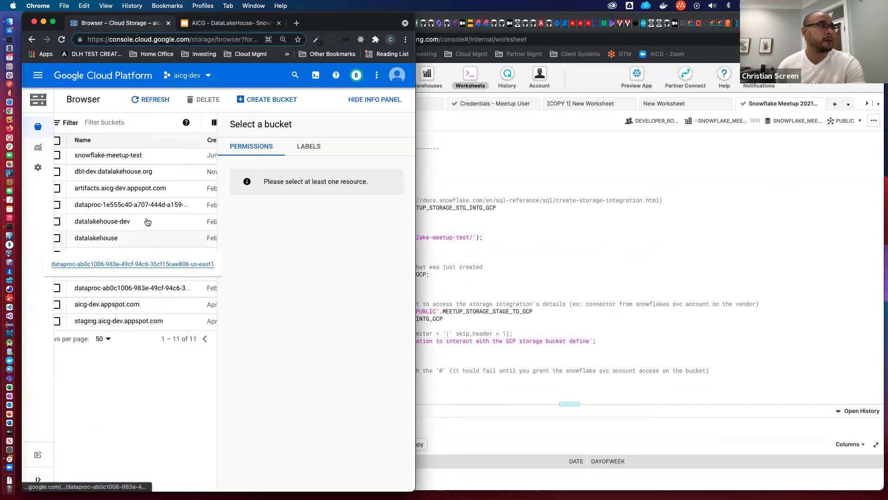
pyautogui.click(133, 158)
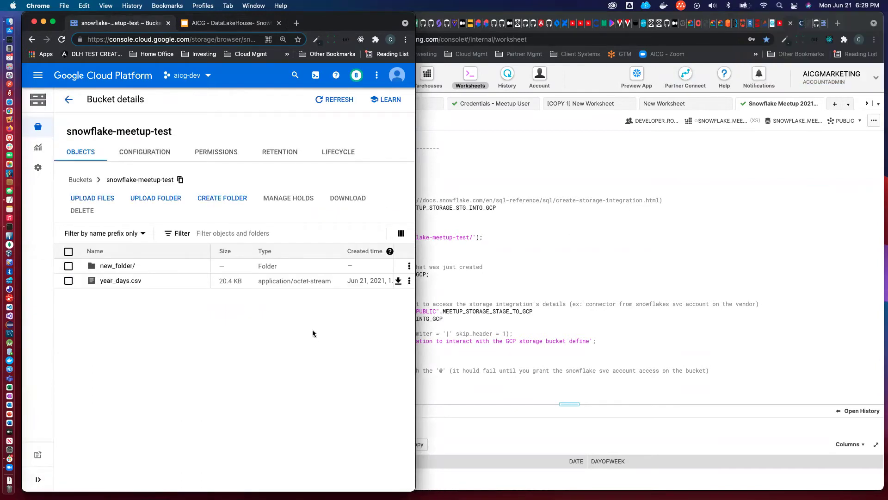
pyautogui.click(67, 102)
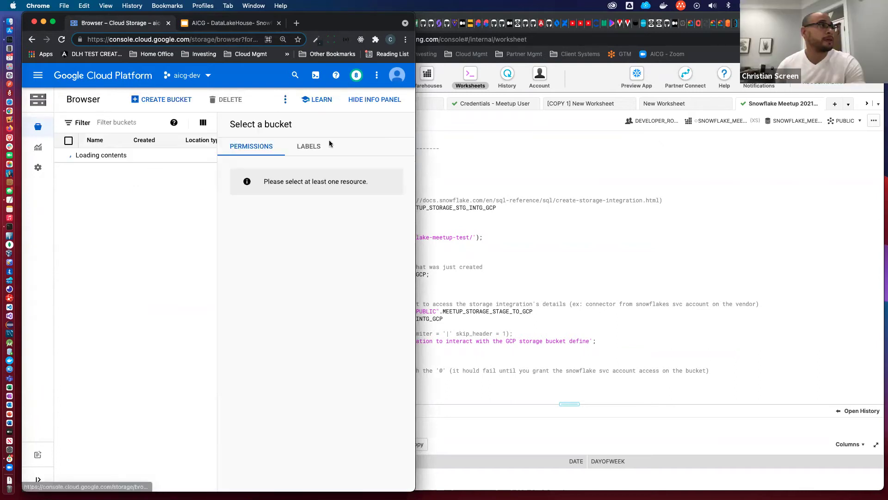
# Step: Widen the Google Cloud window and start a new bucket named snowflake-meetup-test2
pyautogui.moveTo(458, 172); pyautogui.dragTo(525, 172)
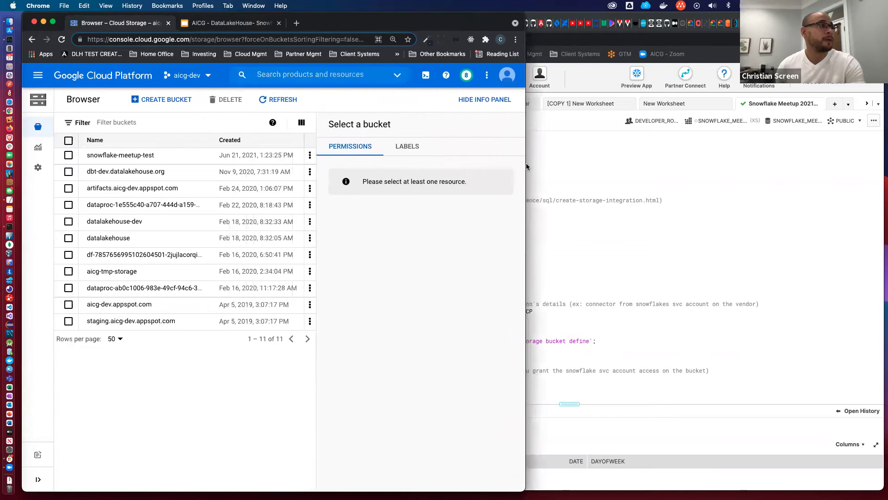
pyautogui.click(172, 101)
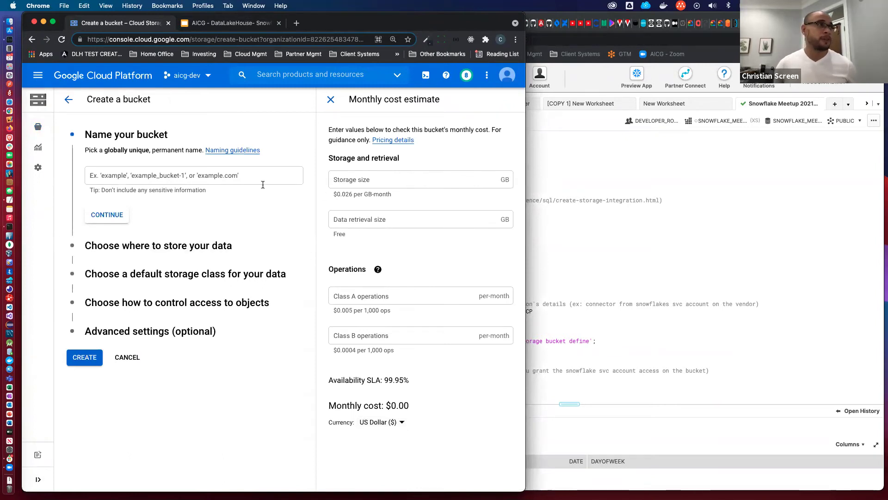
pyautogui.click(195, 175)
pyautogui.write('snowflak')
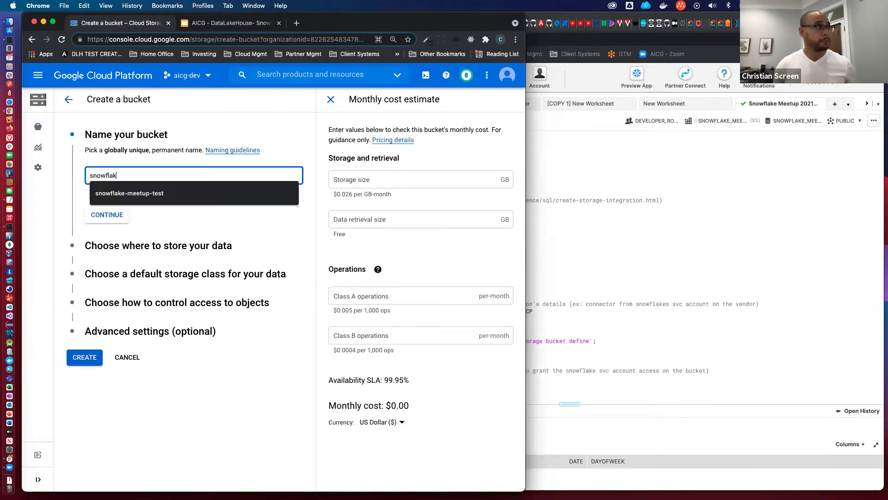
pyautogui.write('e-meetup-test2')
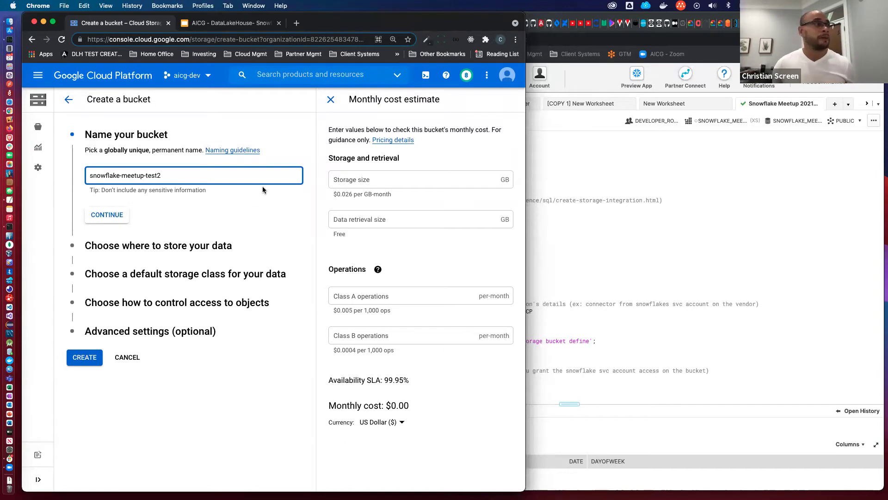
pyautogui.click(122, 222)
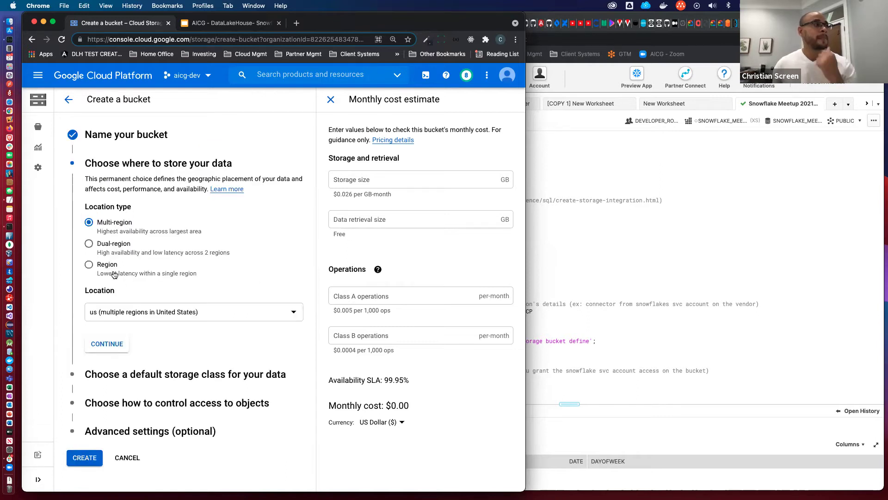
# Step: Set the bucket's location type to Region in us-east1 (South Carolina) and accept the Standard storage class
pyautogui.click(110, 267)
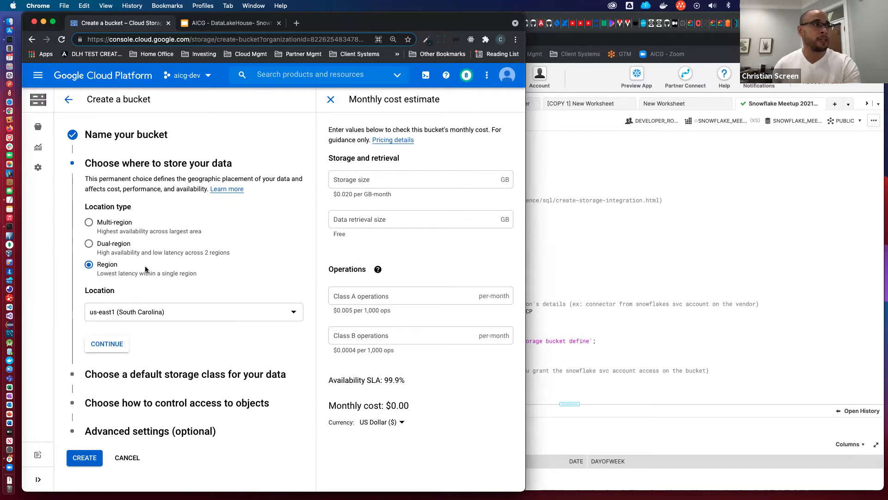
pyautogui.click(125, 345)
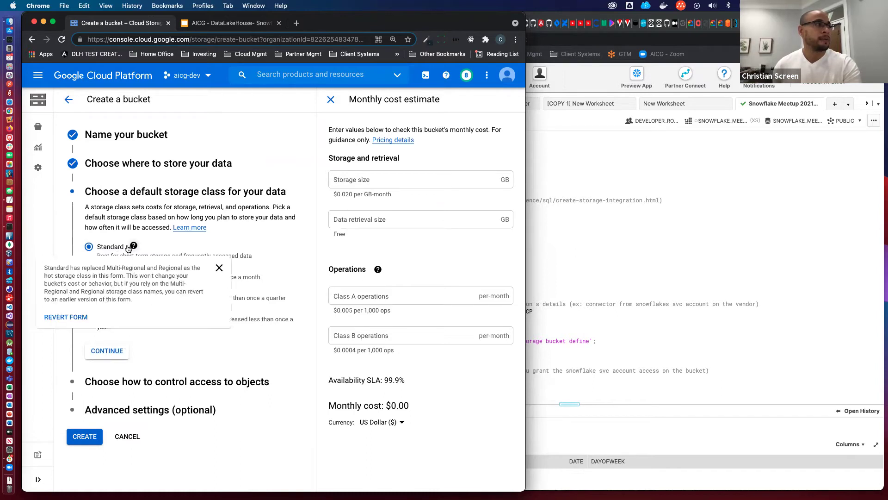
pyautogui.click(118, 353)
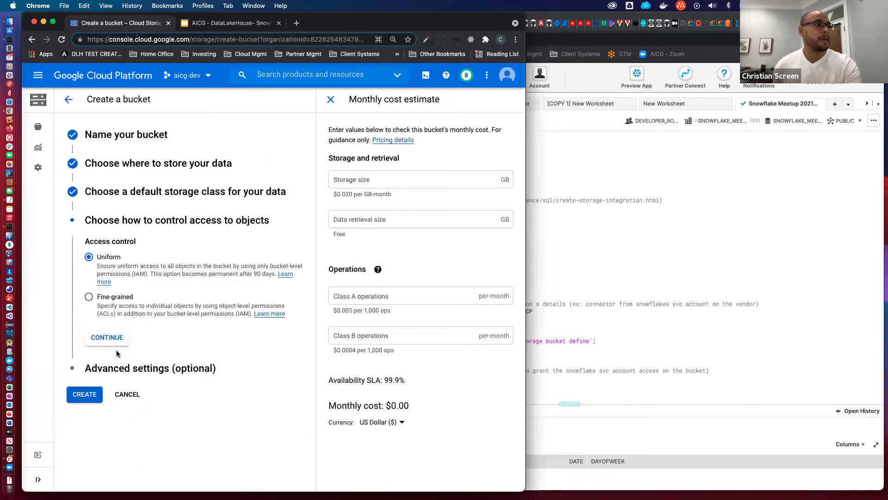
pyautogui.click(116, 300)
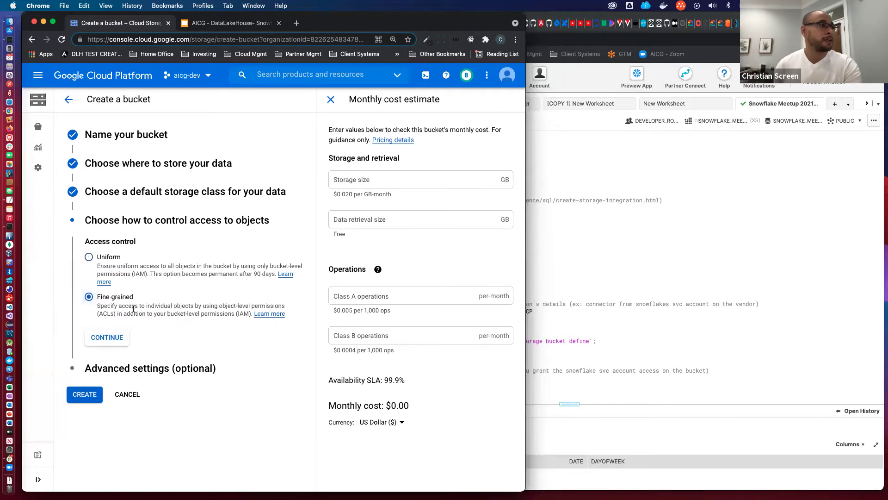
pyautogui.moveTo(124, 308); pyautogui.dragTo(280, 305)
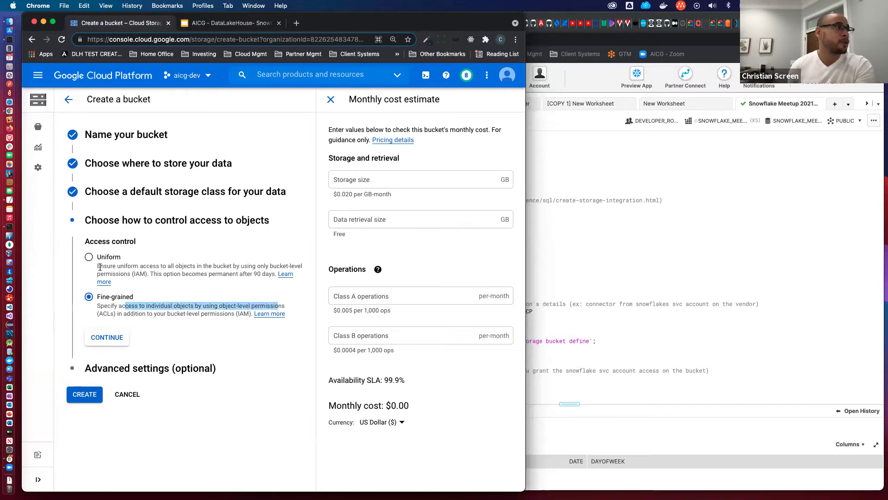
pyautogui.click(89, 259)
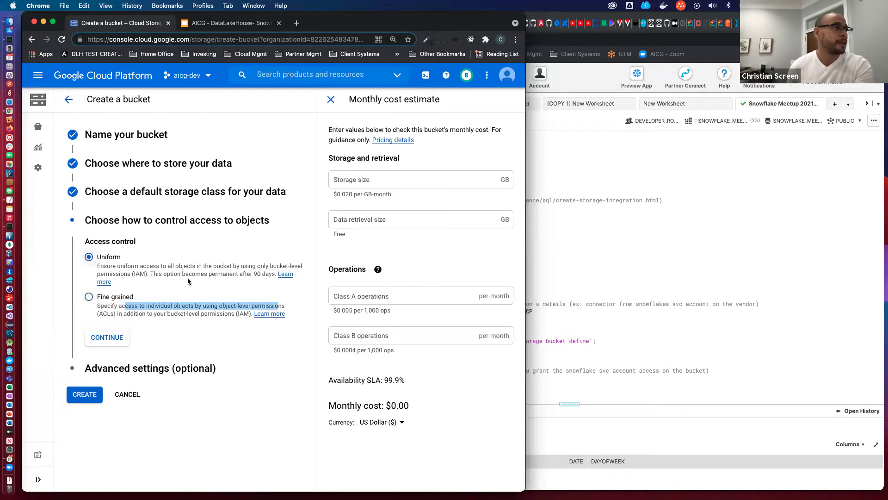
pyautogui.click(193, 314)
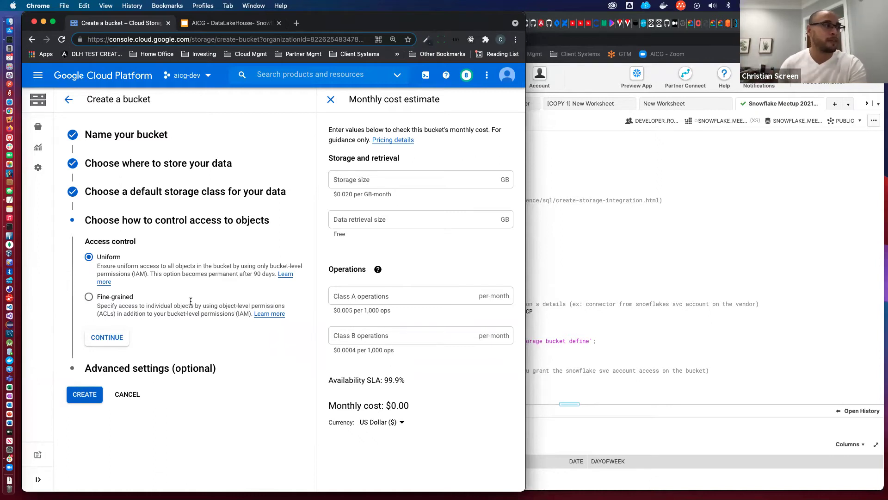
# Step: Accept Uniform access control and the Google-managed encryption key, and create the bucket
pyautogui.click(119, 341)
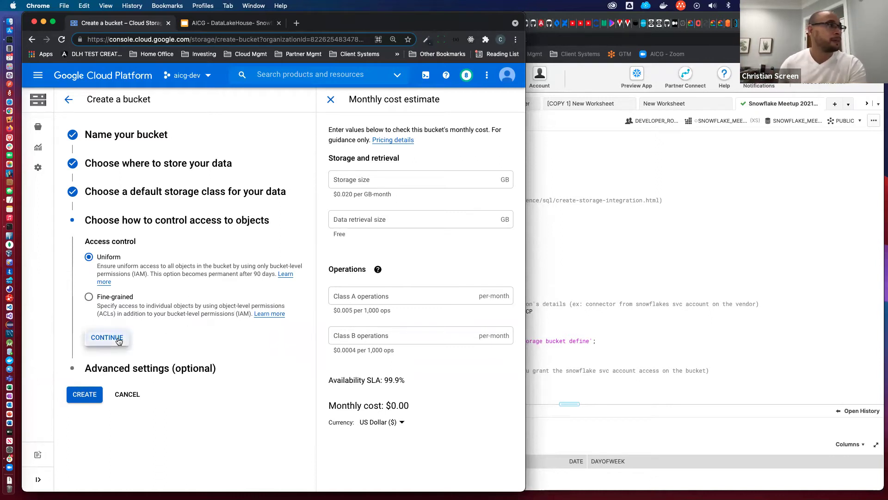
pyautogui.click(118, 340)
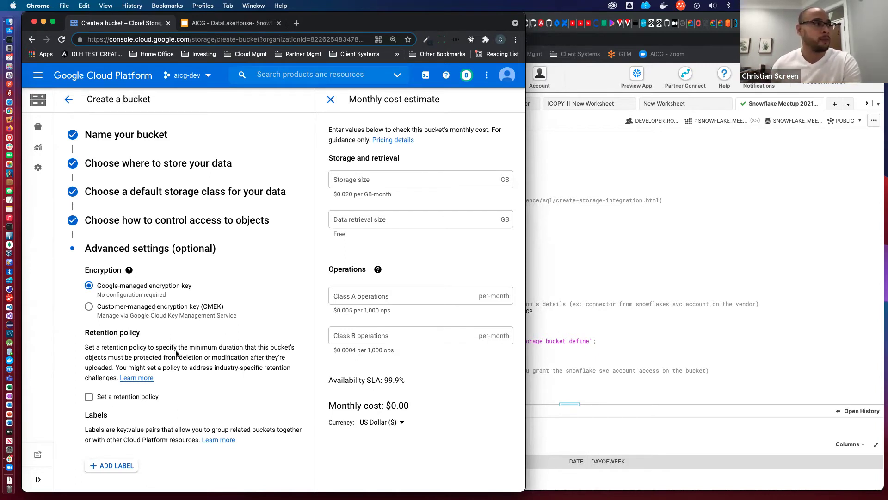
pyautogui.scroll(-2, 156, 291)
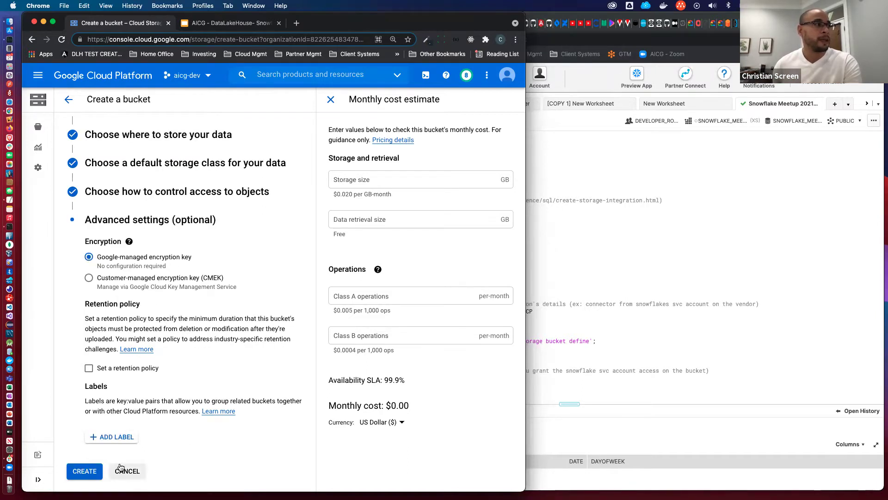
pyautogui.click(85, 471)
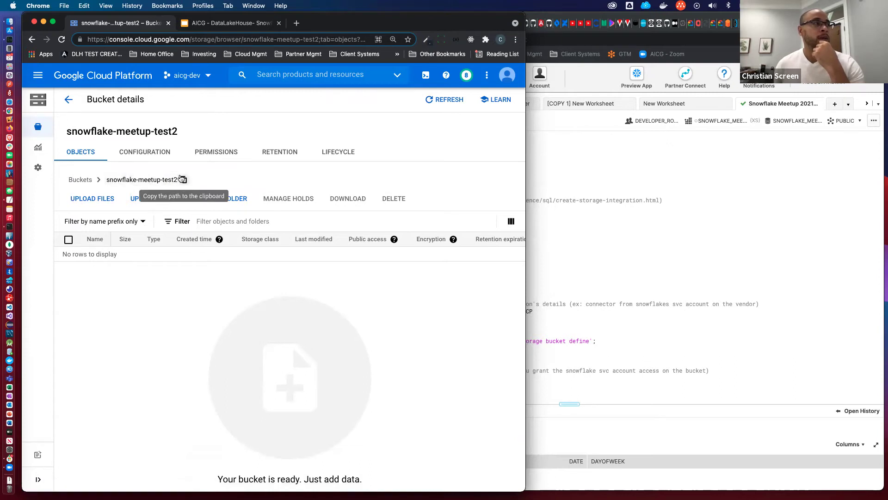
# Step: Copy the gsutil URI from the snowflake-meetup-test2 bucket's configuration details
pyautogui.click(161, 157)
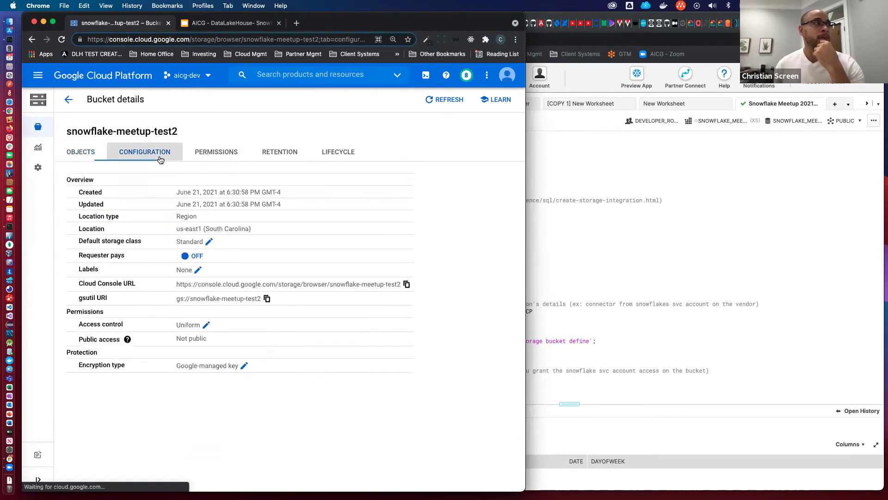
pyautogui.click(267, 298)
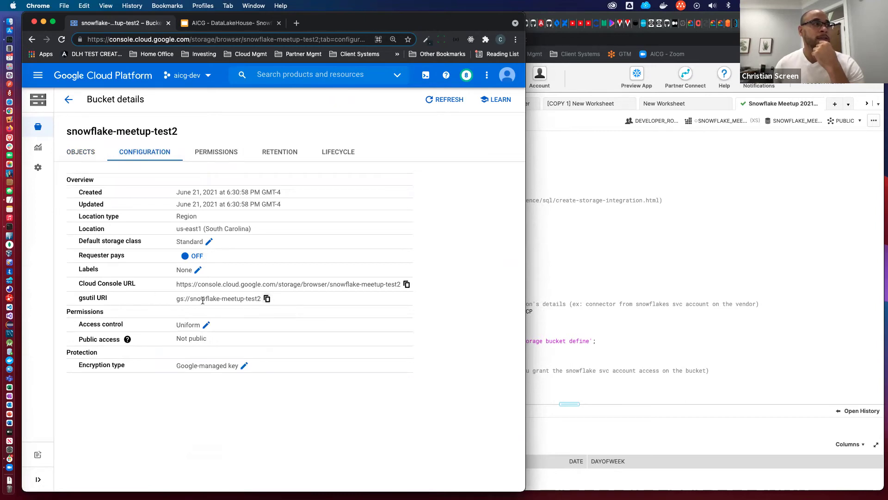
pyautogui.click(267, 298)
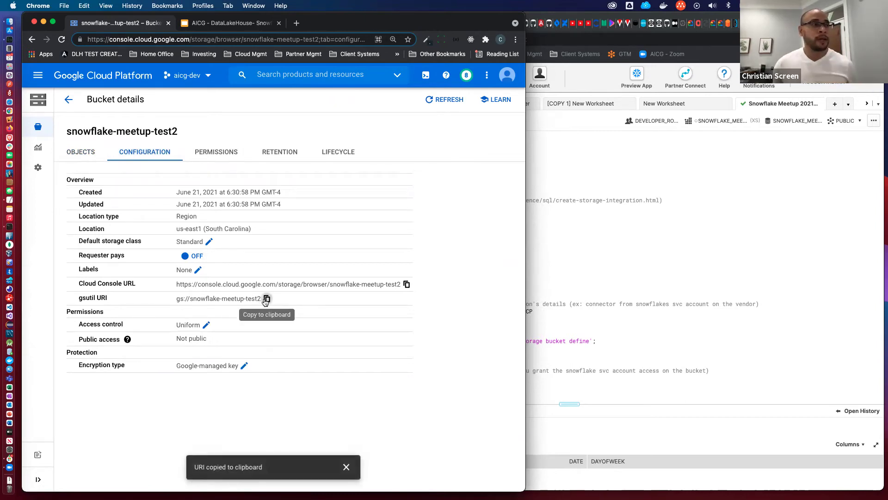
# Step: Switch to the Snowflake worksheet and run the USE ROLE ACCOUNTADMIN statement
pyautogui.click(624, 254)
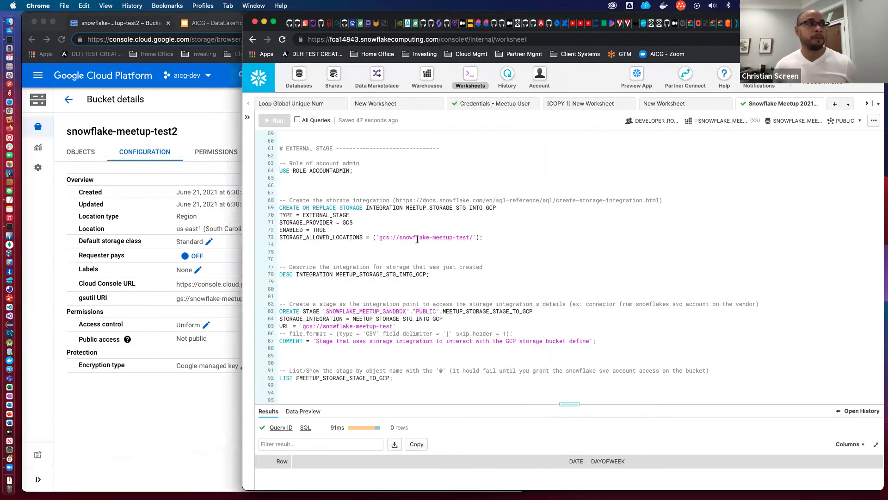
pyautogui.moveTo(354, 171); pyautogui.dragTo(277, 171)
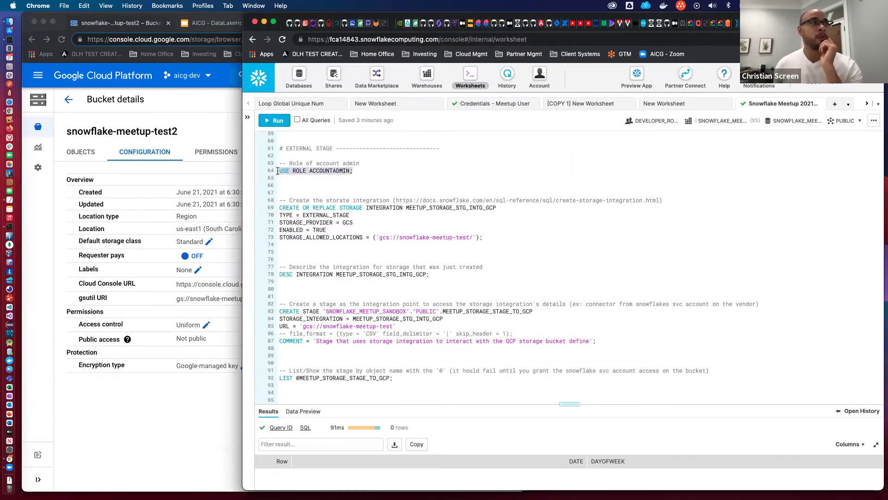
pyautogui.click(278, 121)
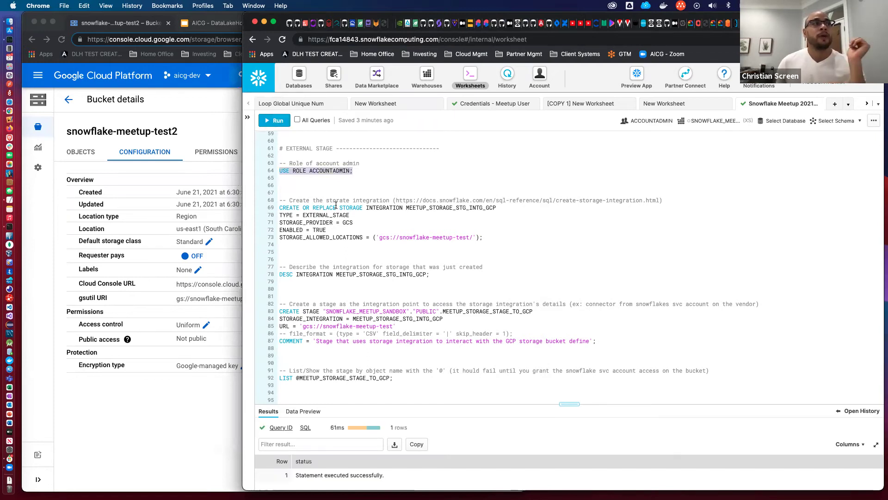
pyautogui.moveTo(340, 207); pyautogui.dragTo(406, 206)
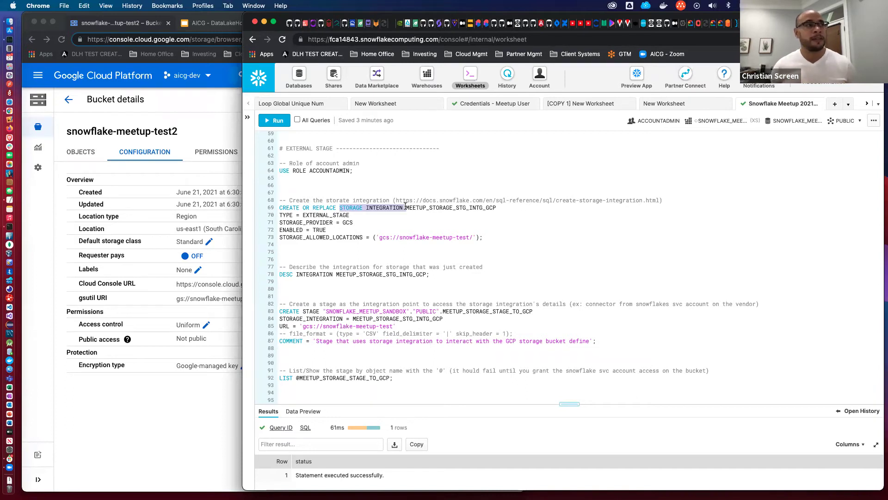
pyautogui.click(369, 209)
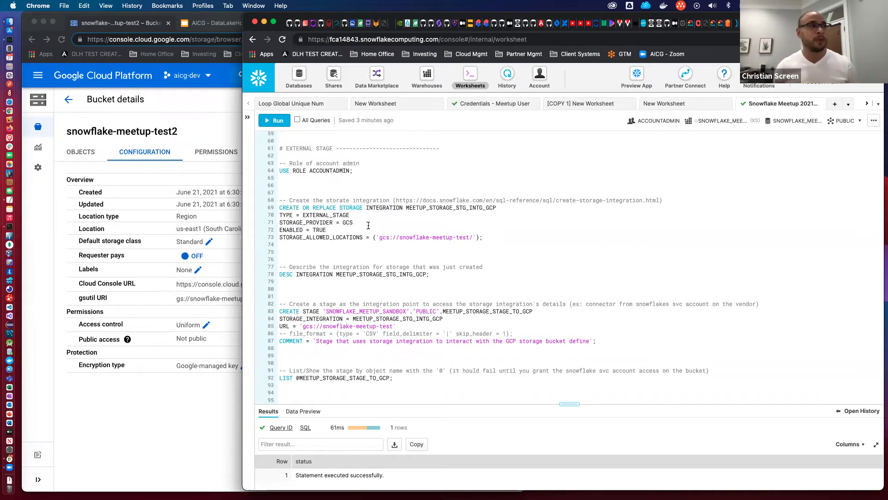
pyautogui.moveTo(362, 171); pyautogui.dragTo(277, 171)
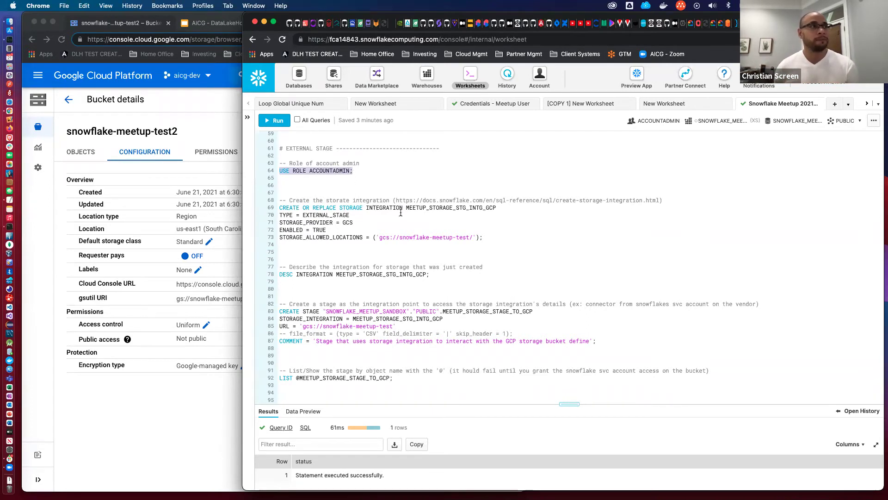
pyautogui.click(479, 230)
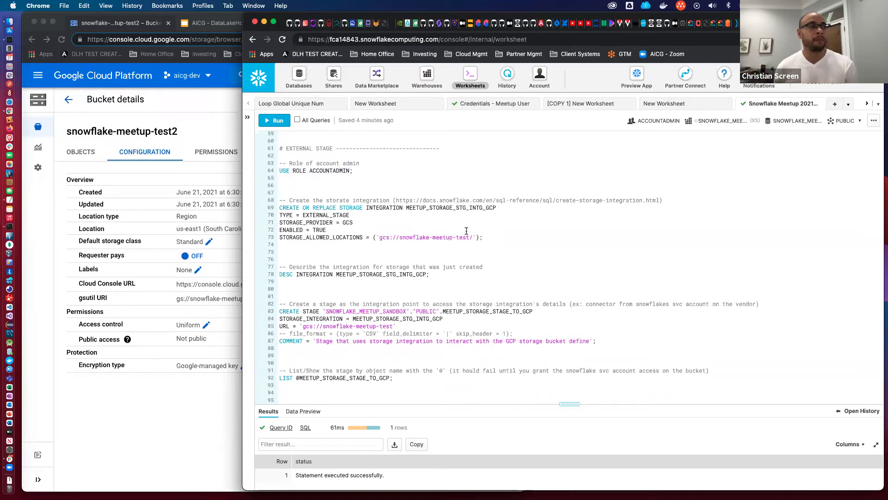
# Step: In the storage integration statement, set the allowed location to gcs://snowflake-meetup-test2/ and the integration name to MEETUP_STORAGE_STG_INTG_GCP2
pyautogui.click(469, 238)
pyautogui.write('2')
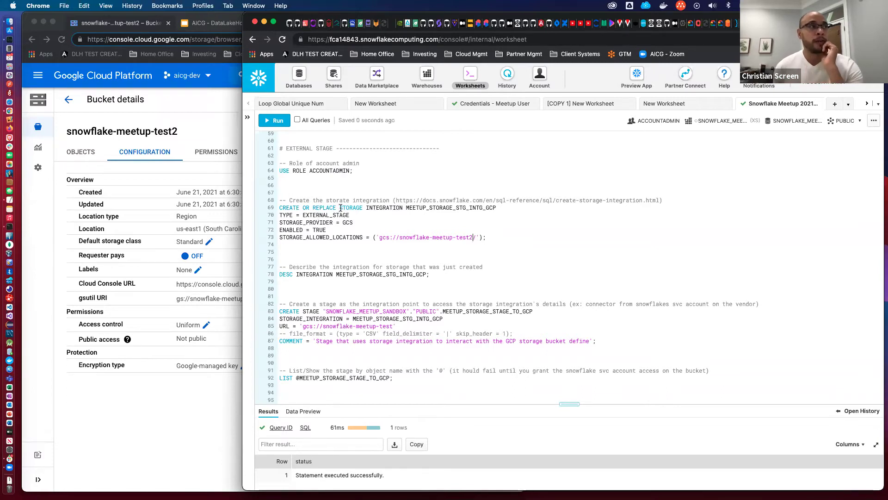
pyautogui.click(499, 208)
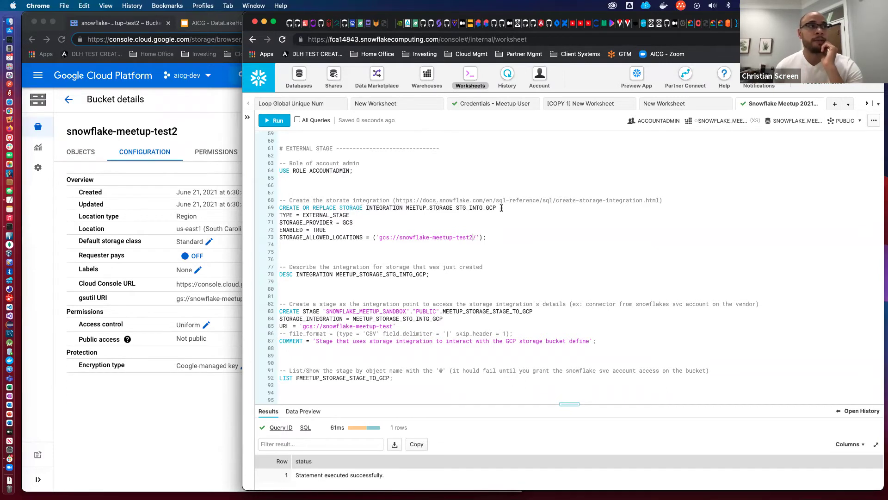
pyautogui.write('2')
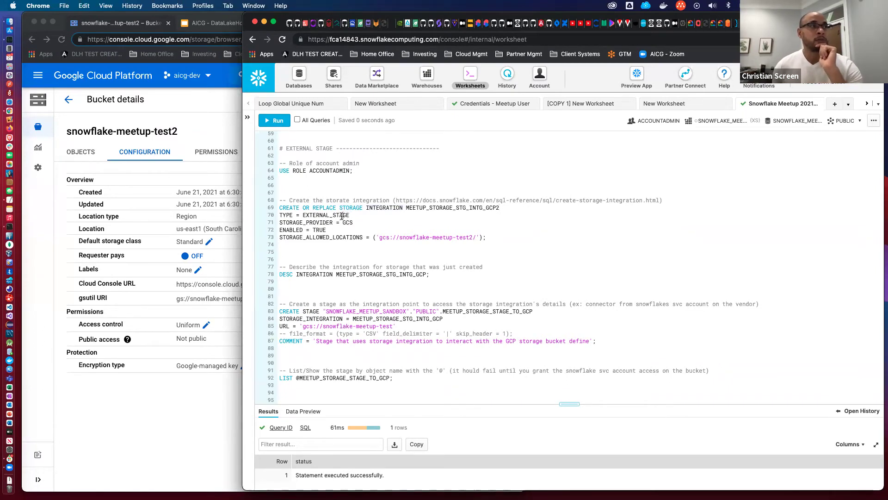
# Step: Run the CREATE OR REPLACE STORAGE INTEGRATION statement for MEETUP_STORAGE_STG_INTG_GCP2 and enlarge the results area slightly
pyautogui.click(345, 224)
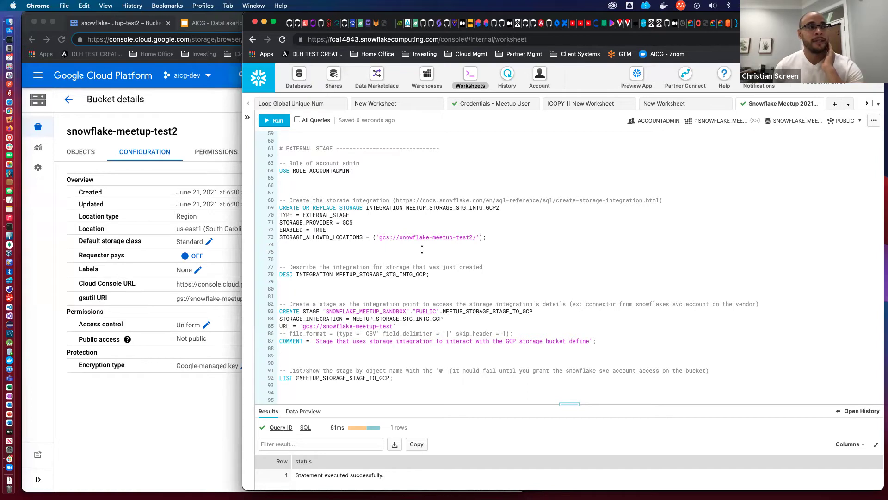
pyautogui.moveTo(493, 237); pyautogui.dragTo(279, 208)
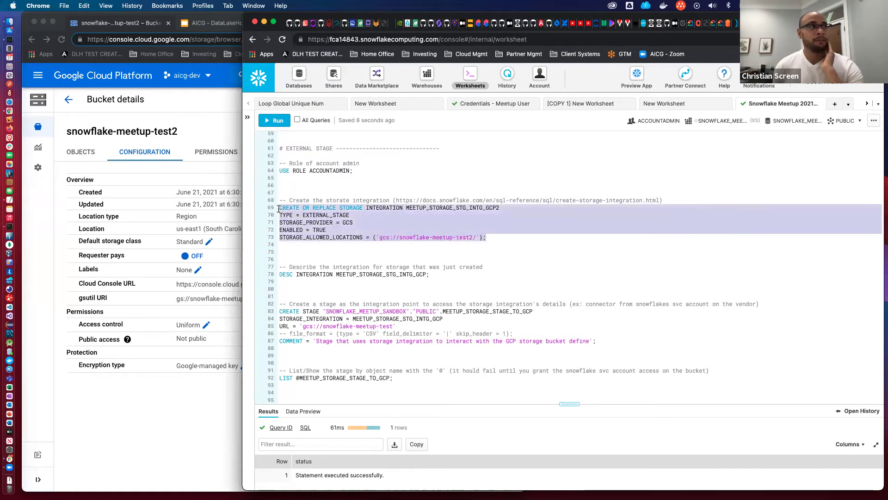
pyautogui.click(277, 121)
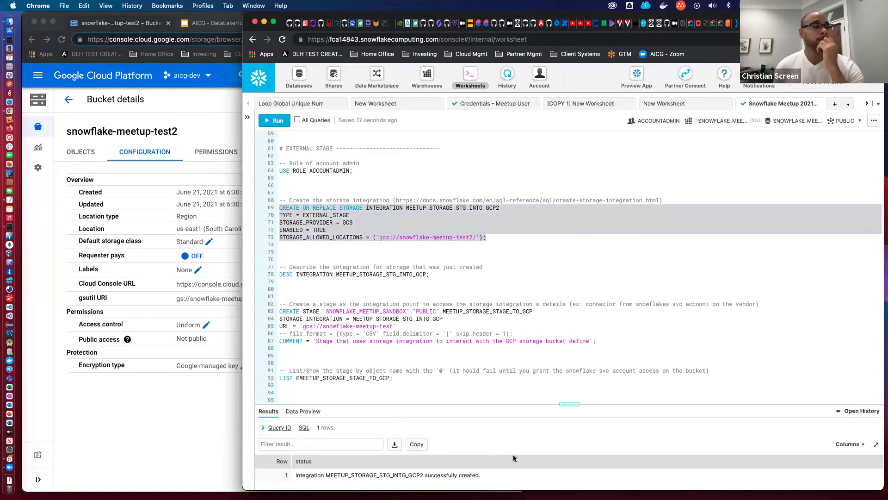
pyautogui.moveTo(570, 404); pyautogui.dragTo(569, 380)
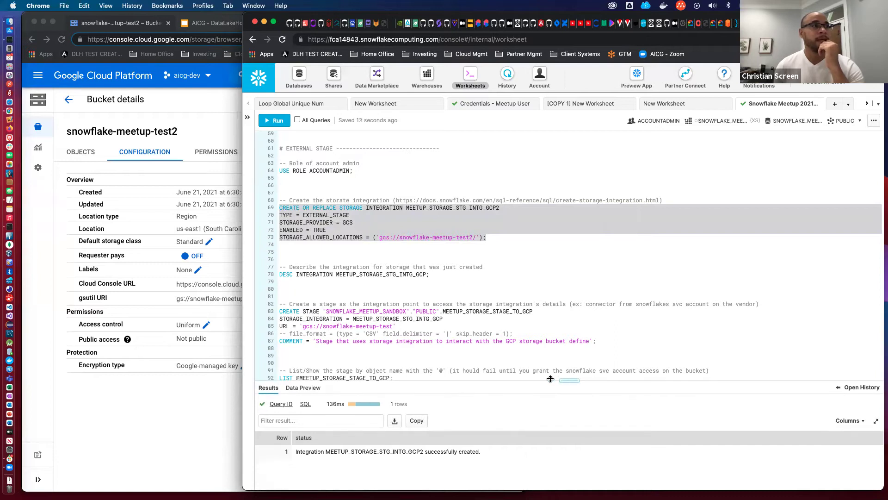
# Step: Run the DESC INTEGRATION statement for MEETUP_STORAGE_STG_INTG_GCP and enlarge the results area to show all property rows
pyautogui.scroll(-5, 446, 285)
pyautogui.scroll(-2, 445, 285)
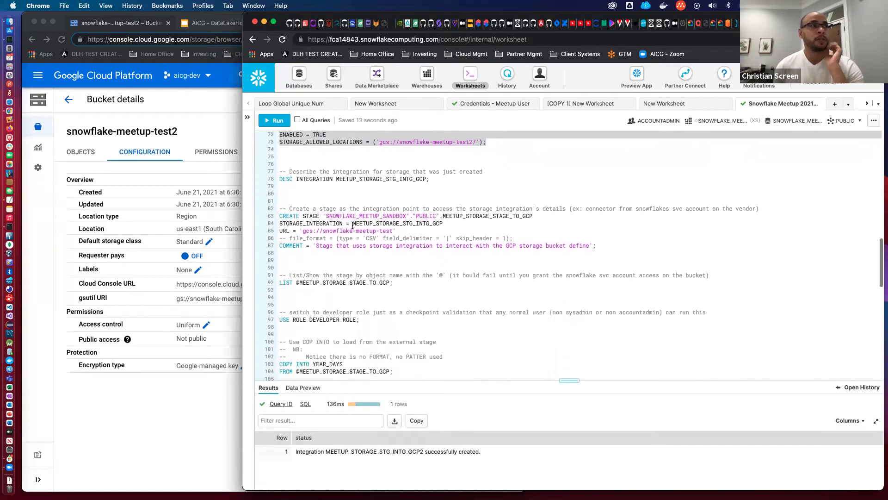
pyautogui.click(393, 179)
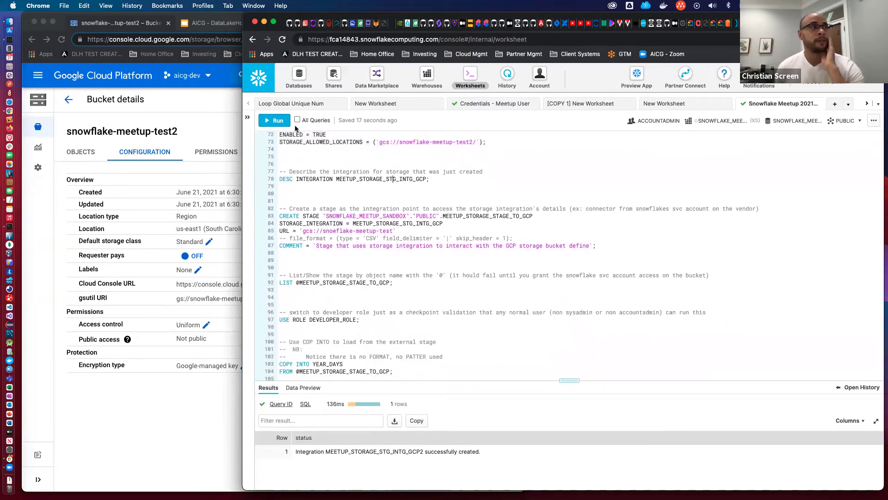
pyautogui.click(279, 123)
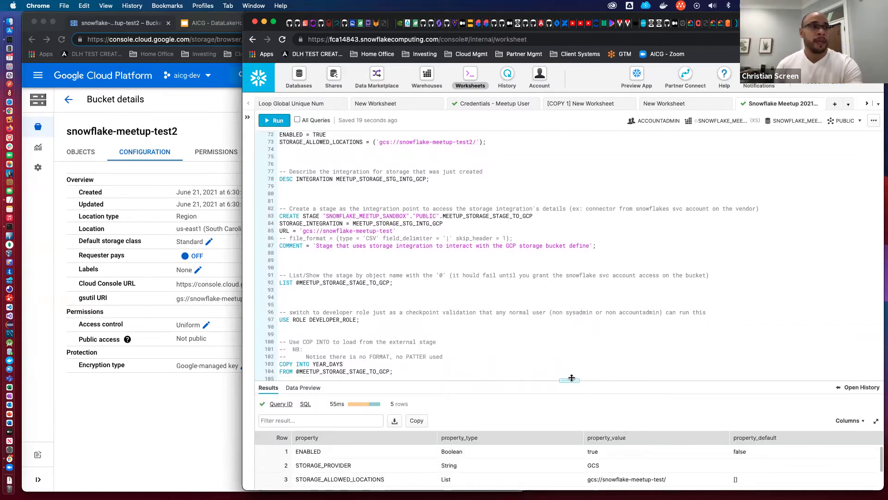
pyautogui.moveTo(570, 380); pyautogui.dragTo(564, 268)
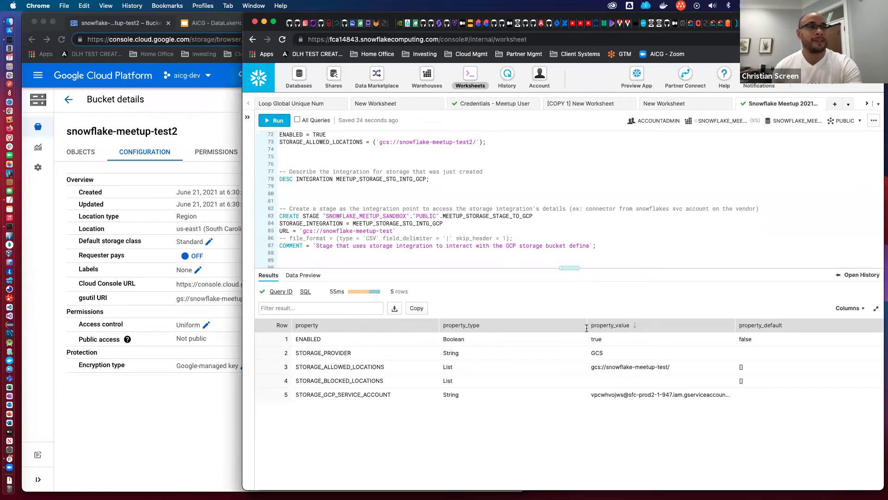
pyautogui.scroll(1, 360, 158)
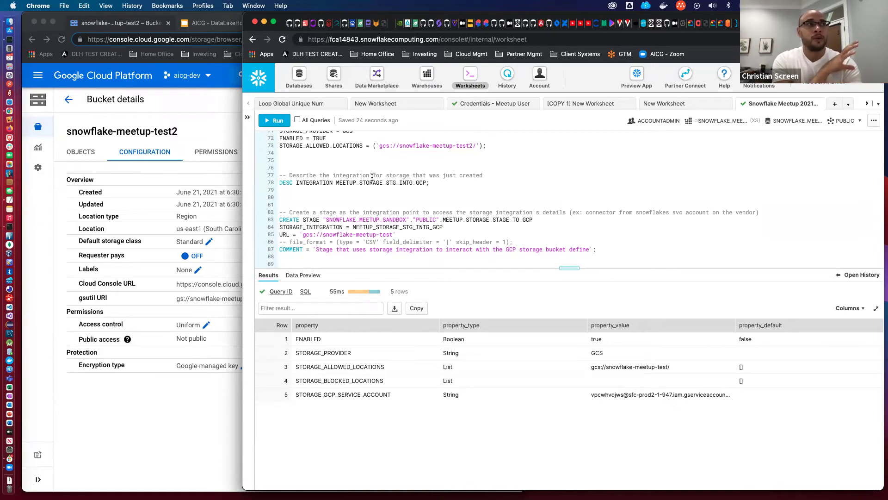
pyautogui.moveTo(498, 145); pyautogui.dragTo(371, 145)
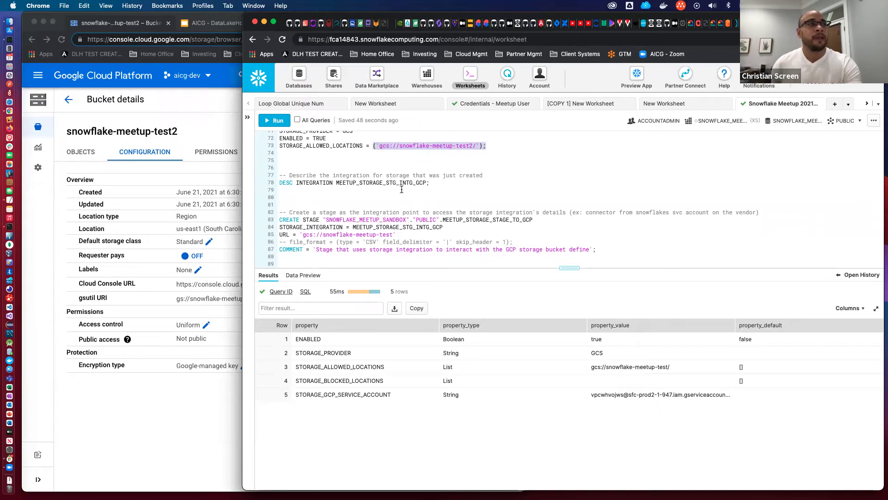
pyautogui.scroll(1, 407, 187)
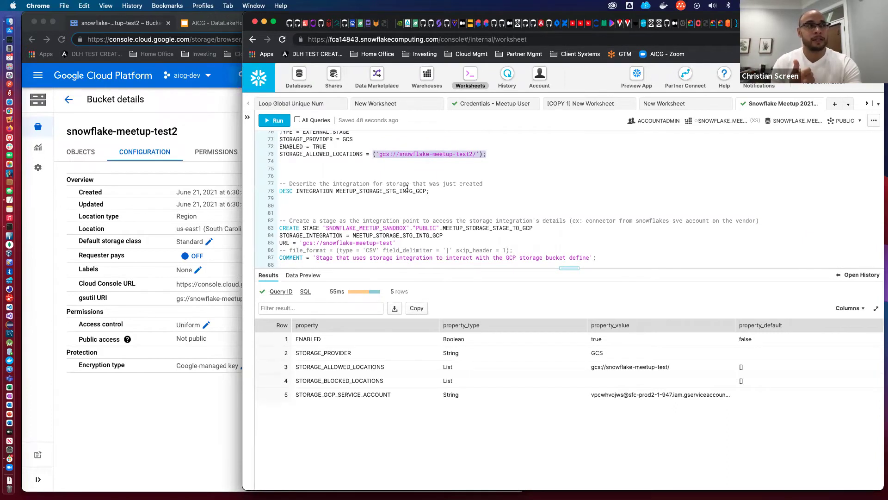
pyautogui.click(410, 190)
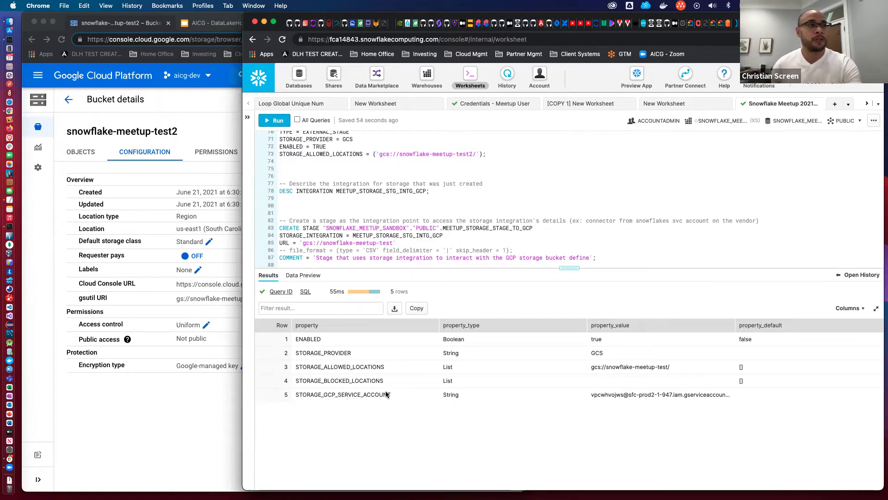
# Step: Widen the property_value column and copy the full service account address from the STORAGE_GCP_SERVICE_ACCOUNT row
pyautogui.moveTo(391, 394); pyautogui.dragTo(296, 397)
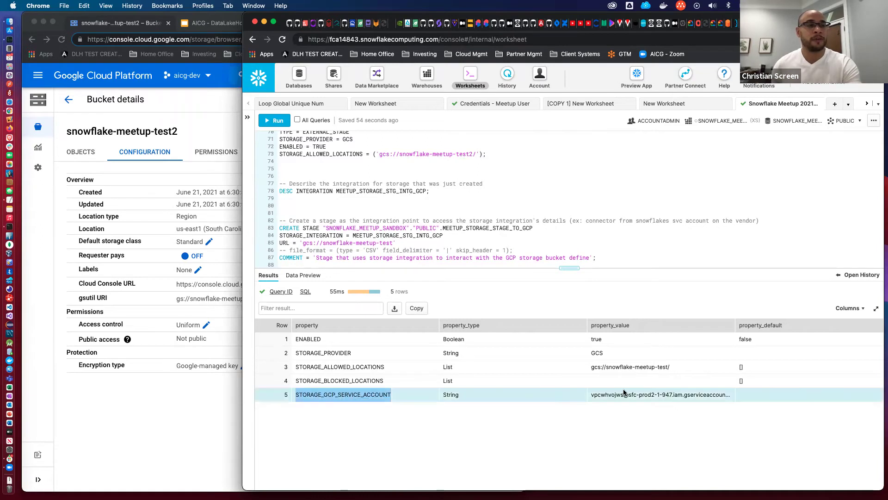
pyautogui.moveTo(587, 329); pyautogui.dragTo(539, 330)
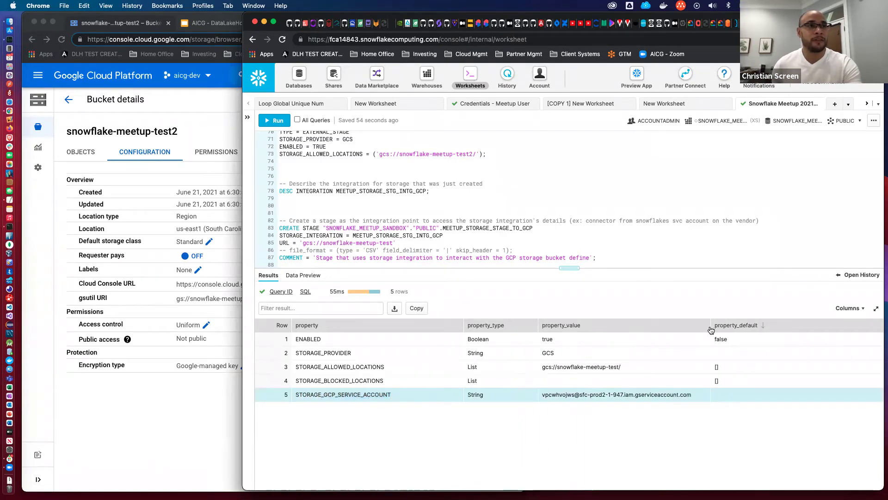
pyautogui.moveTo(711, 324); pyautogui.dragTo(744, 320)
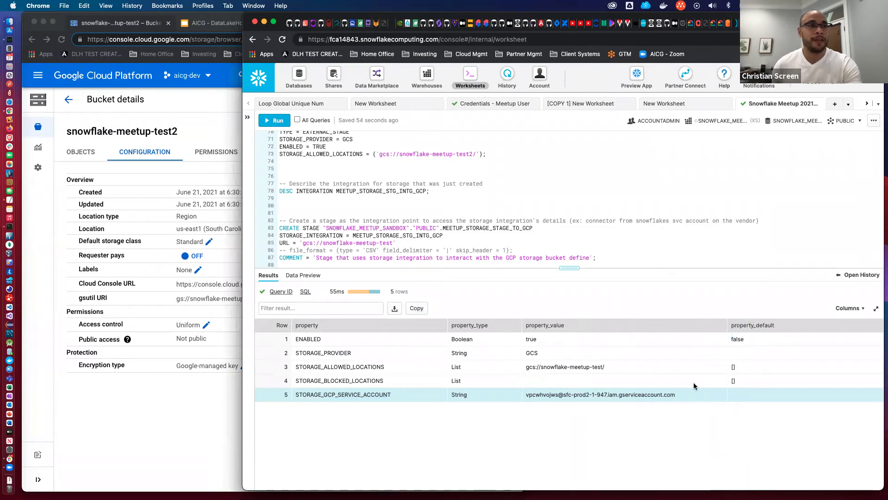
pyautogui.moveTo(678, 392); pyautogui.dragTo(570, 395)
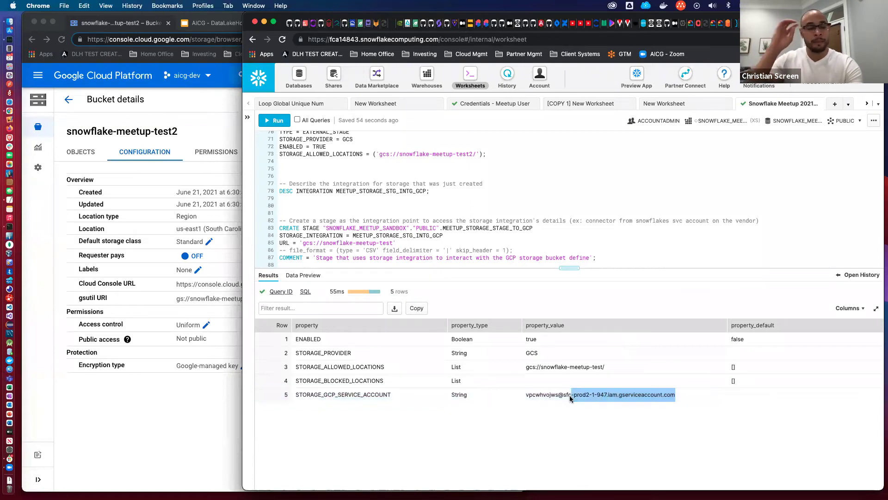
pyautogui.click(682, 394)
pyautogui.moveTo(682, 394); pyautogui.dragTo(525, 398)
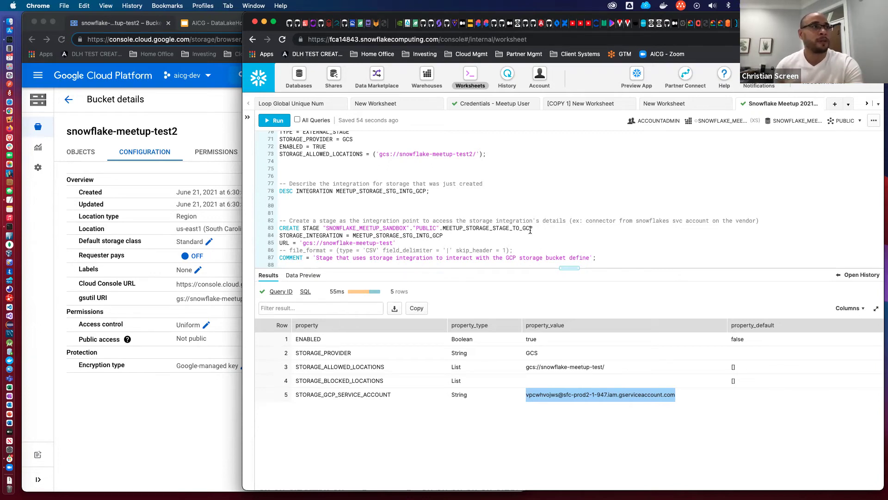
pyautogui.rightClick(645, 398)
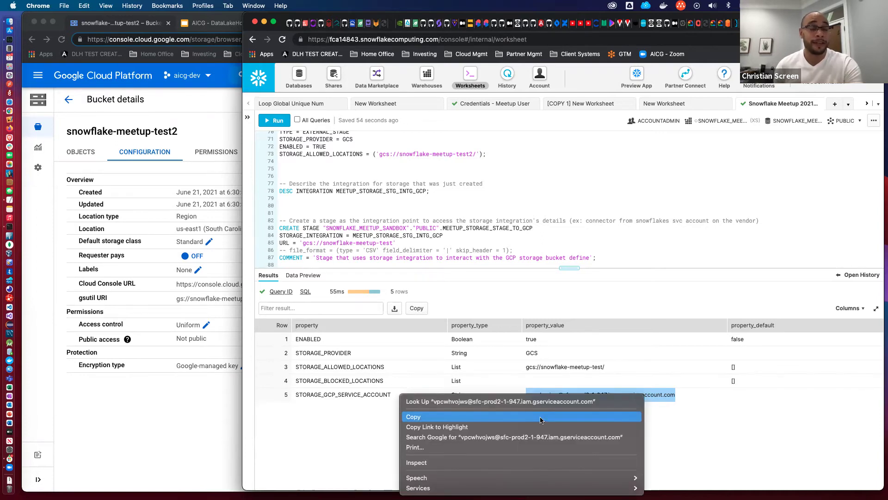
pyautogui.click(540, 417)
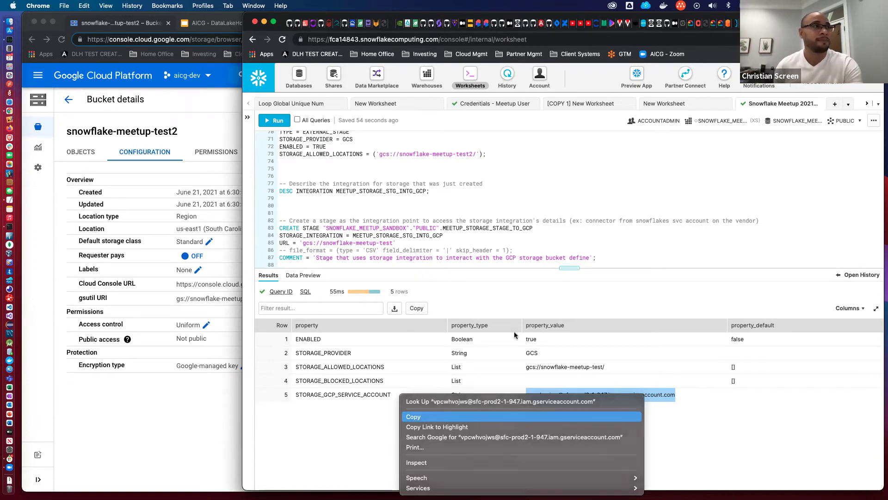
# Step: Switch to Google Cloud and add the copied Snowflake service account as a new member in the snowflake-meetup-test2 bucket's permissions
pyautogui.click(191, 411)
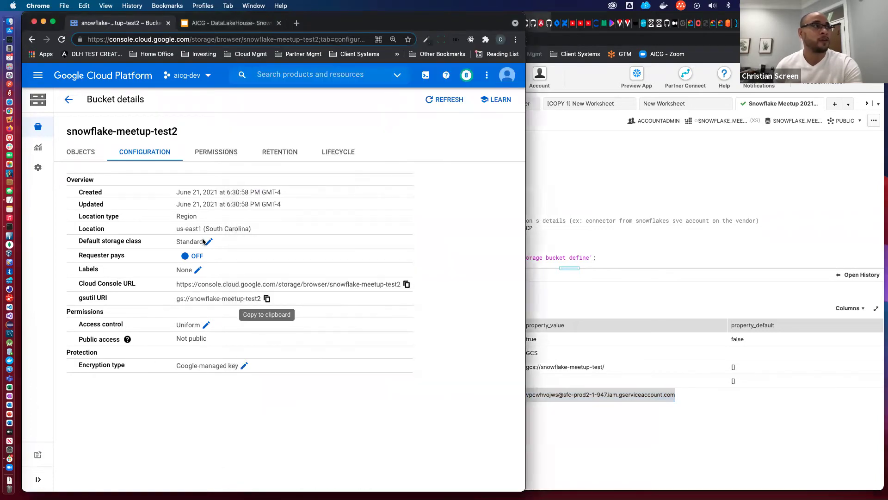
pyautogui.click(230, 154)
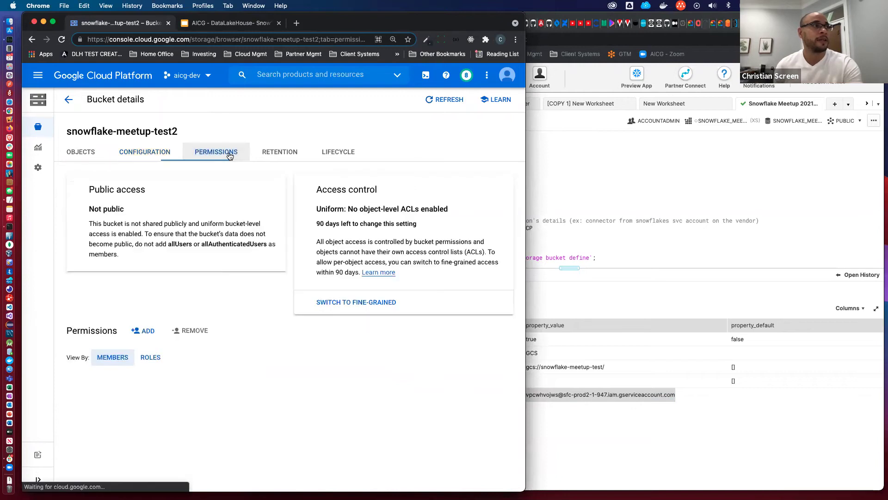
pyautogui.click(140, 331)
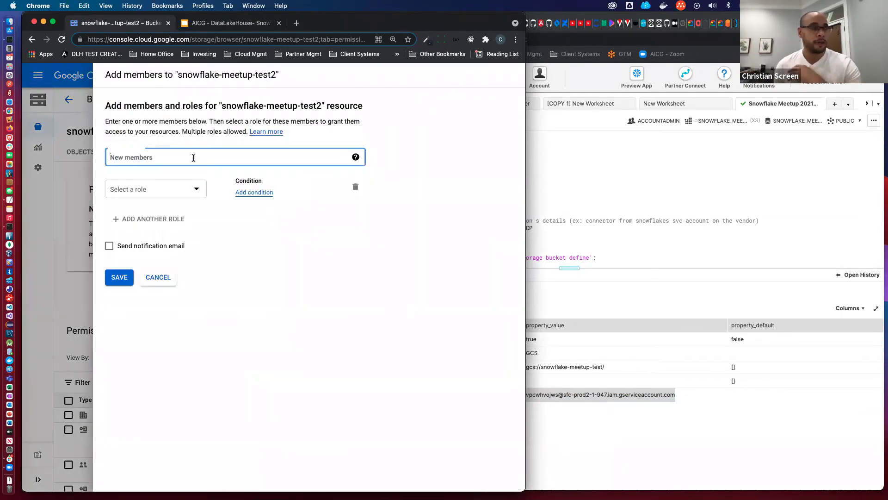
pyautogui.press('super+v')
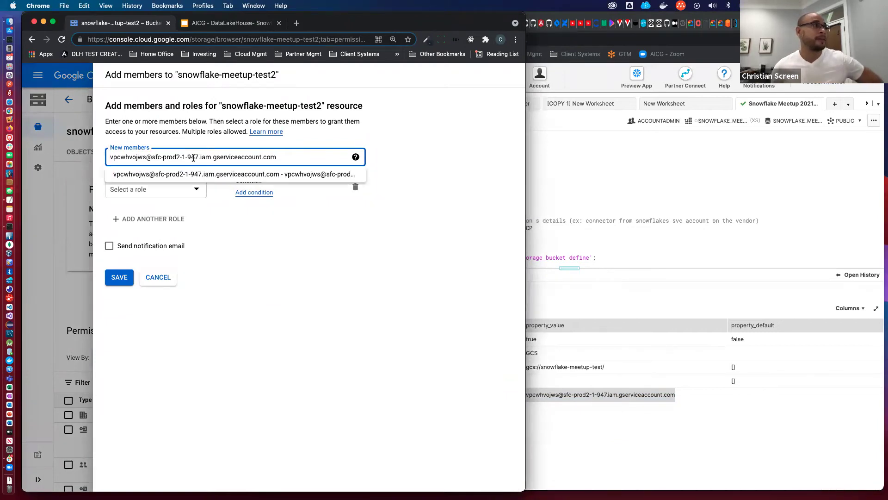
pyautogui.press('Return')
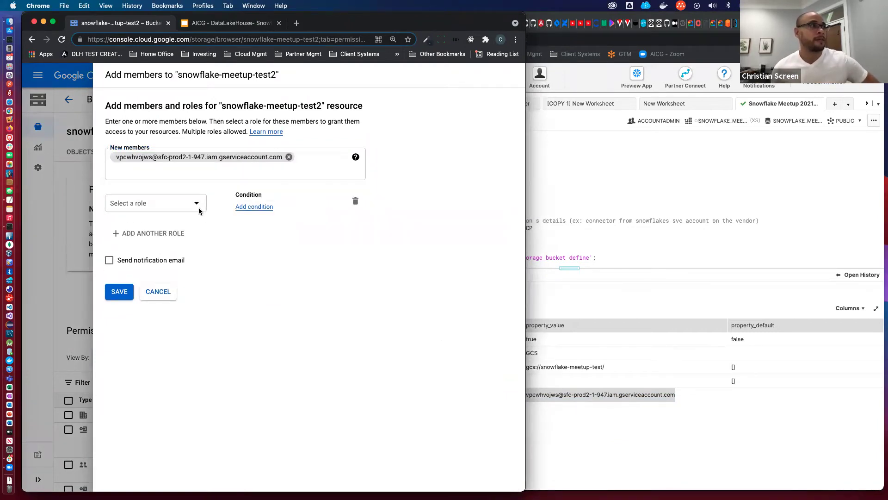
# Step: Assign the Storage Object Viewer role to the new member of the bucket and save the permission
pyautogui.click(197, 204)
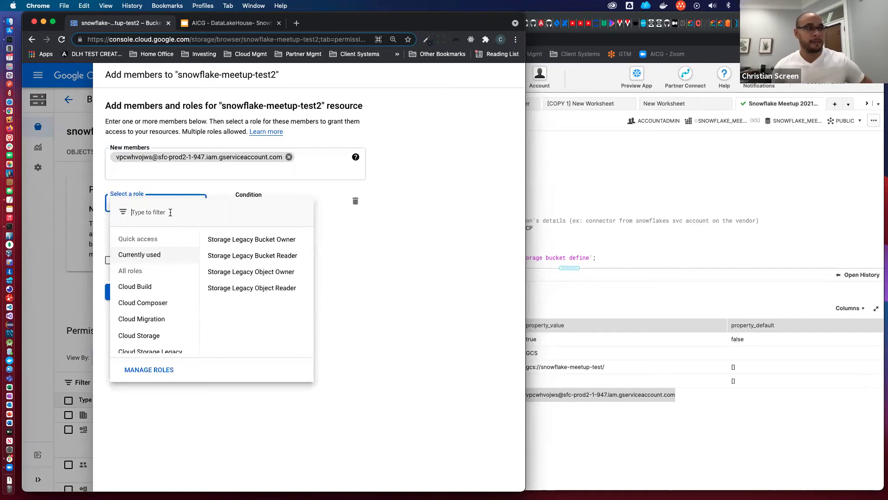
pyautogui.write('Storag')
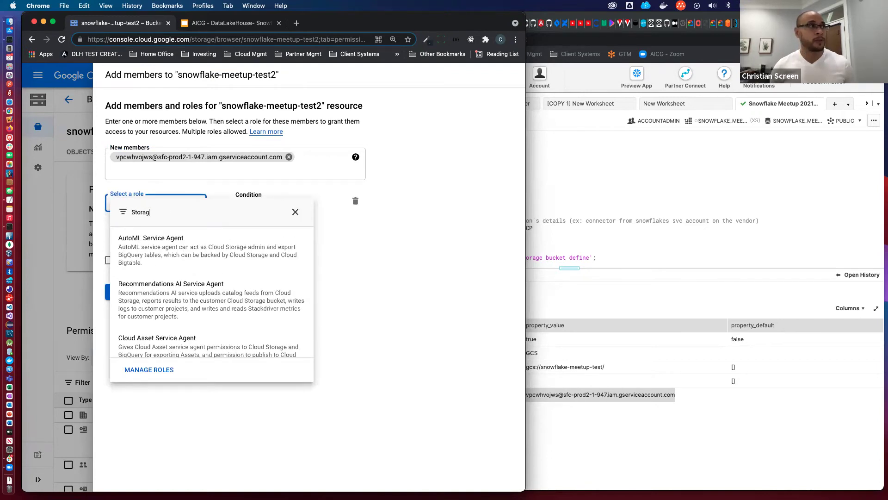
pyautogui.write('e Object R')
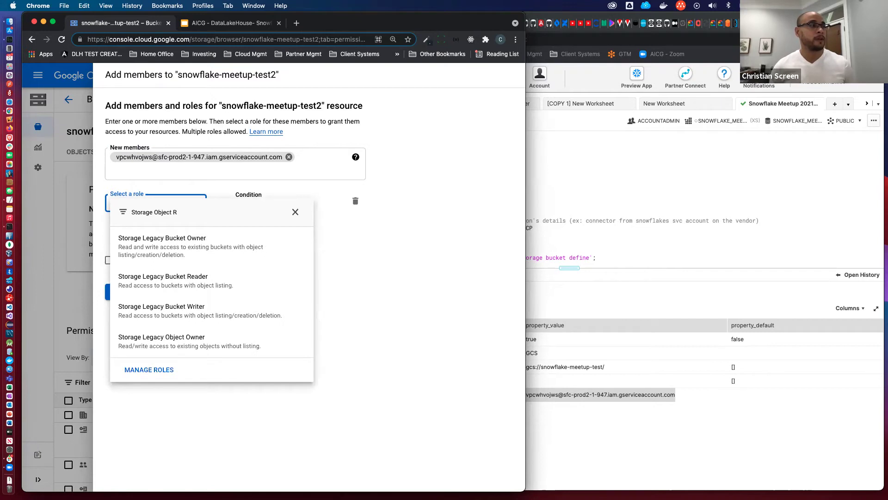
pyautogui.scroll(-1, 192, 286)
pyautogui.scroll(-5, 191, 285)
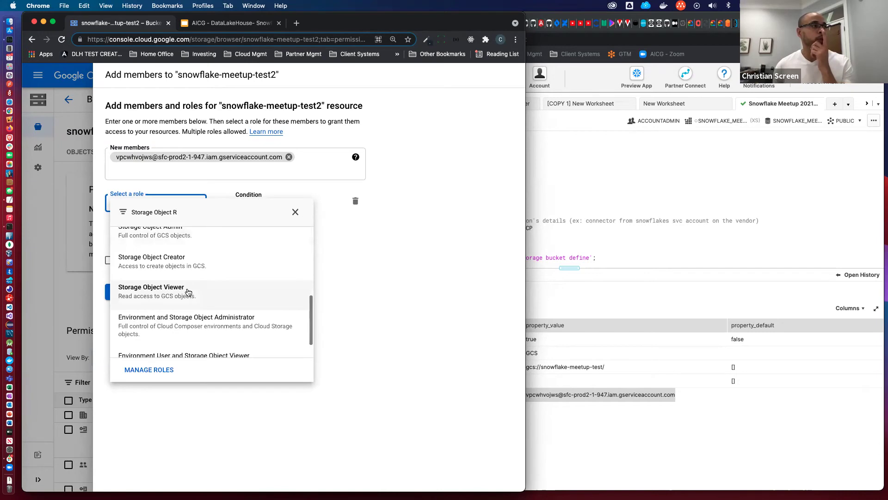
pyautogui.click(189, 292)
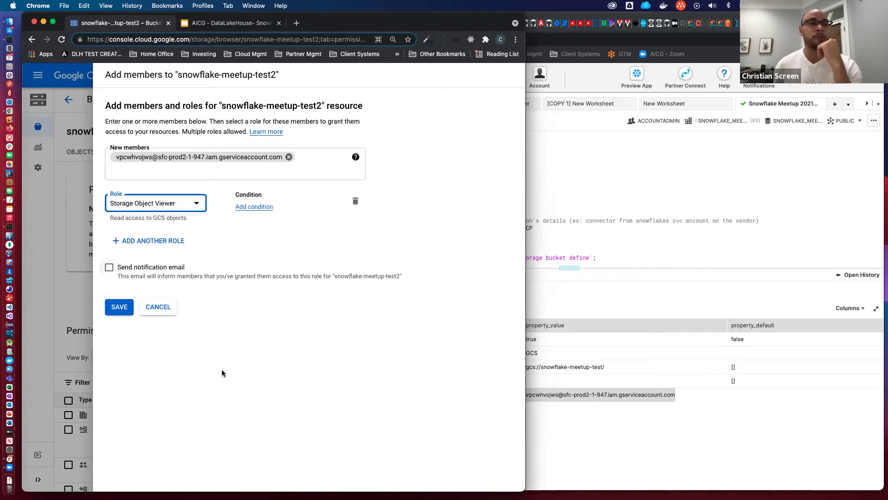
pyautogui.click(283, 393)
pyautogui.click(123, 308)
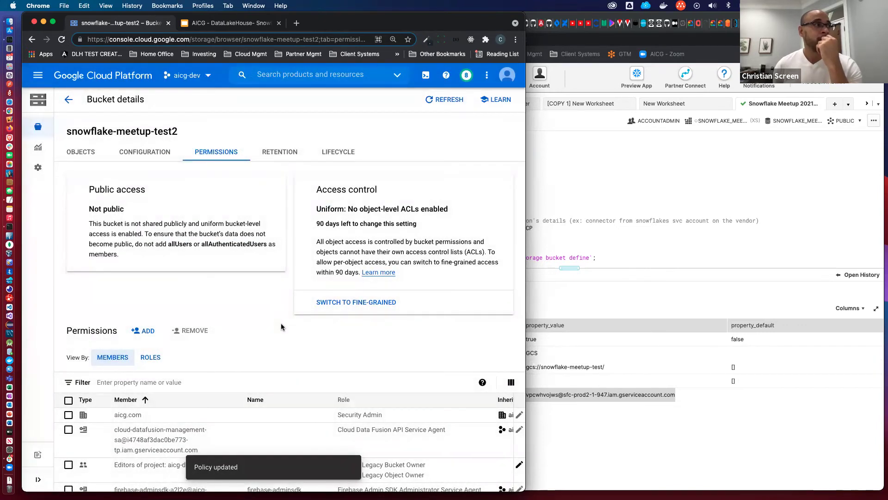
# Step: Review the bucket's permission members down to the last entry and return to its configuration details
pyautogui.scroll(-10, 281, 323)
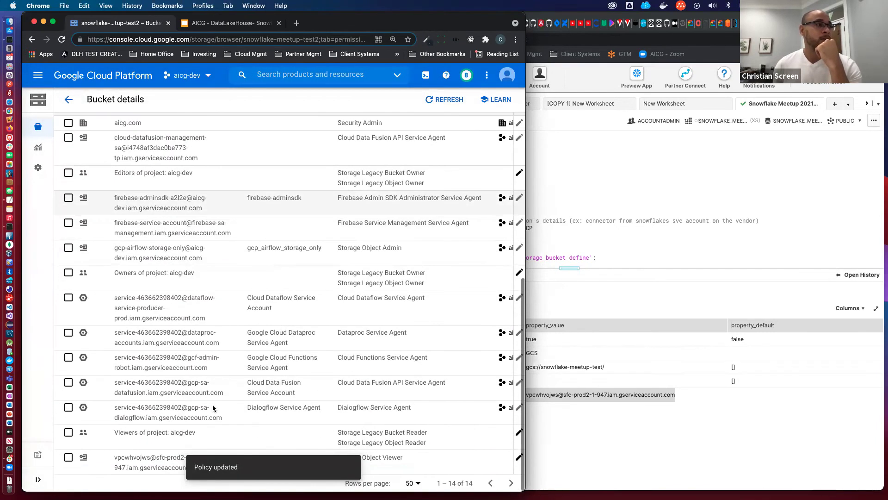
pyautogui.scroll(6, 170, 440)
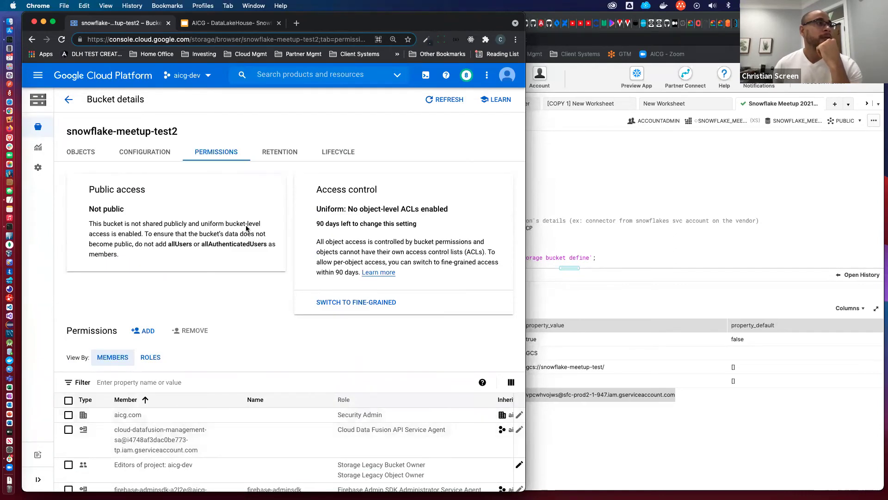
pyautogui.click(144, 153)
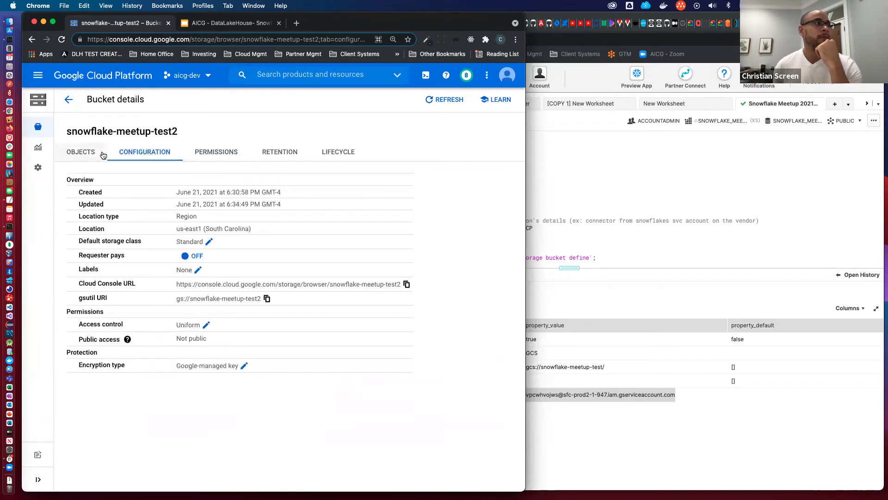
# Step: Switch to the Snowflake worksheet and review the CREATE STAGE statement and the storage integration statement for MEETUP_STORAGE_STG_INTG_GCP2
pyautogui.click(579, 295)
pyautogui.scroll(-3, 469, 225)
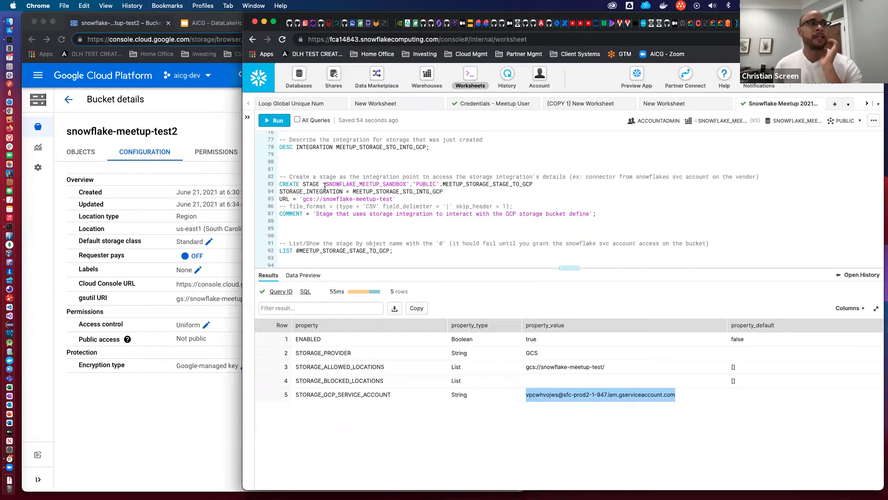
pyautogui.moveTo(302, 184); pyautogui.dragTo(320, 184)
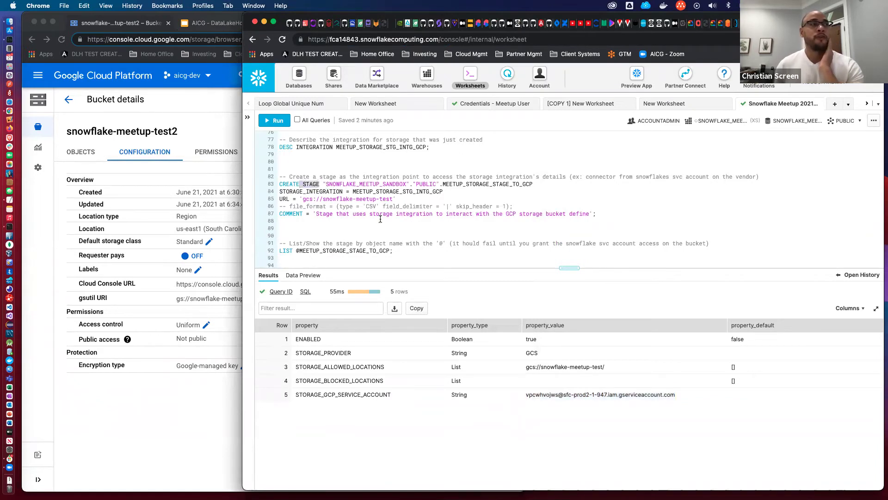
pyautogui.scroll(3, 327, 189)
pyautogui.click(458, 190)
pyautogui.press('End')
pyautogui.moveTo(487, 190); pyautogui.dragTo(275, 163)
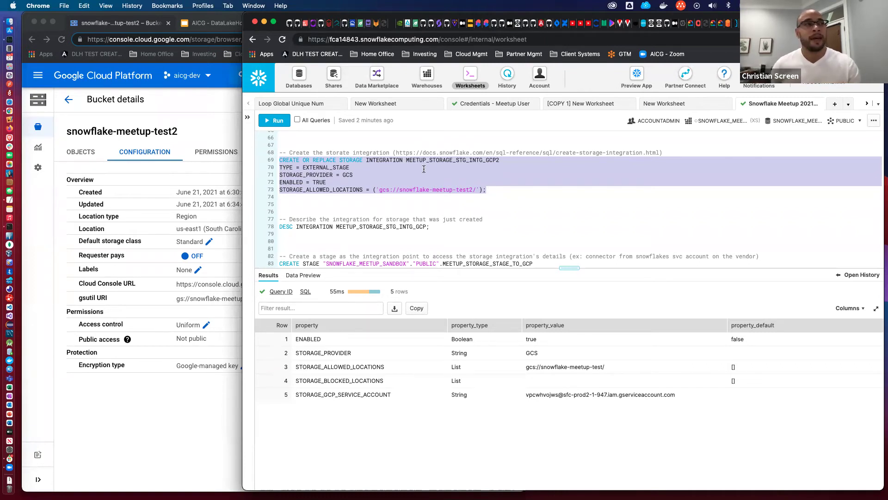
# Step: In the CREATE STAGE statement, set the stage name to MEETUP_STORAGE_STAGE_TO_GCP2, integration to MEETUP_STORAGE_STG_INTG_GCP2 and URL to gcs://snowflake-meetup-test2
pyautogui.scroll(-3, 500, 235)
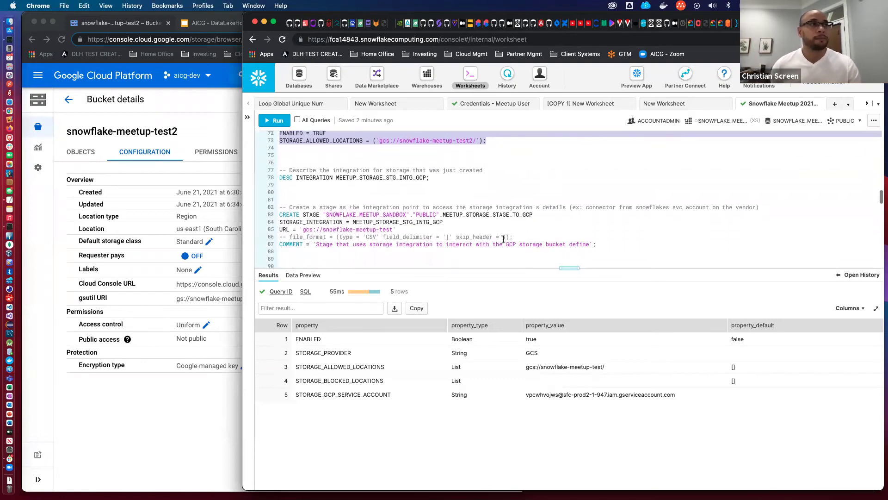
pyautogui.click(539, 185)
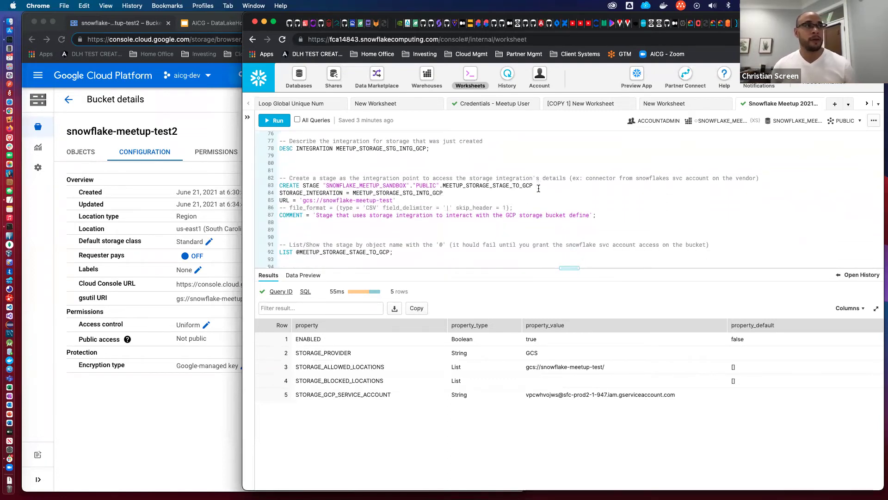
pyautogui.write('2')
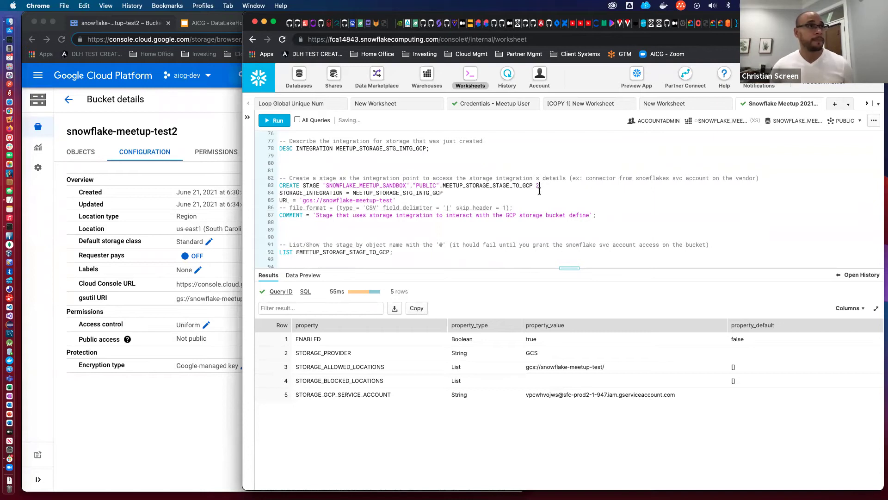
pyautogui.press('BackSpace')
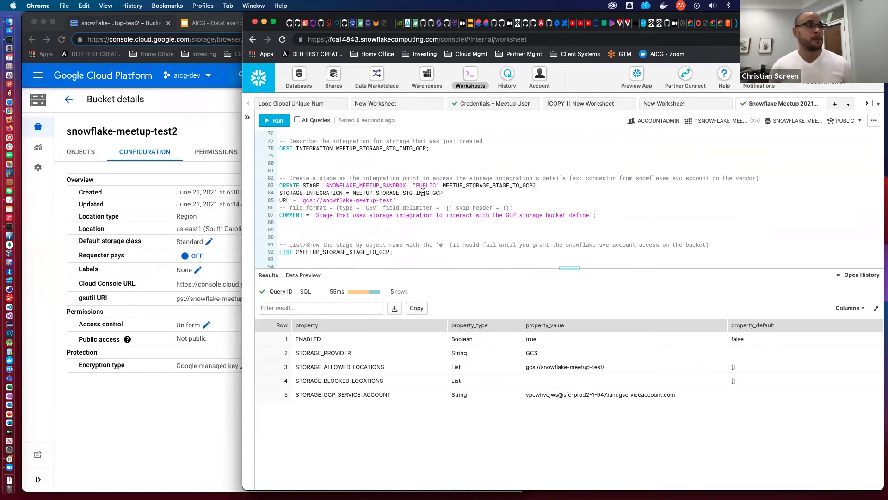
pyautogui.click(445, 192)
pyautogui.write('2')
pyautogui.write('2')
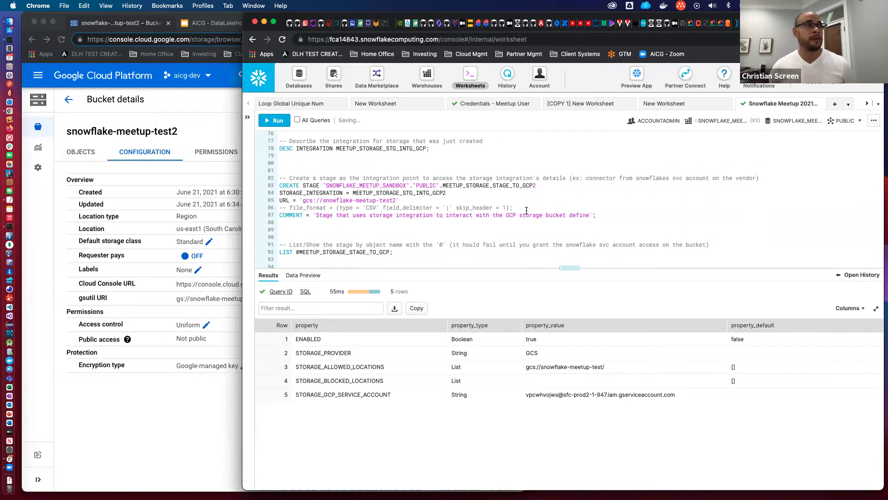
# Step: Compare the stage URL with the integration's allowed location and view the objects in the snowflake-meetup-test2 bucket in Google Cloud
pyautogui.scroll(2, 444, 217)
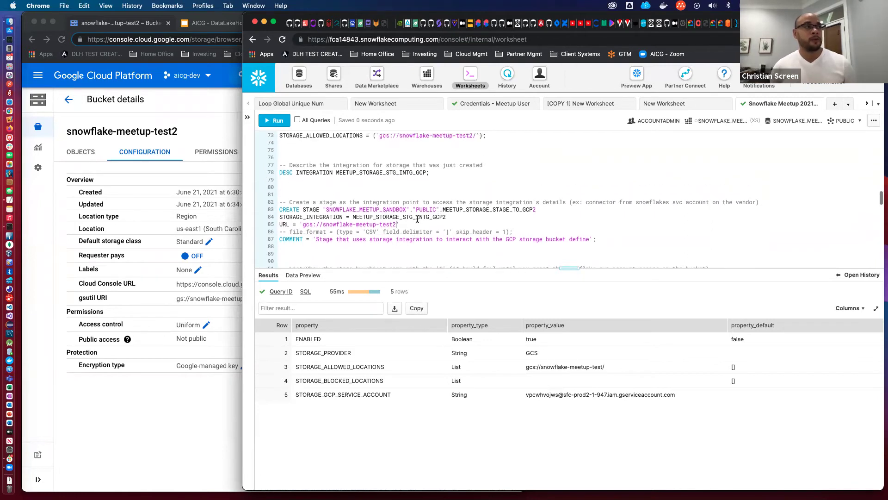
pyautogui.moveTo(416, 226); pyautogui.dragTo(279, 226)
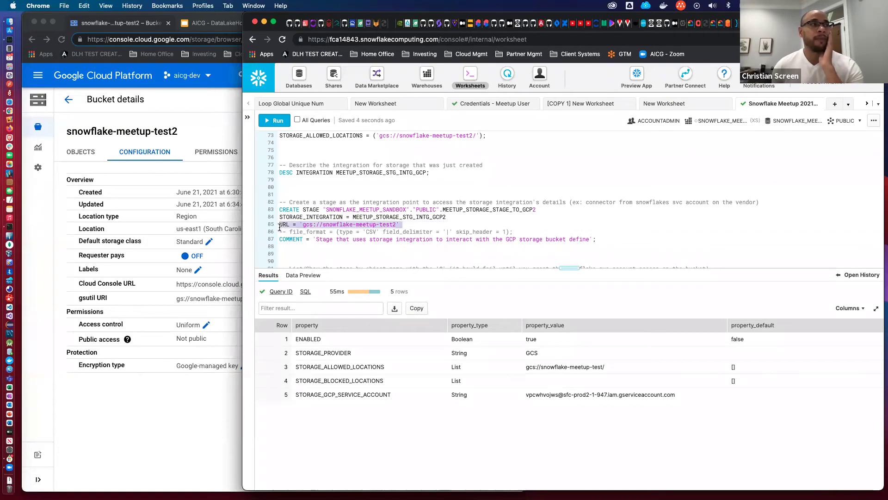
pyautogui.scroll(1, 392, 214)
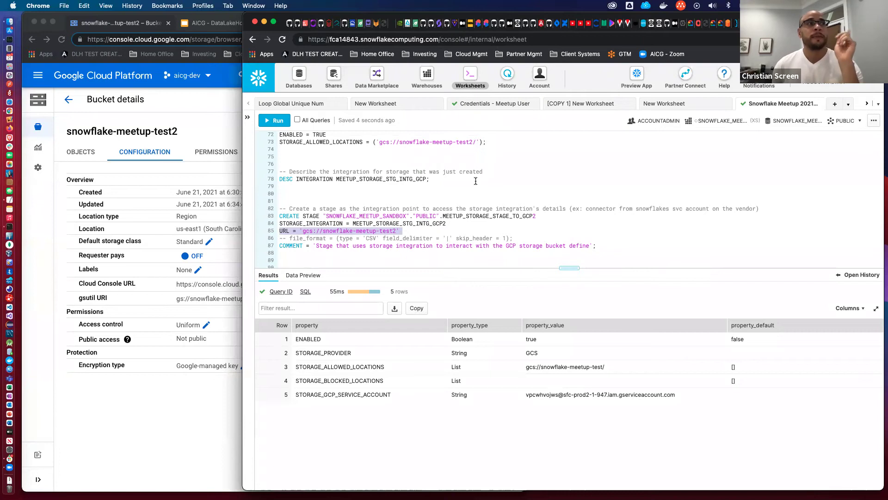
pyautogui.scroll(1, 398, 241)
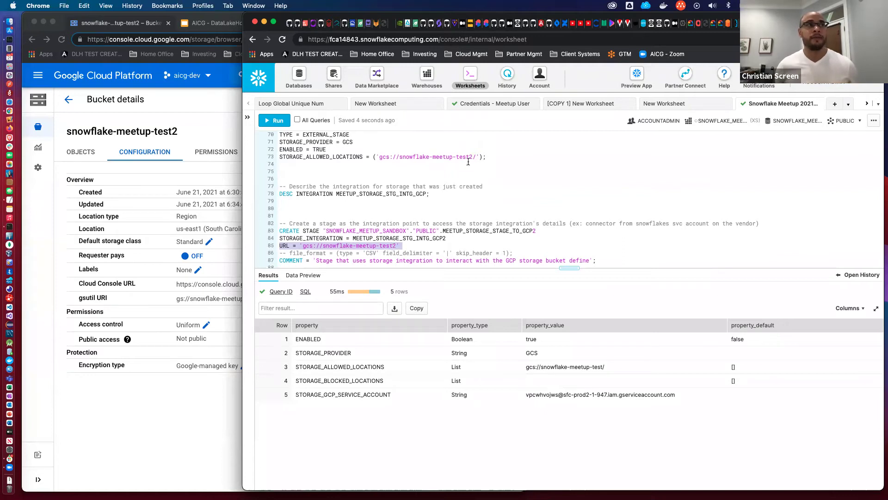
pyautogui.moveTo(463, 156); pyautogui.dragTo(477, 155)
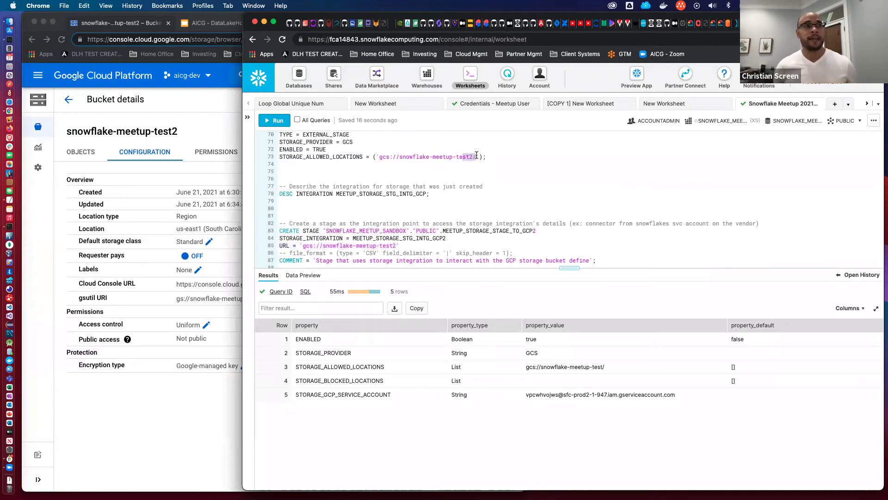
pyautogui.click(477, 156)
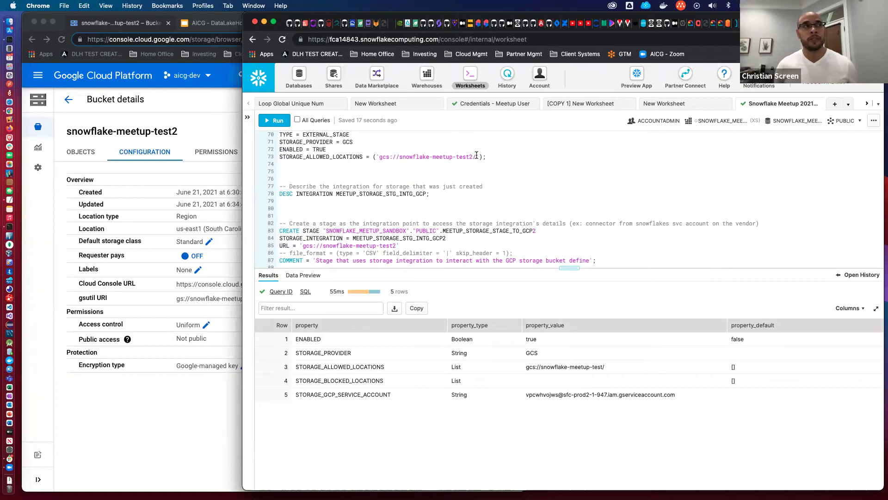
pyautogui.click(79, 151)
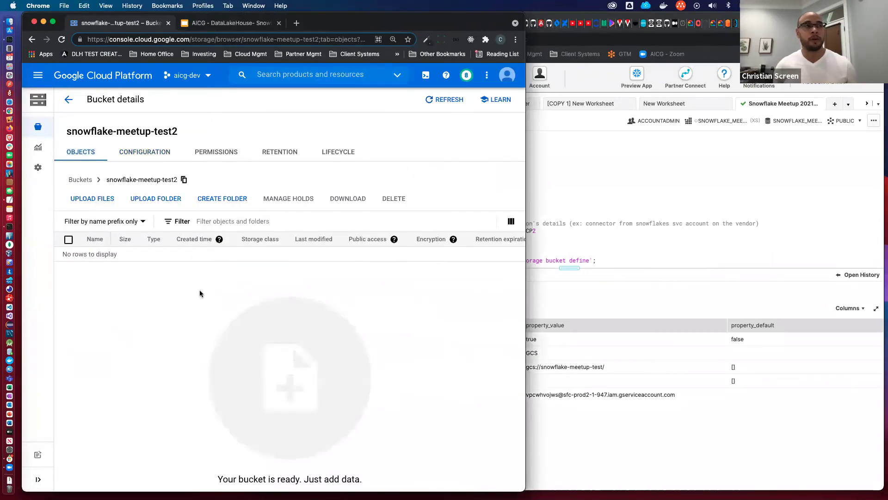
# Step: Back in Snowflake, try a subfolder path after the bucket name in the stage URL and restore it to gcs://snowflake-meetup-test2
pyautogui.press('super+grave')
pyautogui.scroll(-3, 423, 207)
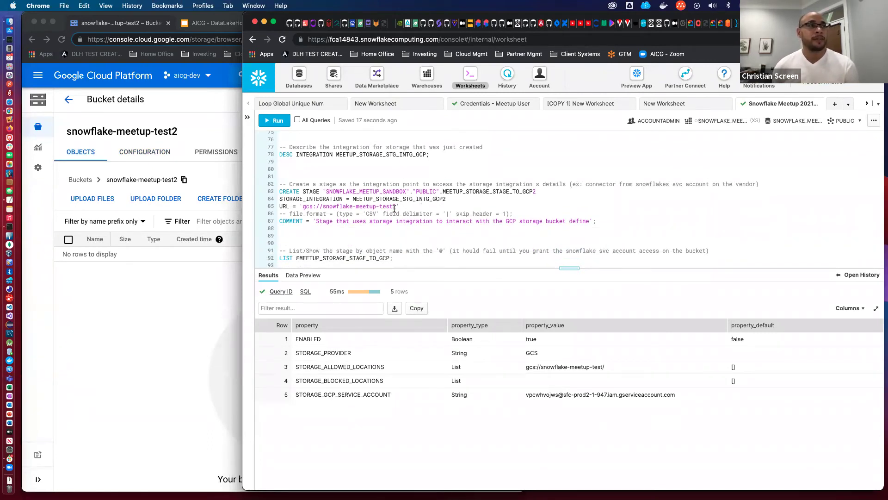
pyautogui.write('joh')
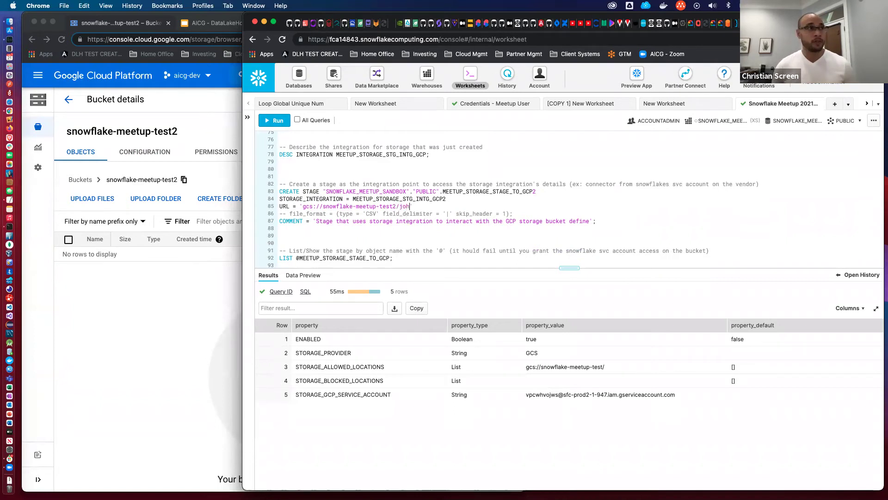
pyautogui.press('BackSpace')
pyautogui.press('BackSpace')
pyautogui.press('BackSpace')
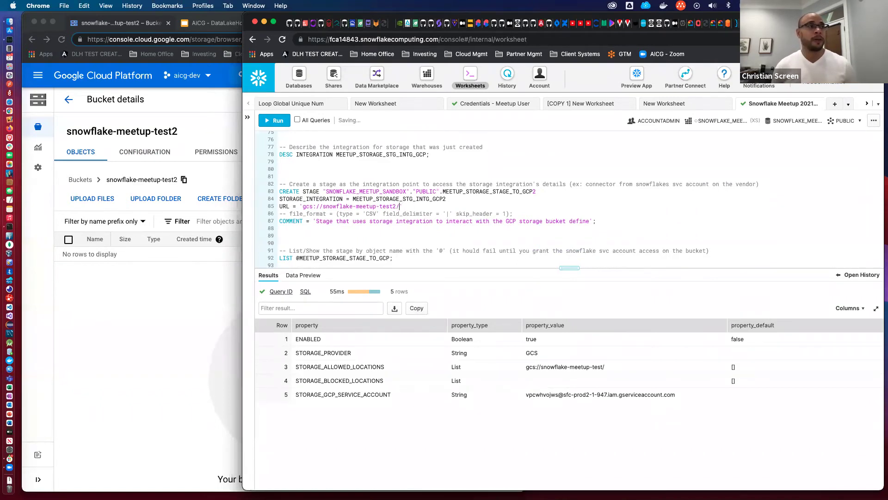
pyautogui.write('disha')
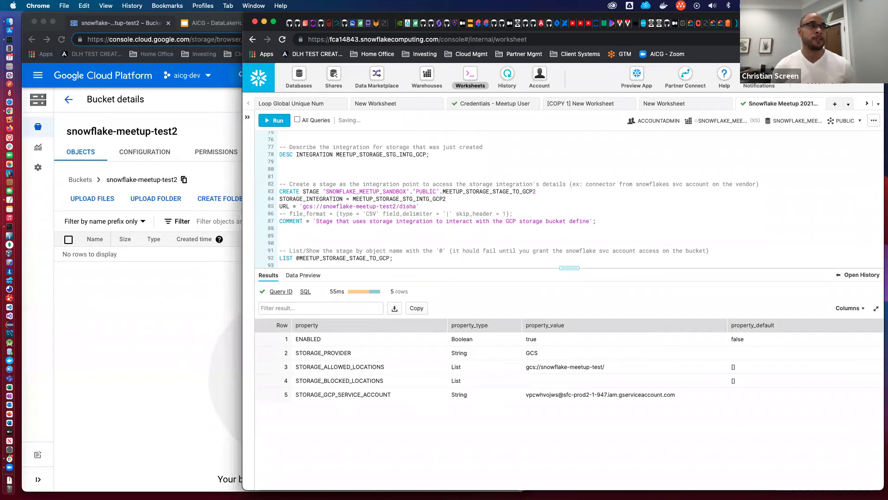
pyautogui.write("'")
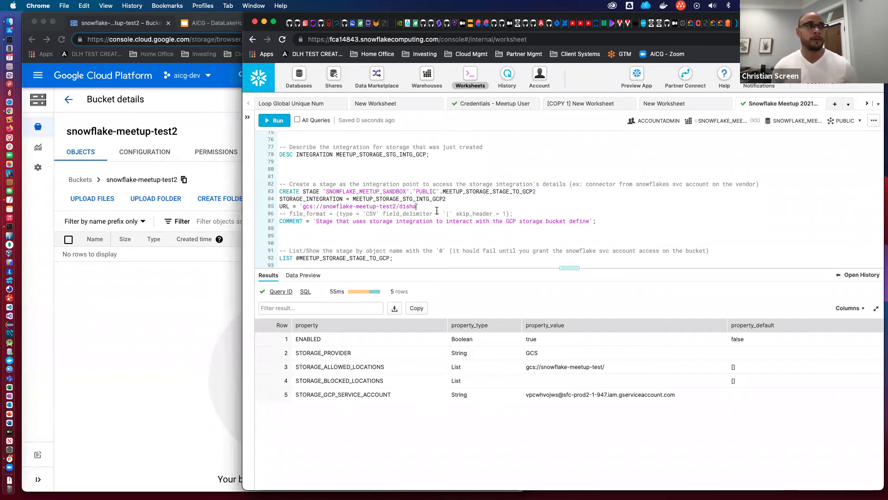
pyautogui.press('BackSpace')
pyautogui.press('BackSpace')
pyautogui.press('BackSpace')
pyautogui.press('BackSpace')
pyautogui.press('BackSpace')
pyautogui.press('BackSpace')
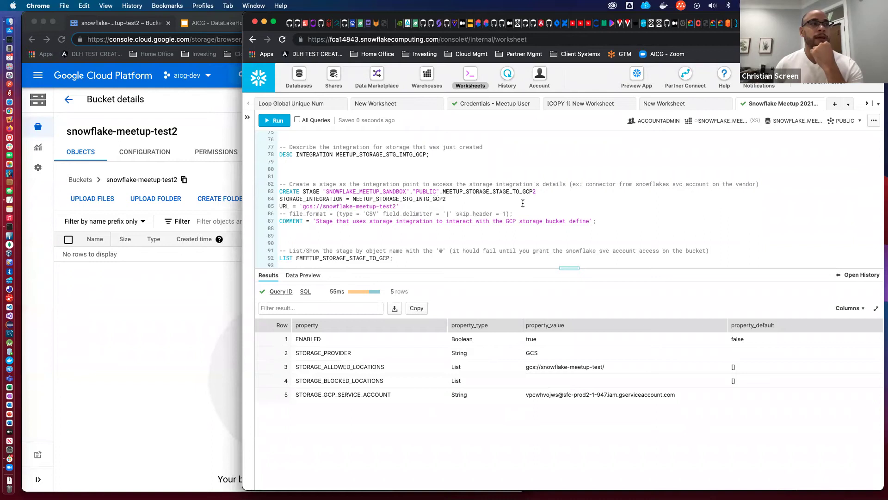
# Step: Run the CREATE STAGE statement for MEETUP_STORAGE_STAGE_TO_GCP2, from its CREATE line through the COMMENT line
pyautogui.click(609, 220)
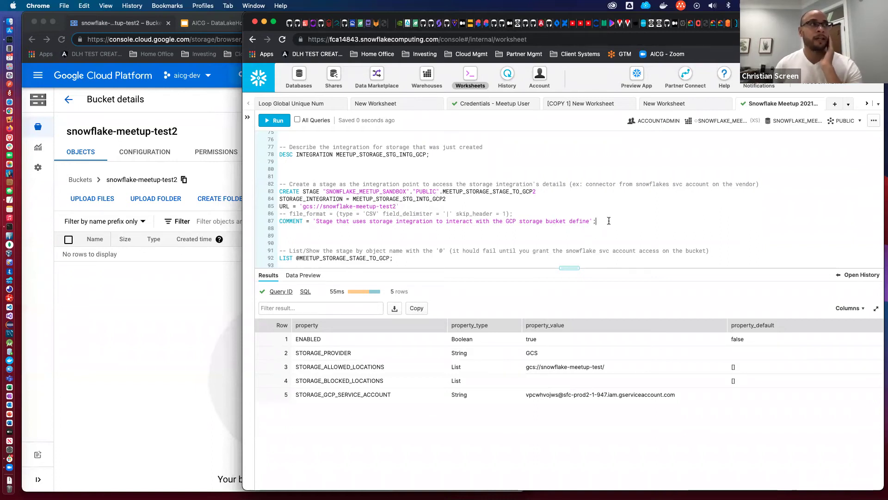
pyautogui.moveTo(609, 221); pyautogui.dragTo(278, 191)
pyautogui.click(277, 122)
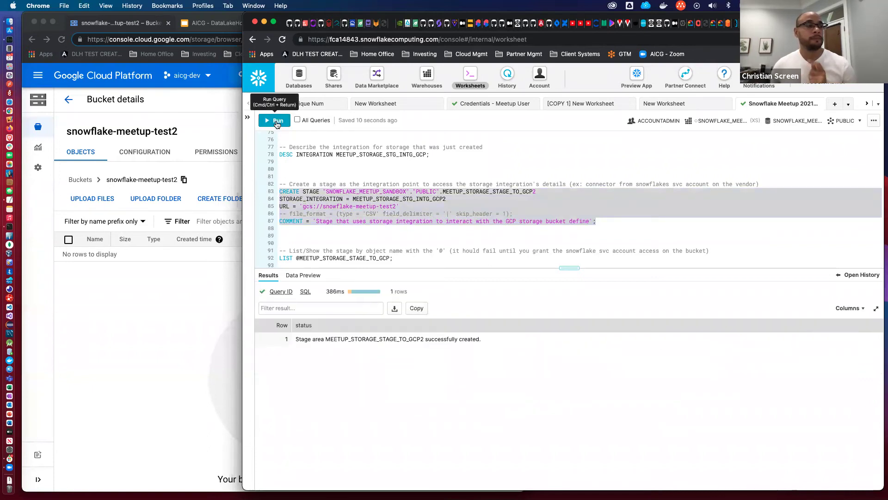
# Step: Run the LIST statement on MEETUP_STORAGE_STAGE_TO_GCP, and again with the stage name changed to MEETUP_STORAGE_STAGE_TO_GCP2
pyautogui.scroll(-5, 422, 183)
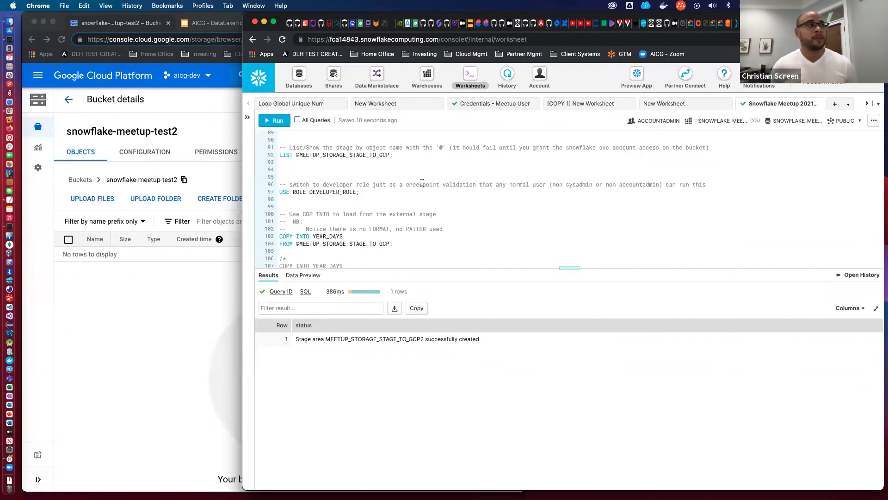
pyautogui.scroll(1, 419, 182)
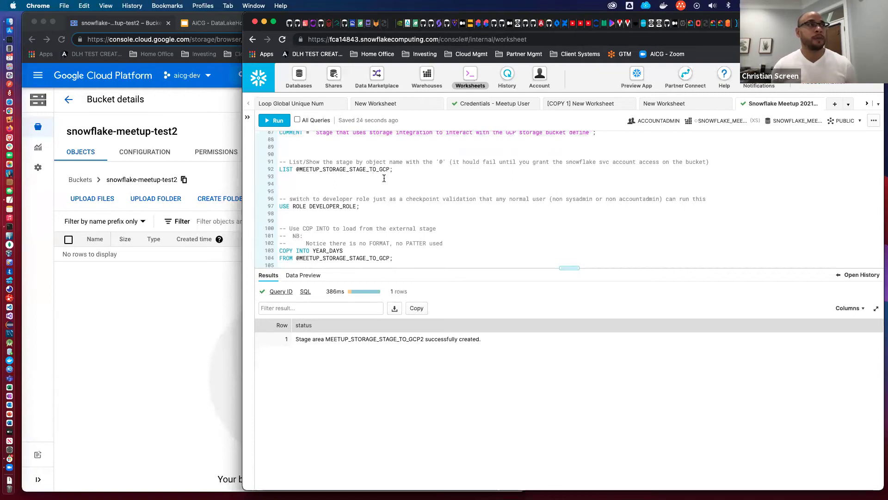
pyautogui.click(275, 122)
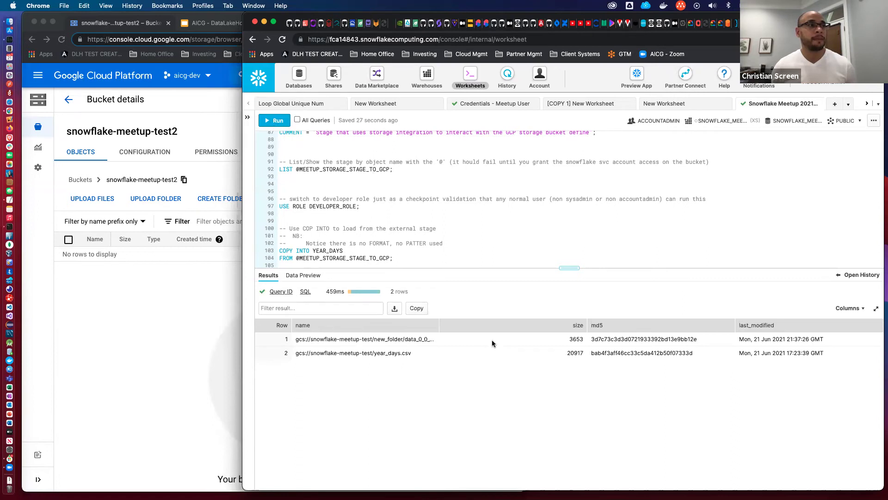
pyautogui.click(392, 169)
pyautogui.write('2')
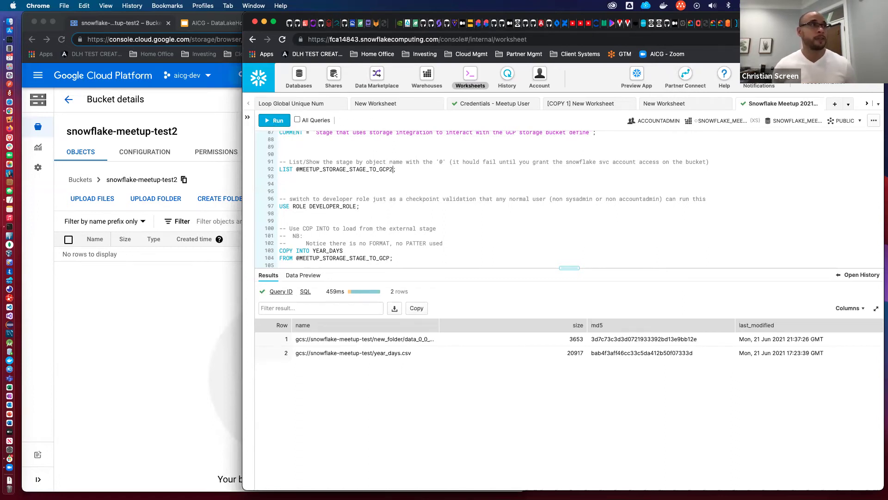
pyautogui.click(278, 122)
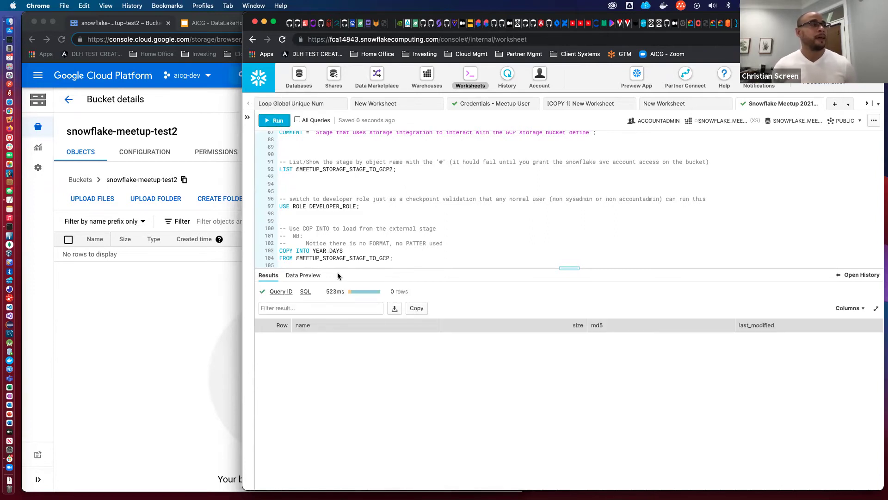
# Step: Upload year_days.csv from Finder into the snowflake-meetup-test2 bucket in Google Cloud and rerun the stage listing in Snowflake
pyautogui.click(213, 177)
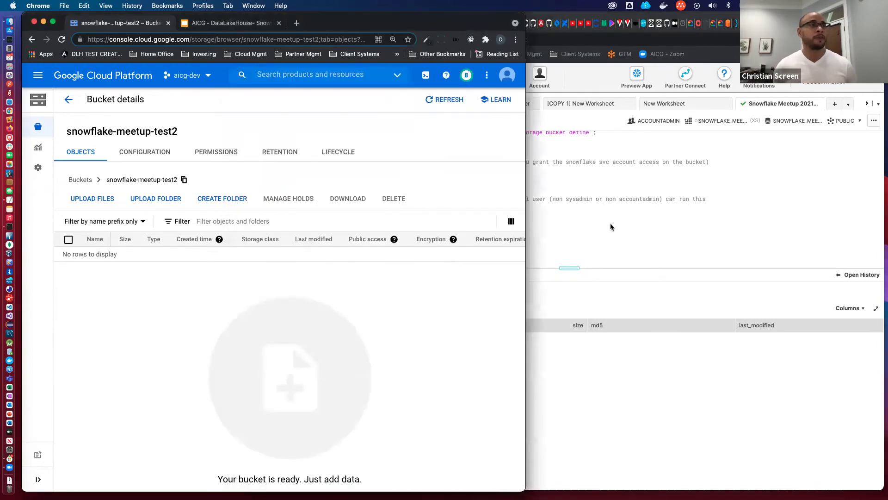
pyautogui.click(610, 226)
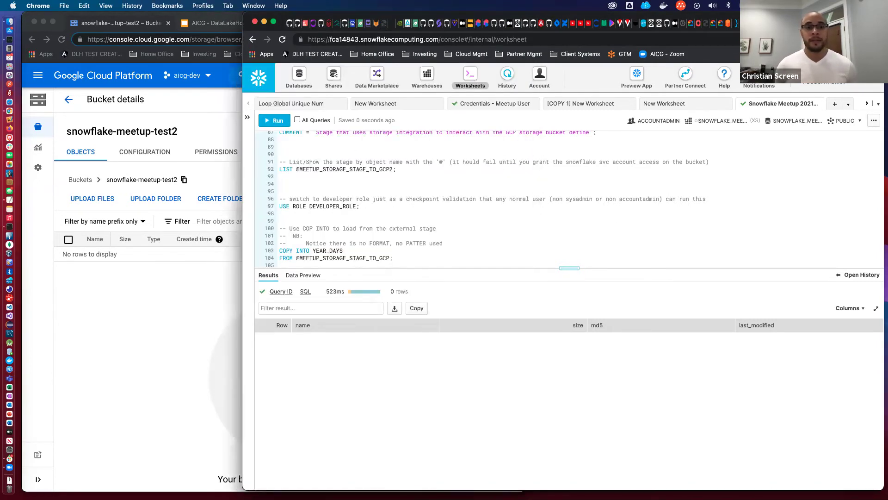
pyautogui.press('super+Tab')
pyautogui.press('super+Tab')
pyautogui.press('super+Tab')
pyautogui.press('super+Tab')
pyautogui.press('super+Tab')
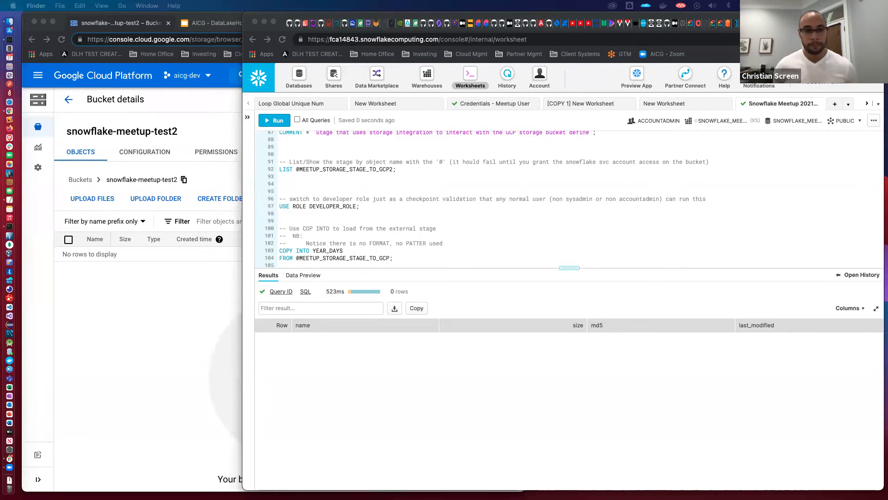
pyautogui.moveTo(476, 391); pyautogui.dragTo(190, 317)
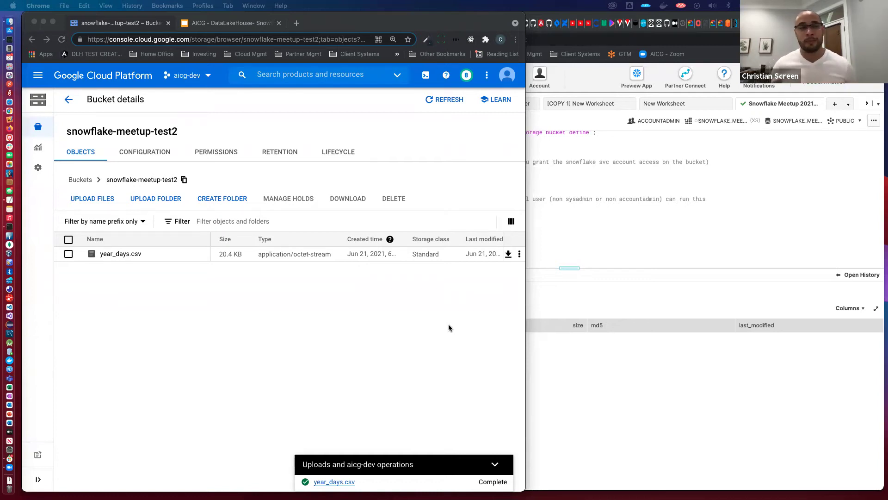
pyautogui.click(593, 236)
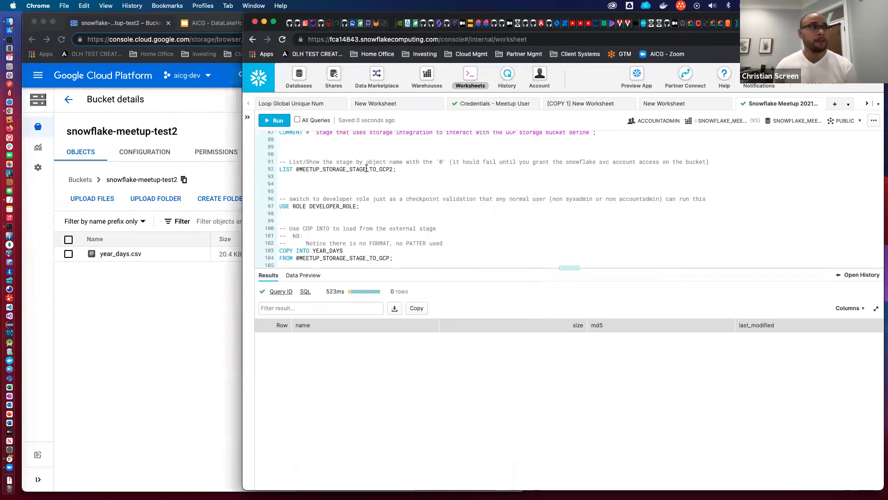
pyautogui.click(276, 121)
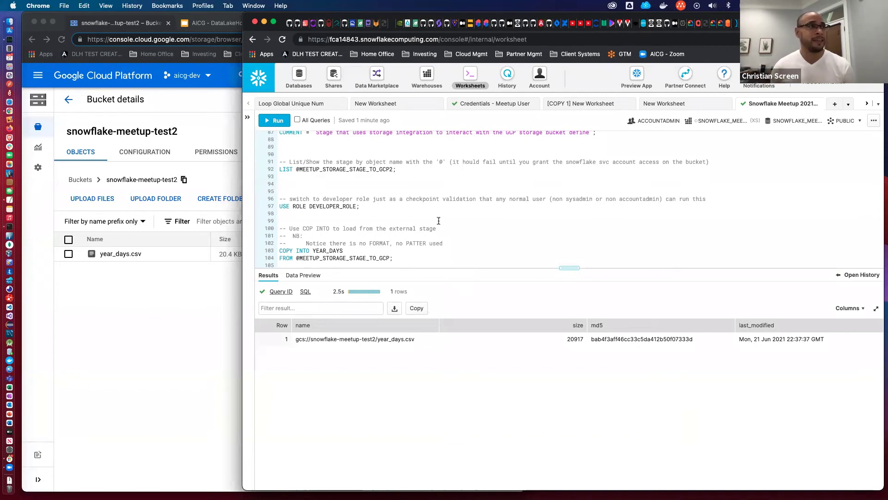
# Step: Run the USE ROLE statement to switch the worksheet to DEVELOPER_ROLE
pyautogui.scroll(-2, 439, 221)
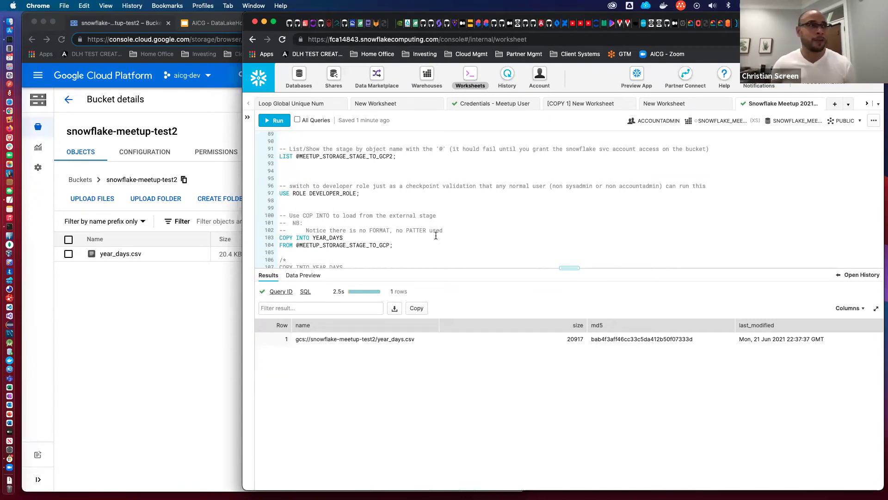
pyautogui.scroll(-1, 452, 236)
pyautogui.scroll(-5, 444, 231)
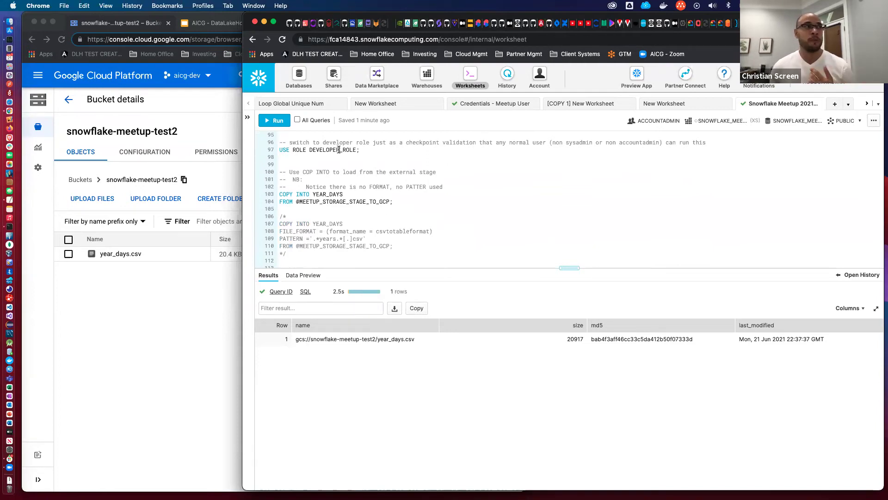
pyautogui.click(277, 121)
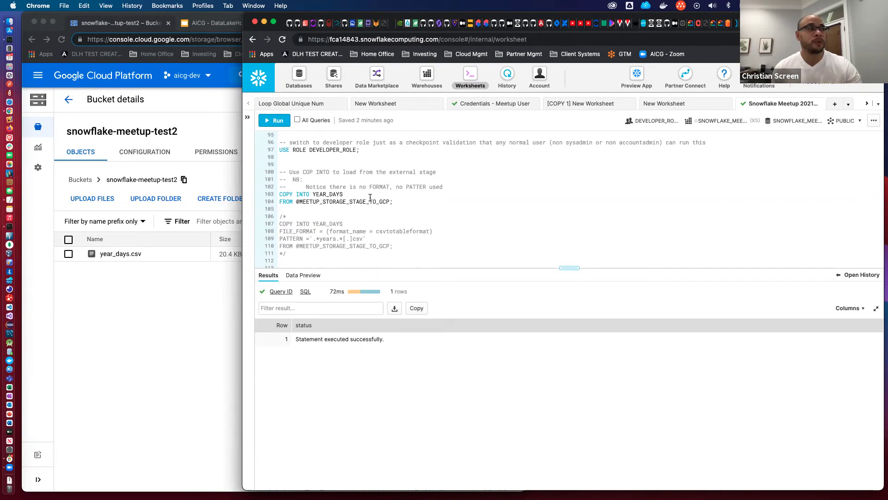
# Step: Review the COPY INTO target table and query the contents of YEAR_DAYS with its SELECT statement
pyautogui.moveTo(352, 195); pyautogui.dragTo(280, 195)
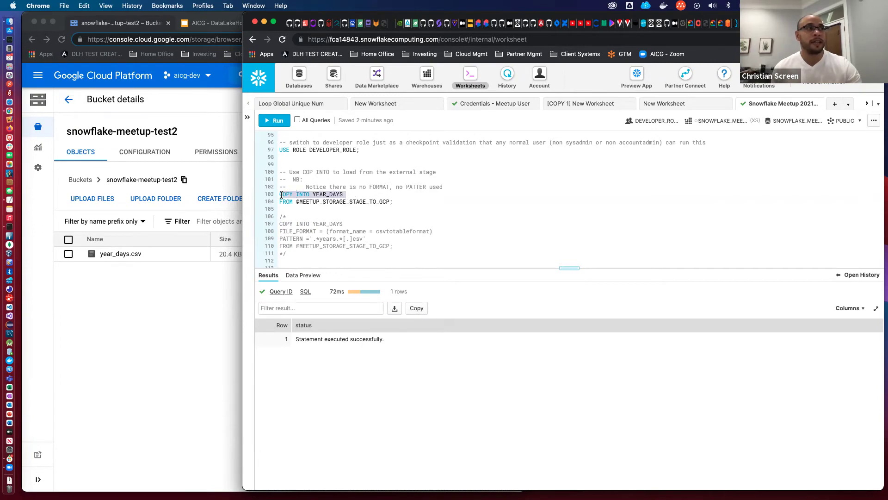
pyautogui.doubleClick(335, 193)
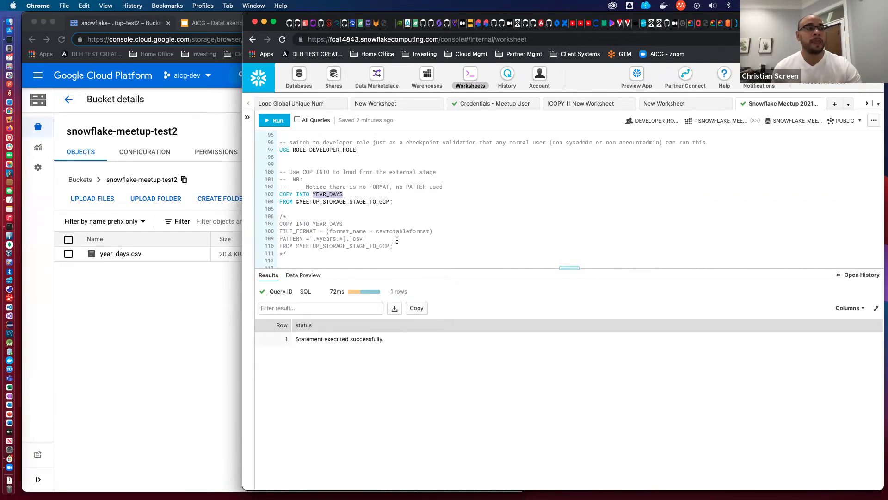
pyautogui.scroll(12, 398, 238)
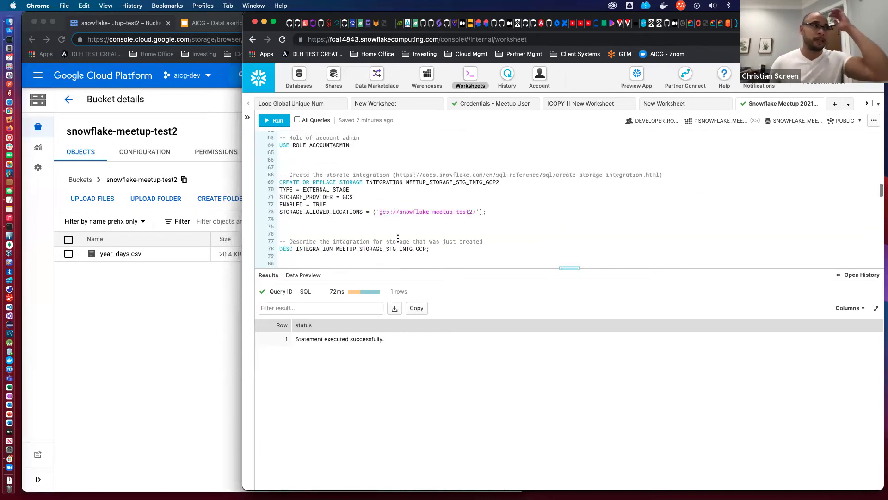
pyautogui.scroll(-2, 398, 238)
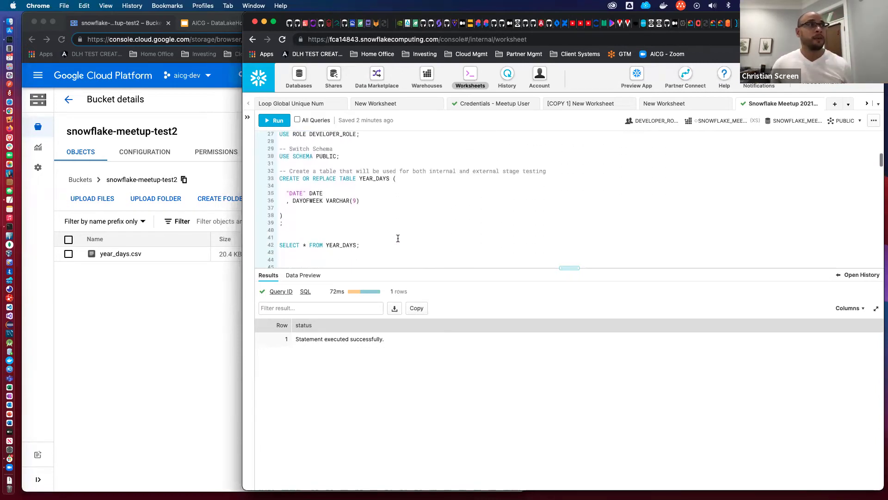
pyautogui.click(340, 245)
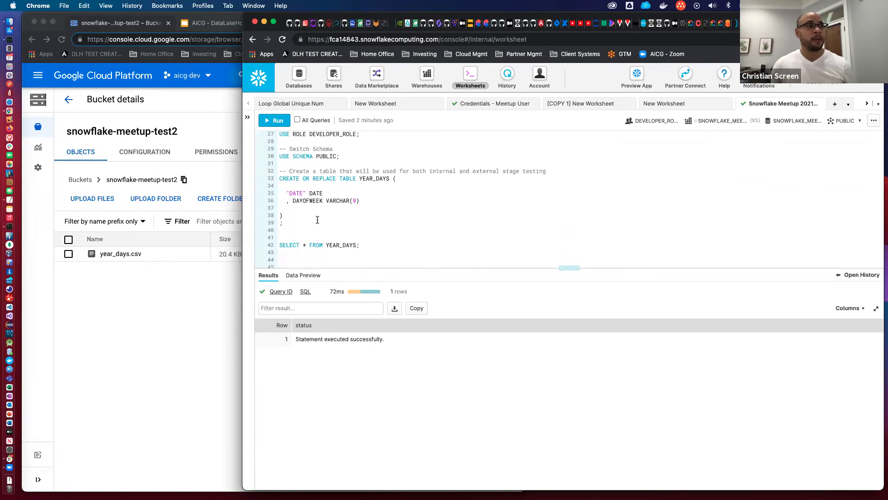
pyautogui.press('super+Return')
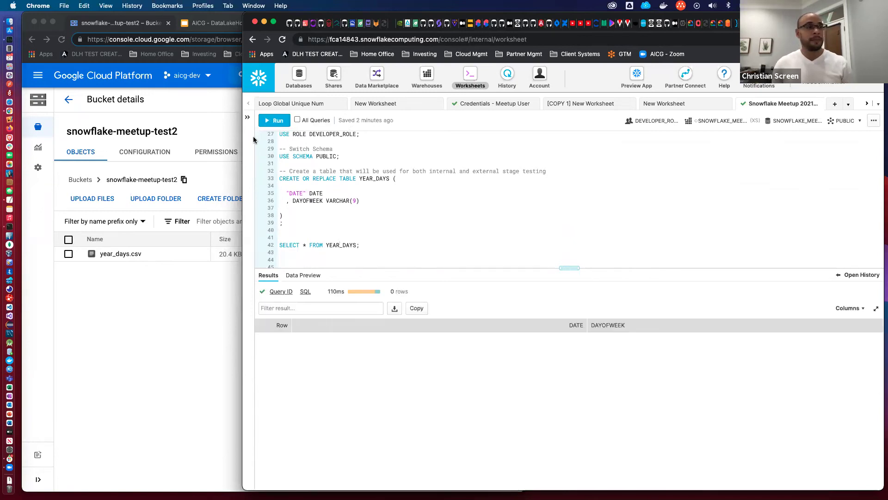
# Step: Correct the misspelled word in the comment above the COPY INTO statement to PATTERN
pyautogui.scroll(-6, 379, 214)
pyautogui.scroll(-3, 380, 215)
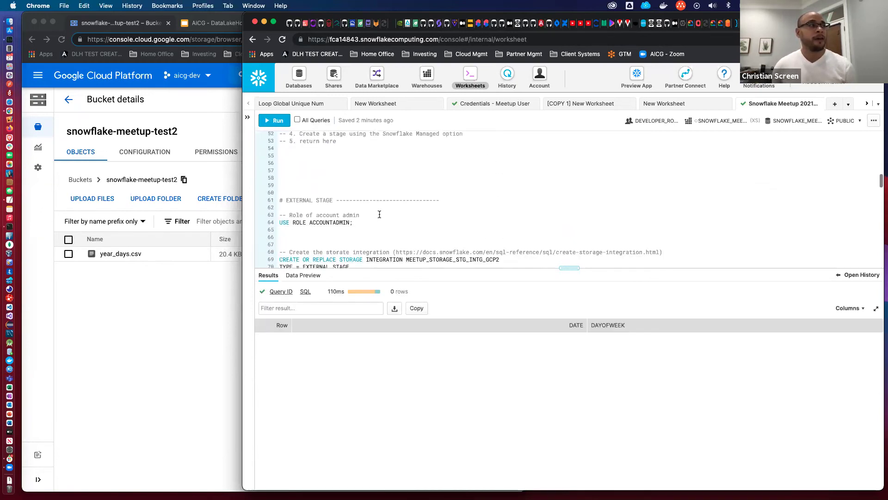
pyautogui.scroll(-15, 428, 233)
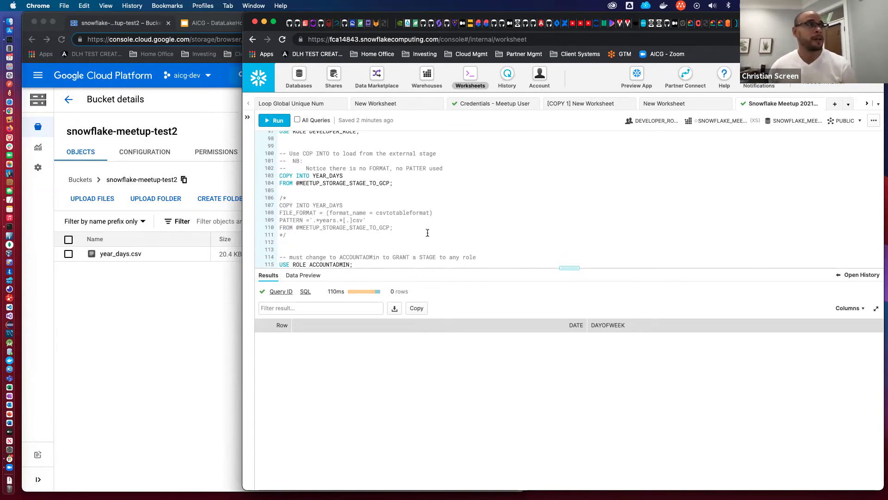
pyautogui.click(427, 169)
pyautogui.write('N')
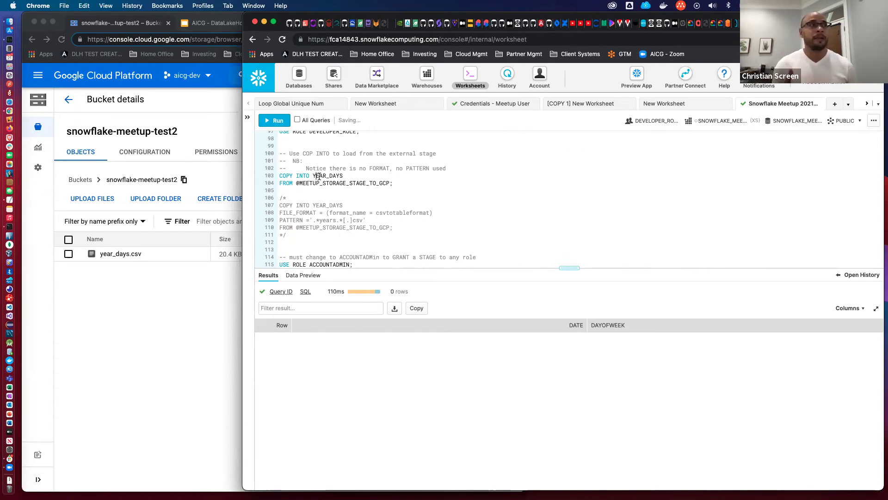
# Step: Set the source stage of COPY INTO YEAR_DAYS to MEETUP_STORAGE_STAGE_TO_GCP2, try running it as DEVELOPER_ROLE and recheck the preceding stage statements
pyautogui.click(318, 176)
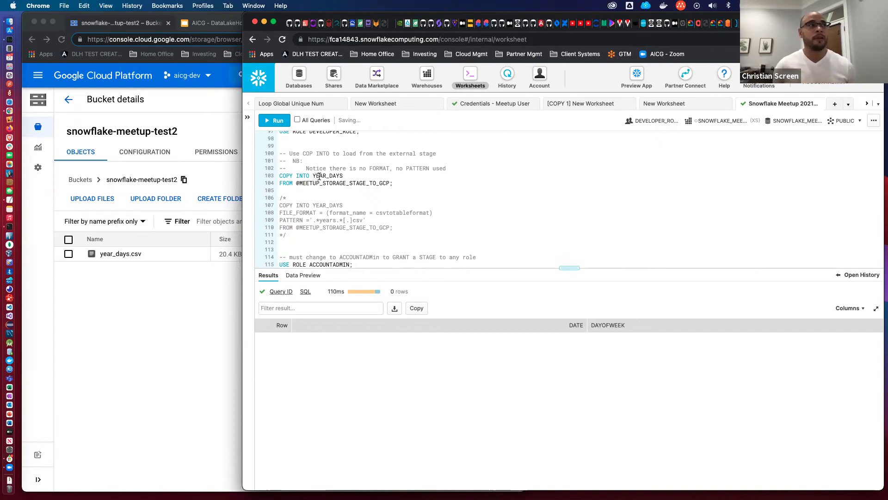
pyautogui.scroll(3, 327, 183)
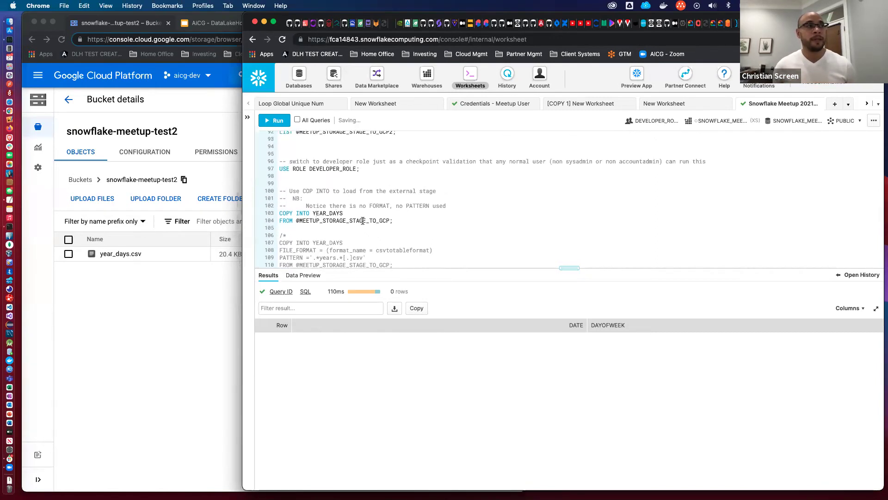
pyautogui.doubleClick(363, 220)
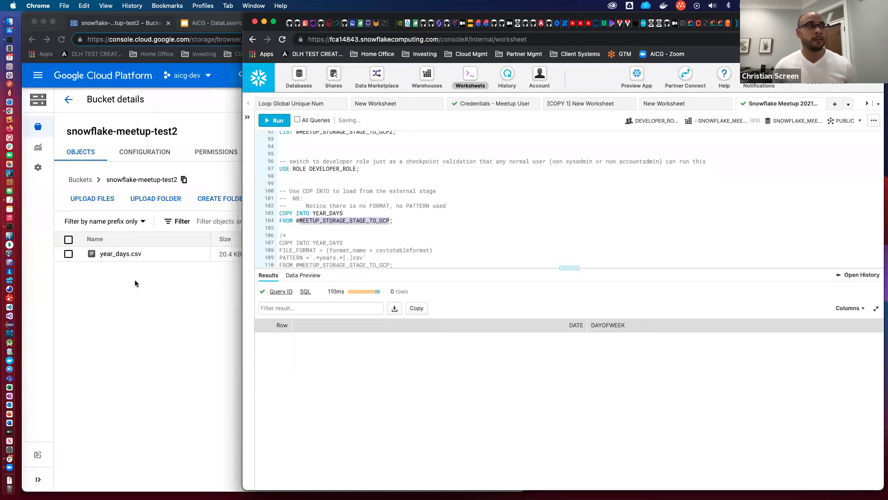
pyautogui.scroll(2, 350, 225)
pyautogui.scroll(1, 350, 225)
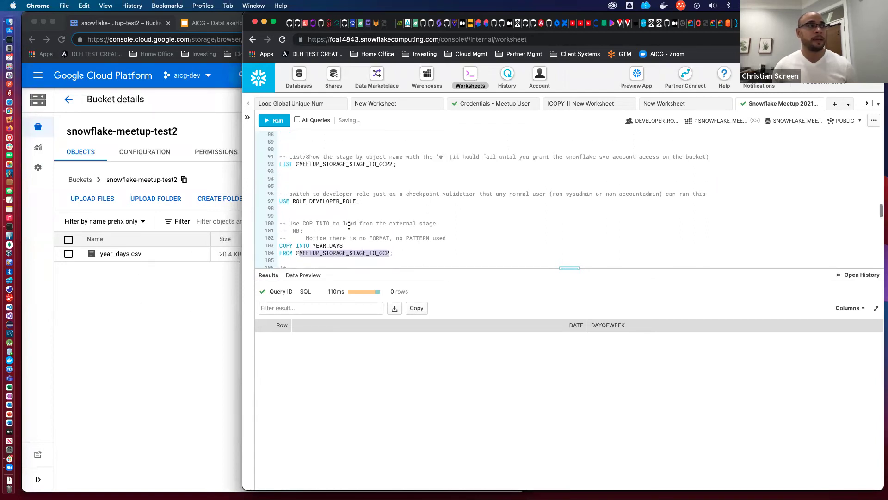
pyautogui.click(389, 252)
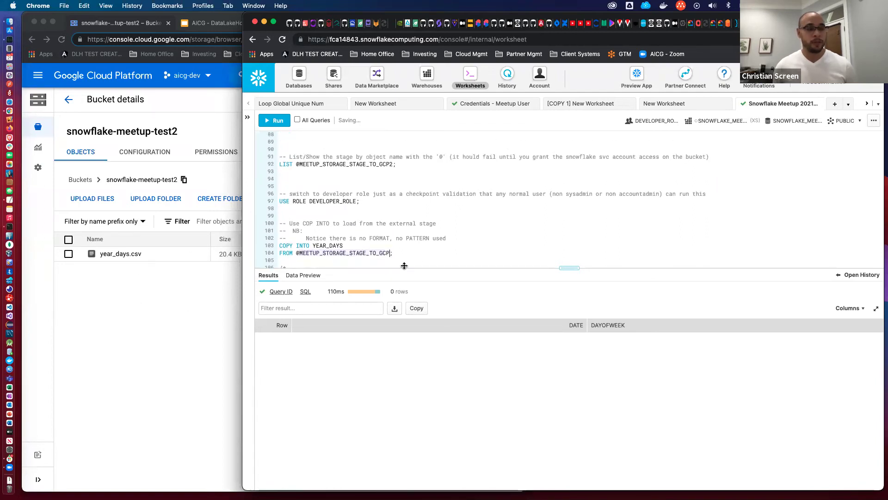
pyautogui.write('2')
pyautogui.scroll(-3, 398, 239)
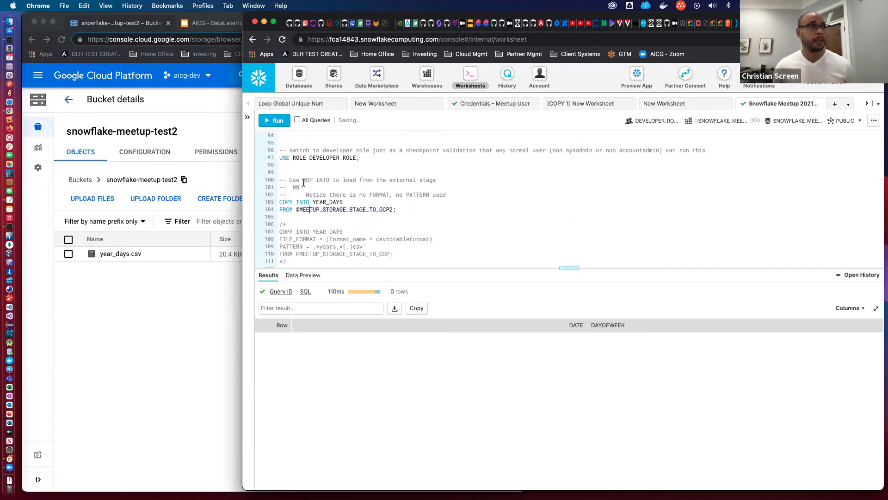
pyautogui.click(273, 121)
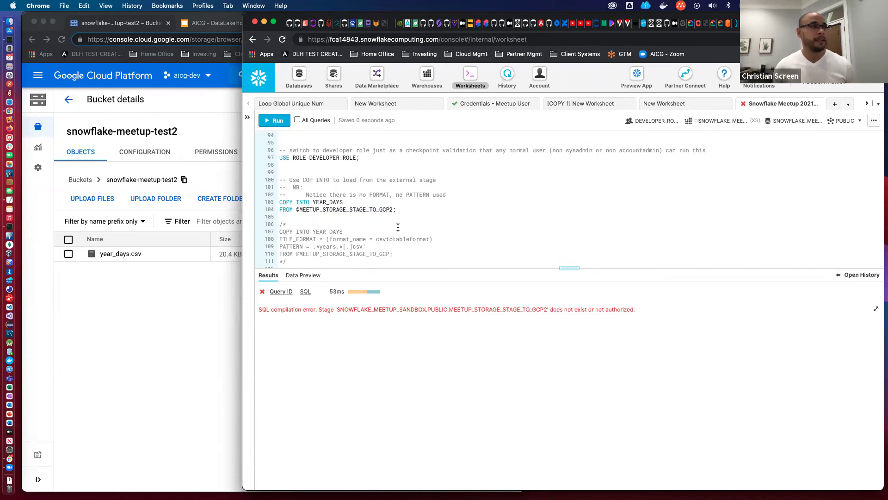
pyautogui.scroll(2, 398, 227)
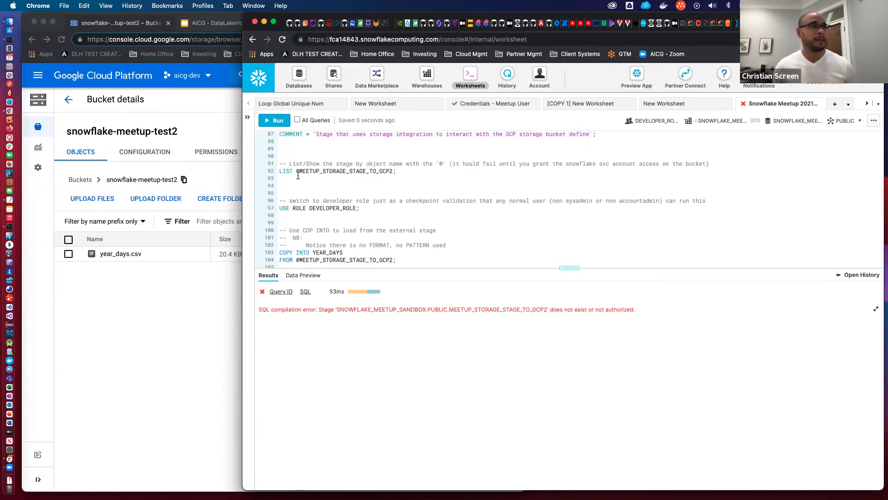
pyautogui.scroll(-1, 394, 244)
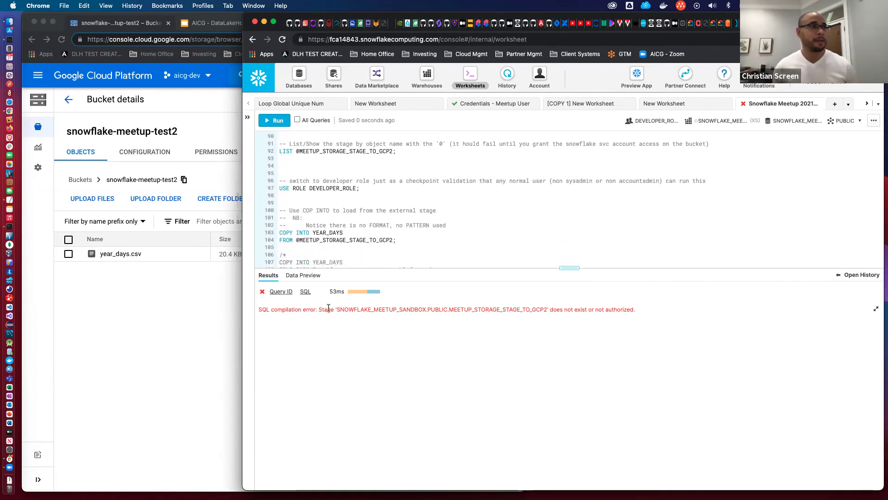
pyautogui.scroll(2, 365, 229)
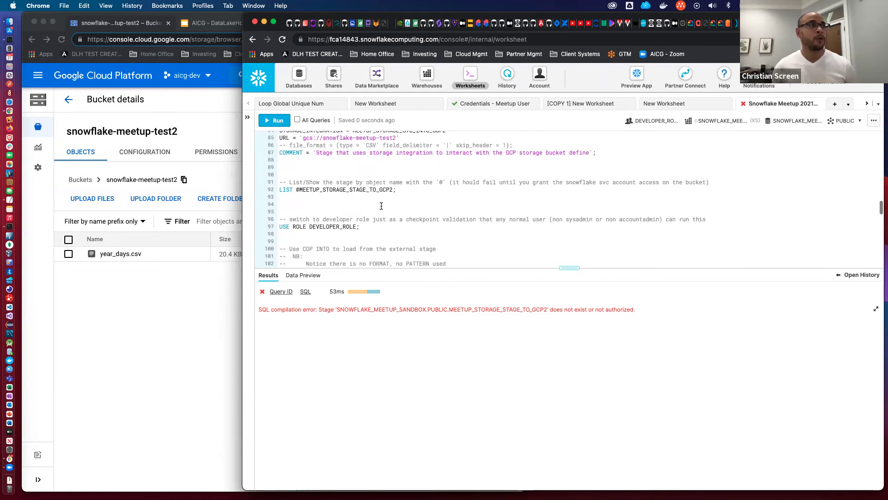
# Step: Try to run the USE ROLE ACCOUNTADMIN statement at the start of the external stage section
pyautogui.moveTo(366, 228); pyautogui.dragTo(282, 230)
pyautogui.click(281, 230)
pyautogui.scroll(-2, 305, 217)
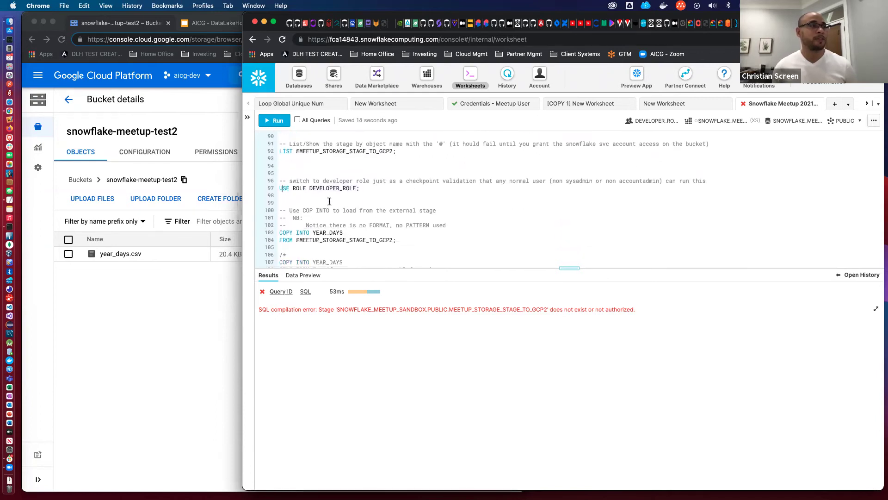
pyautogui.scroll(5, 343, 179)
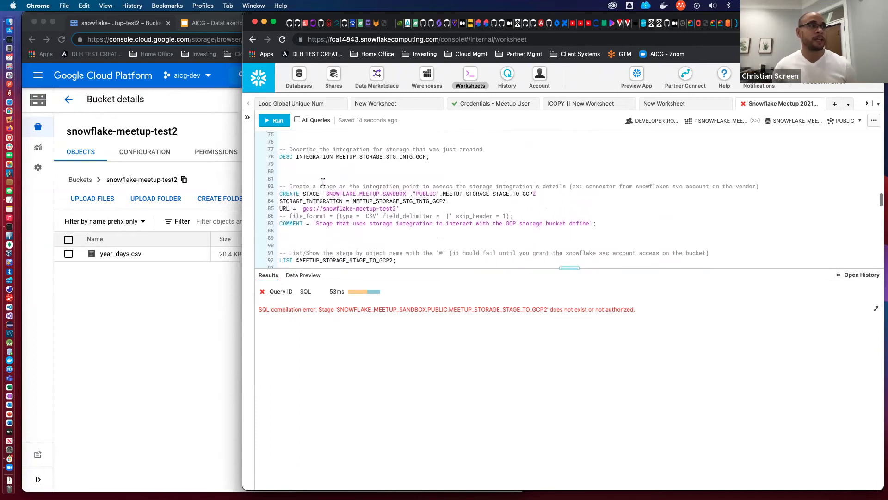
pyautogui.scroll(5, 323, 183)
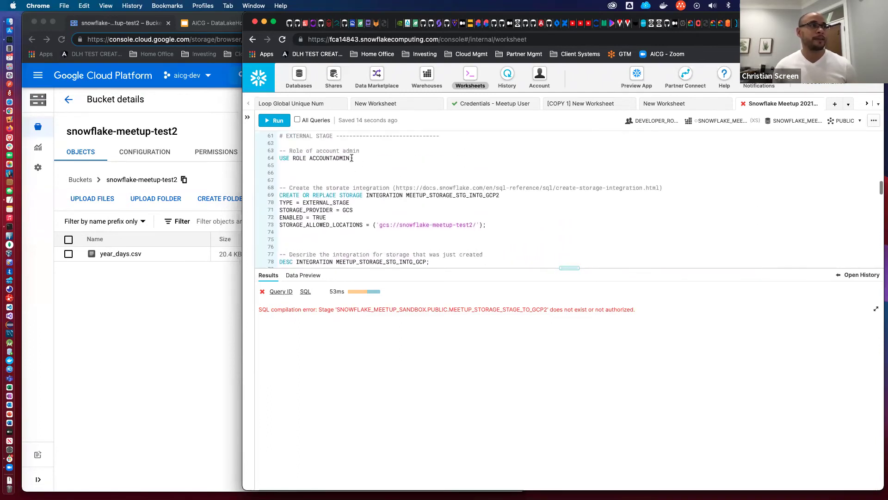
pyautogui.click(274, 120)
pyautogui.scroll(-2, 355, 199)
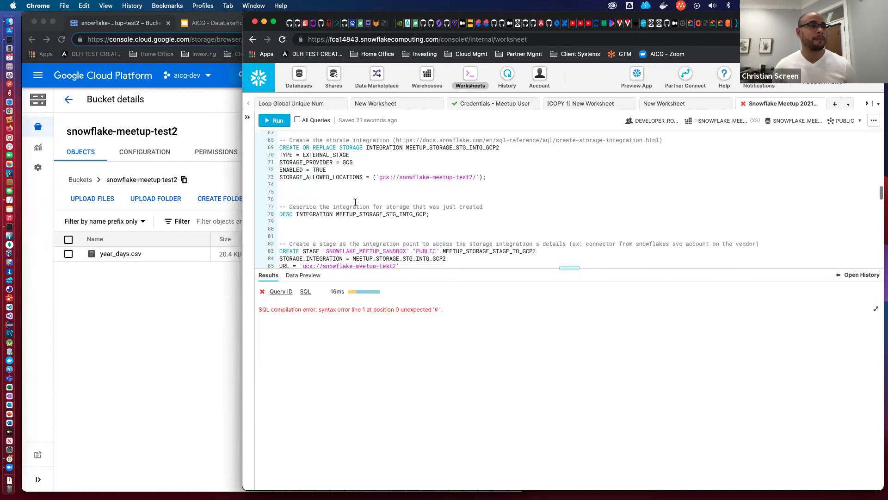
pyautogui.scroll(3, 294, 152)
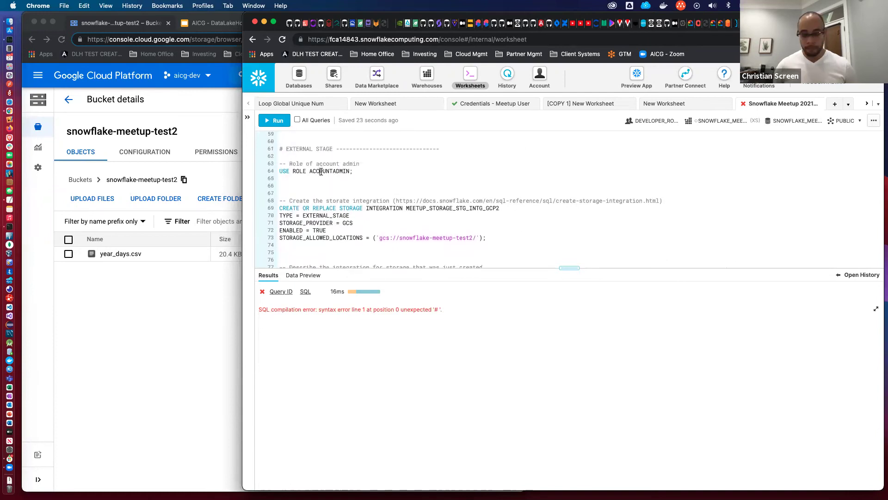
pyautogui.press('super+Return')
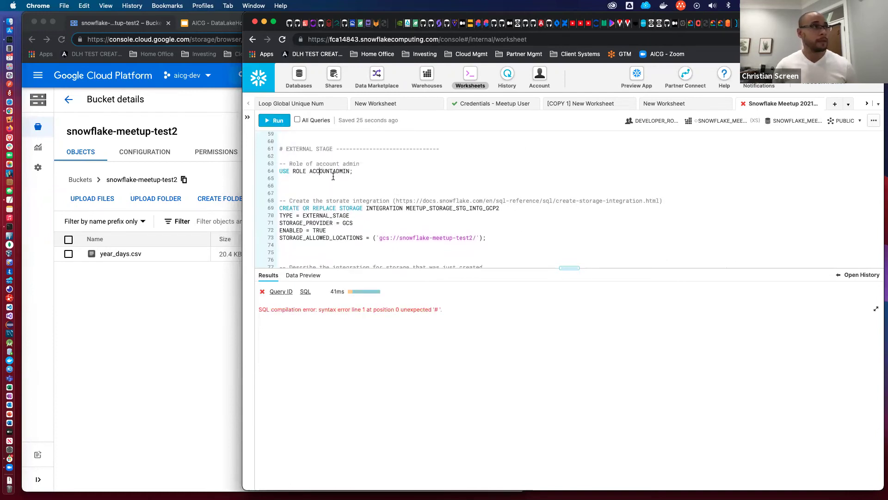
# Step: Run the USE ROLE DEVELOPER_ROLE and USE SCHEMA PUBLIC statements together from the basic table setup section
pyautogui.scroll(10, 382, 186)
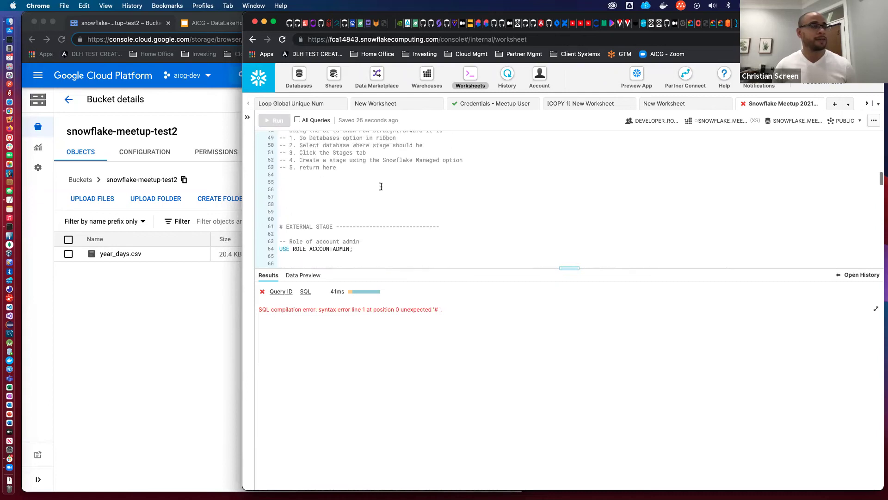
pyautogui.scroll(4, 382, 186)
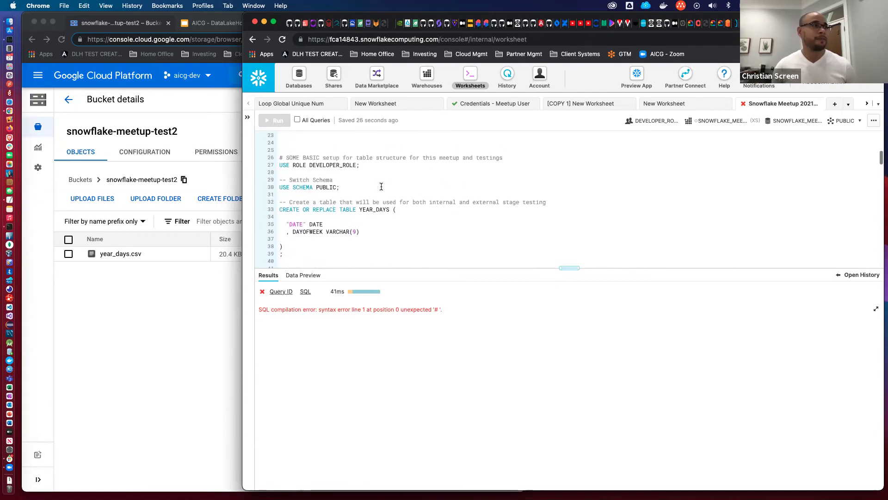
pyautogui.moveTo(354, 230); pyautogui.dragTo(280, 202)
pyautogui.press('super+Return')
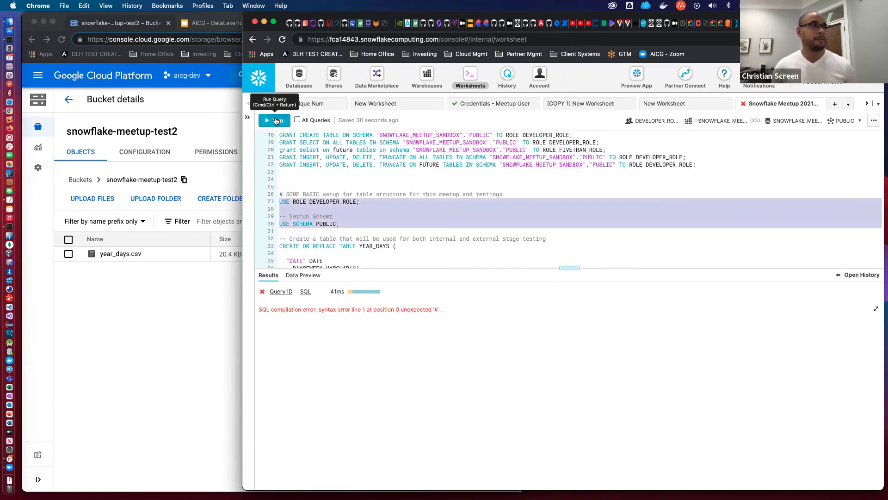
# Step: Run the statements that set the database to SNOWFLAKE_MEETUP_SANDBOX and the warehouse to SNOWFLAKE_MEETUP_WAREHOUSE
pyautogui.scroll(3, 354, 197)
pyautogui.scroll(3, 353, 197)
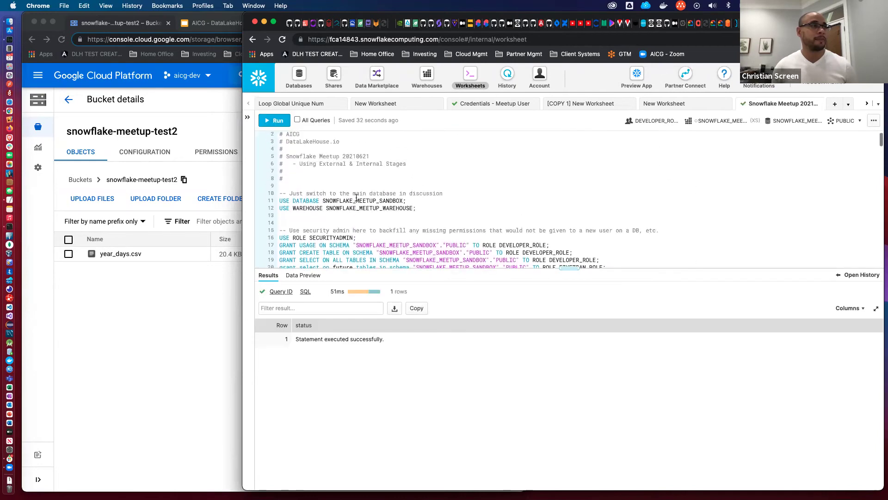
pyautogui.moveTo(416, 210); pyautogui.dragTo(279, 204)
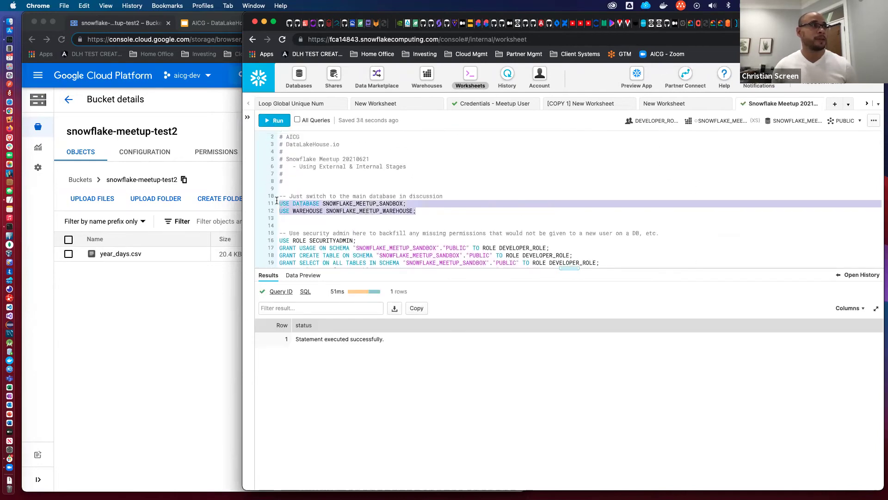
pyautogui.click(275, 121)
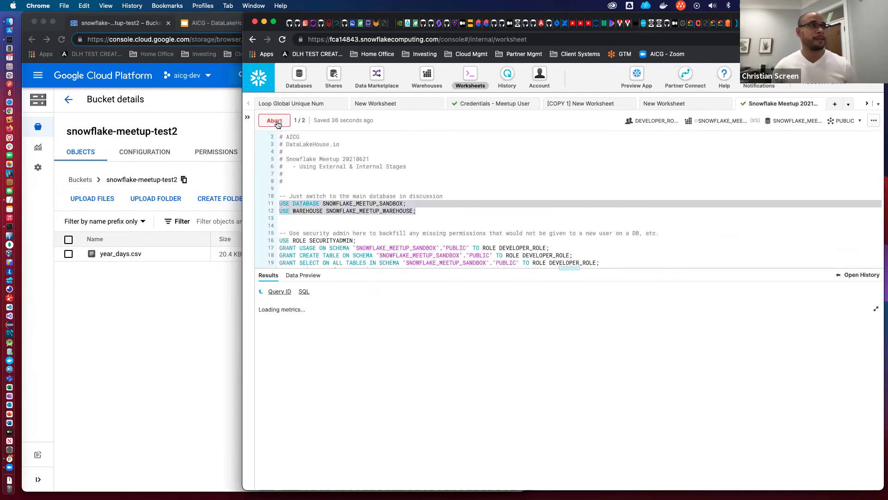
pyautogui.click(343, 158)
# Step: Try to list the files in MEETUP_STORAGE_STAGE_TO_GCP2 as DEVELOPER_ROLE, checking the stage name against its CREATE STAGE statement
pyautogui.scroll(-10, 345, 159)
pyautogui.scroll(-8, 346, 159)
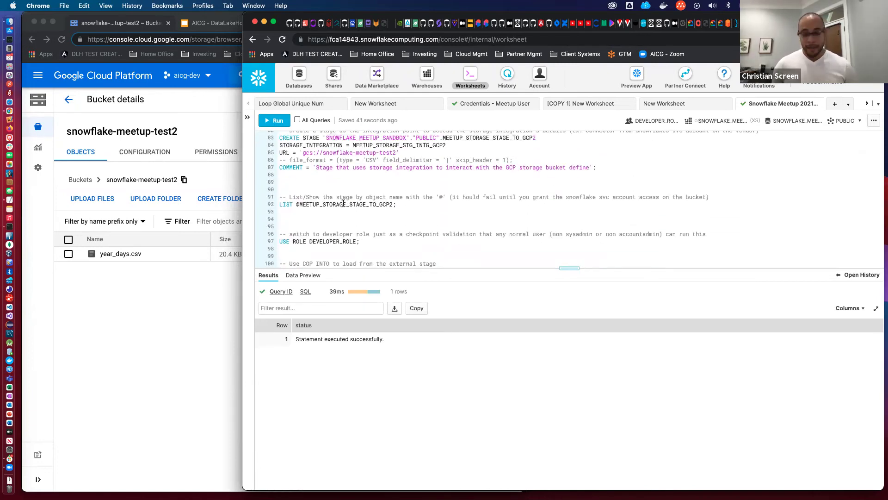
pyautogui.click(343, 204)
pyautogui.press('super+Return')
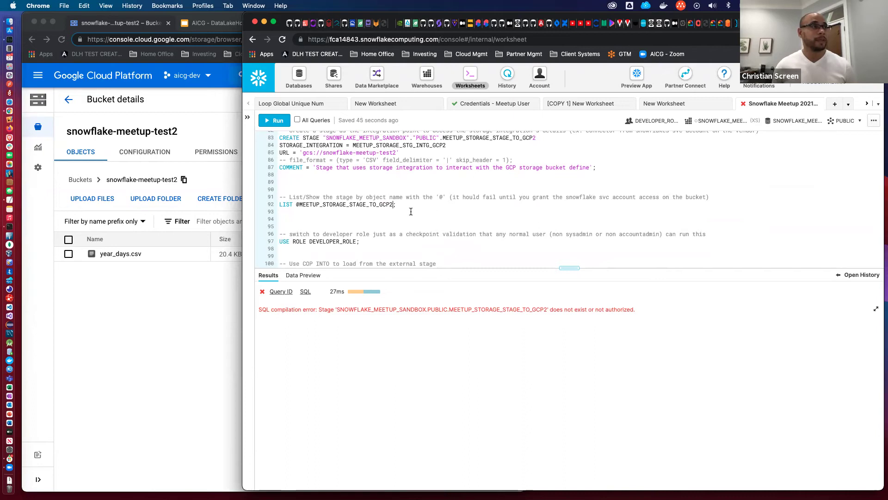
pyautogui.scroll(1, 417, 204)
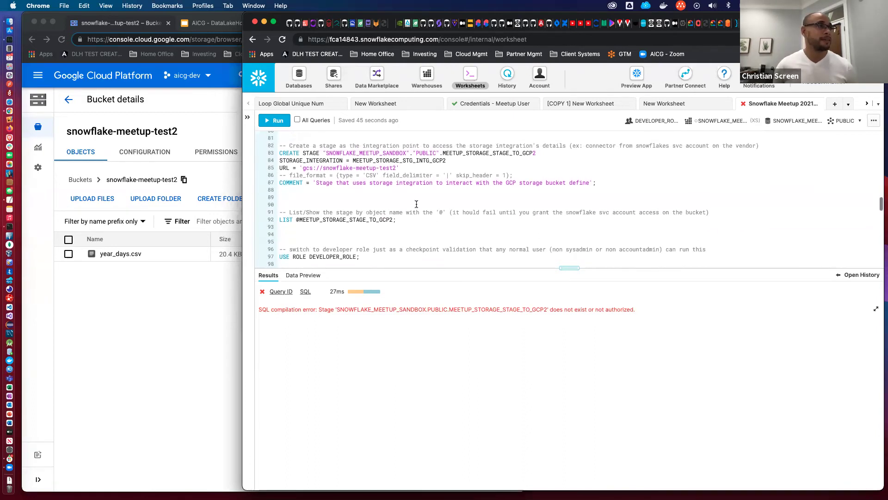
pyautogui.doubleClick(512, 153)
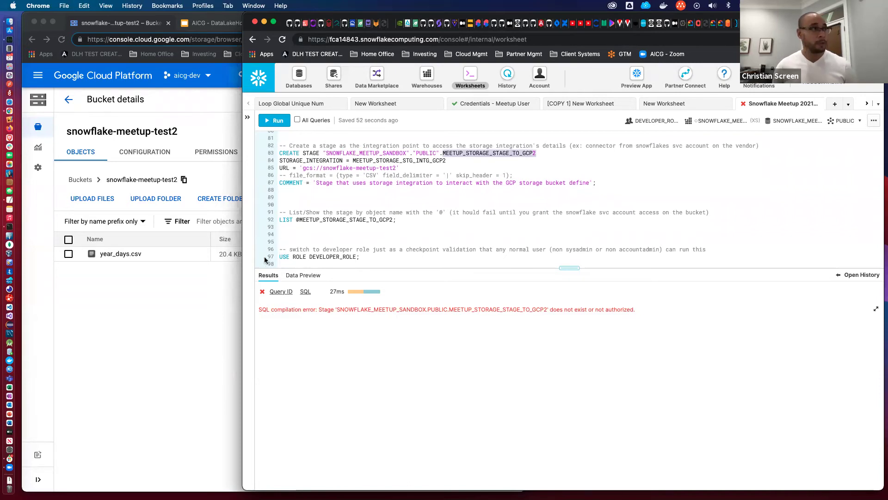
pyautogui.click(323, 219)
pyautogui.press('super+Return')
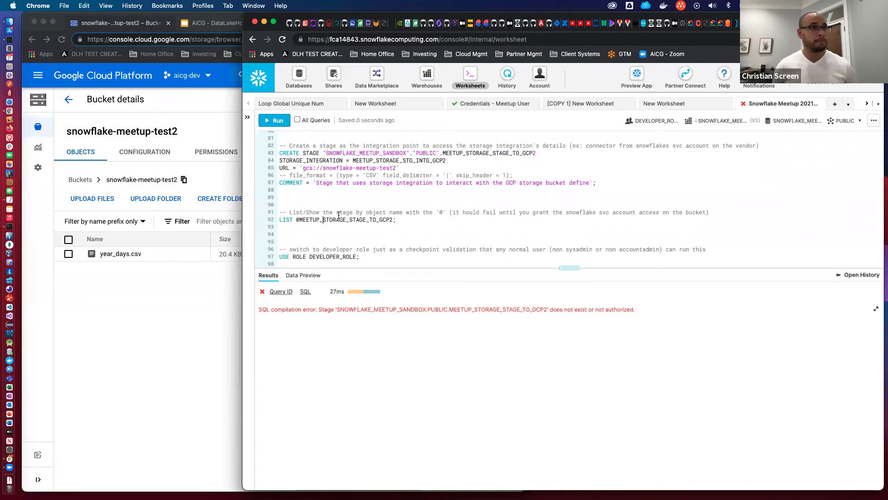
# Step: Switch the worksheet to ACCOUNTADMIN and run the grant of usage on stage MEETUP_STORAGE_STAGE_TO_GCP to DEVELOPER_ROLE
pyautogui.scroll(-5, 340, 217)
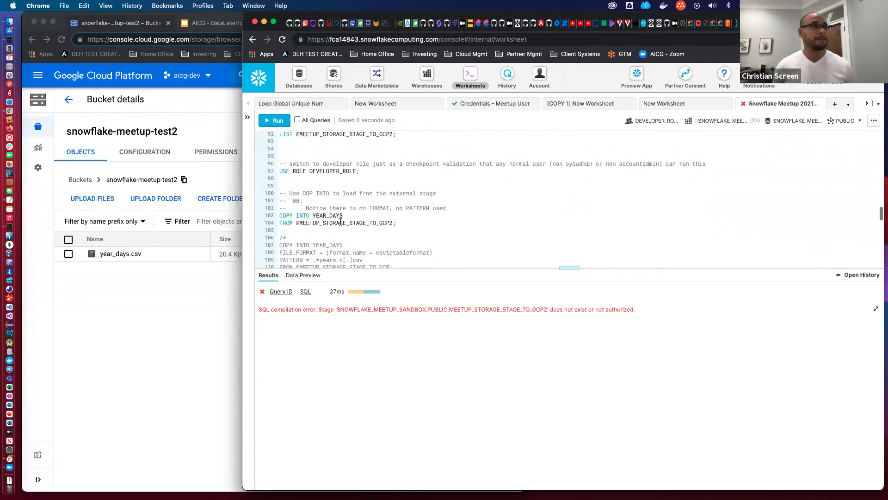
pyautogui.scroll(-4, 349, 219)
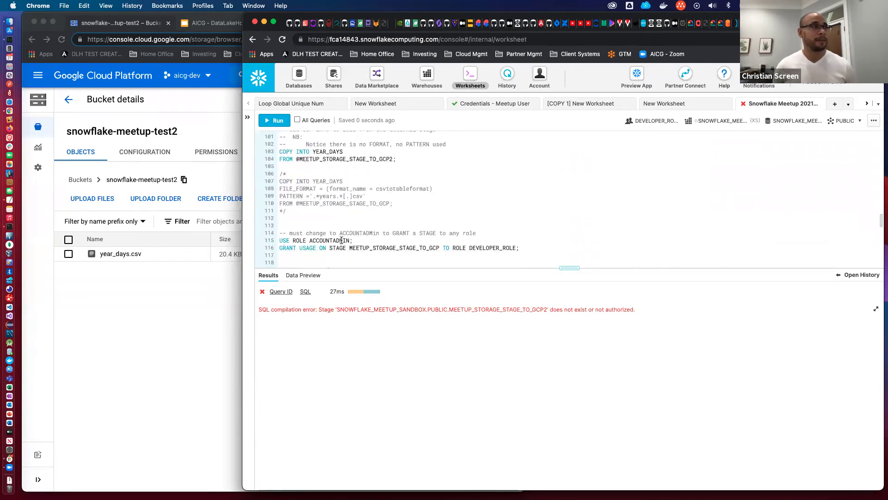
pyautogui.moveTo(353, 241); pyautogui.dragTo(279, 241)
pyautogui.click(279, 122)
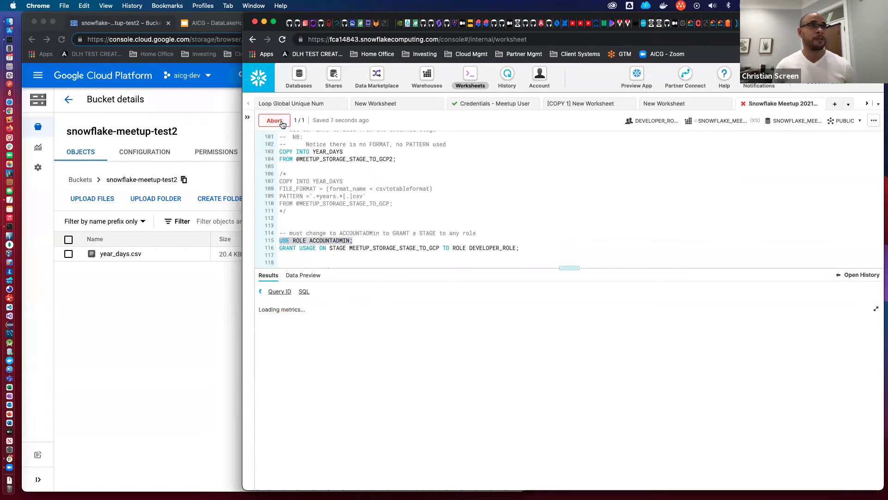
pyautogui.click(393, 249)
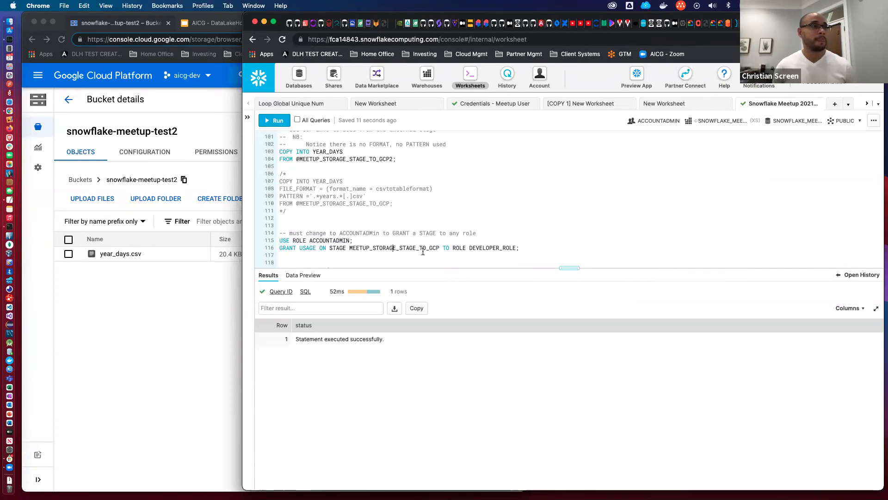
pyautogui.press('super+Return')
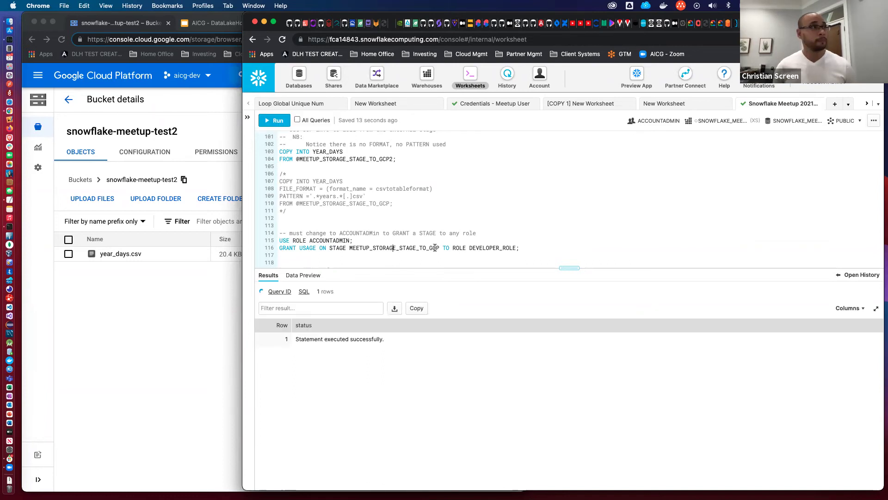
# Step: Run the COPY INTO statement that loads YEAR_DAYS from the external stage MEETUP_STORAGE_STAGE_TO_GCP2
pyautogui.scroll(5, 411, 206)
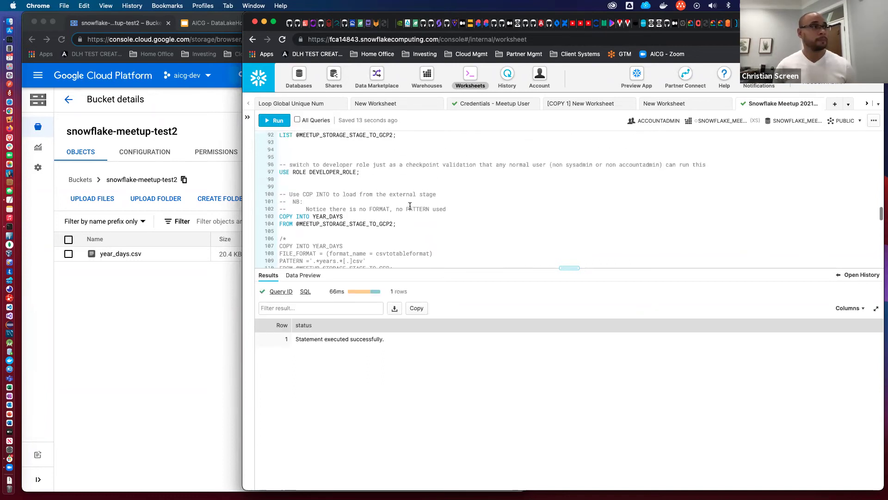
pyautogui.click(320, 217)
pyautogui.press('super+Return')
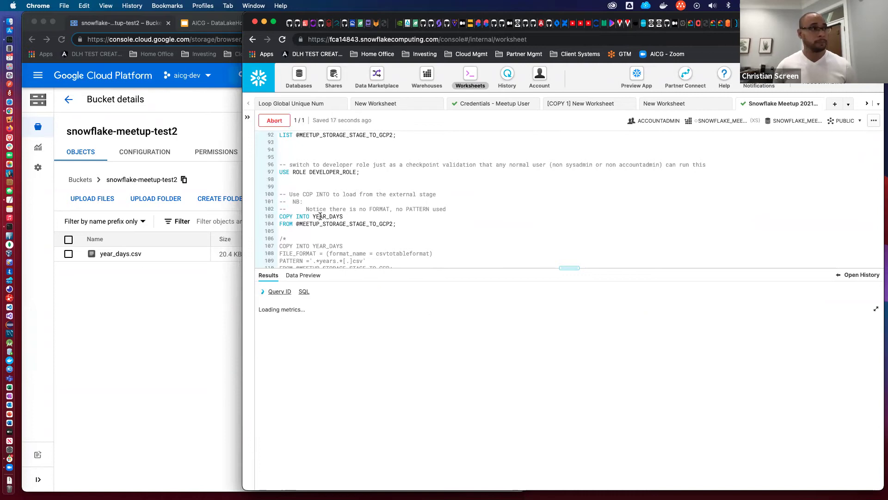
pyautogui.scroll(-4, 407, 261)
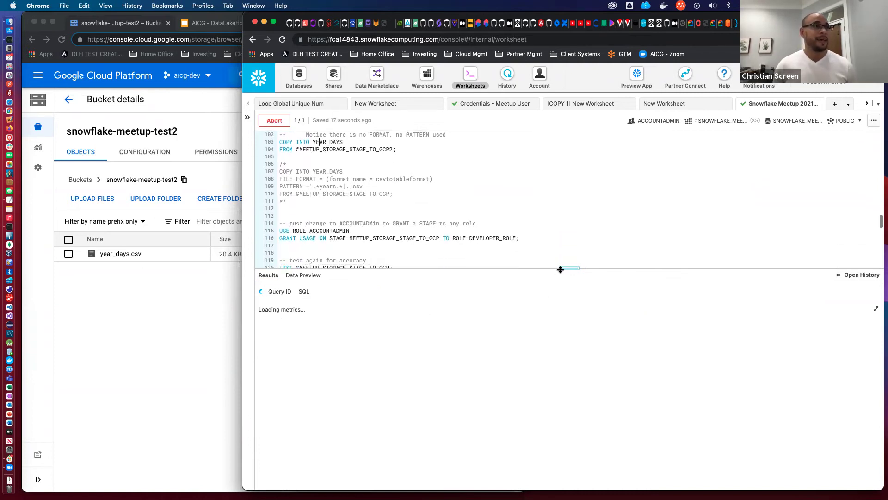
pyautogui.scroll(1, 457, 226)
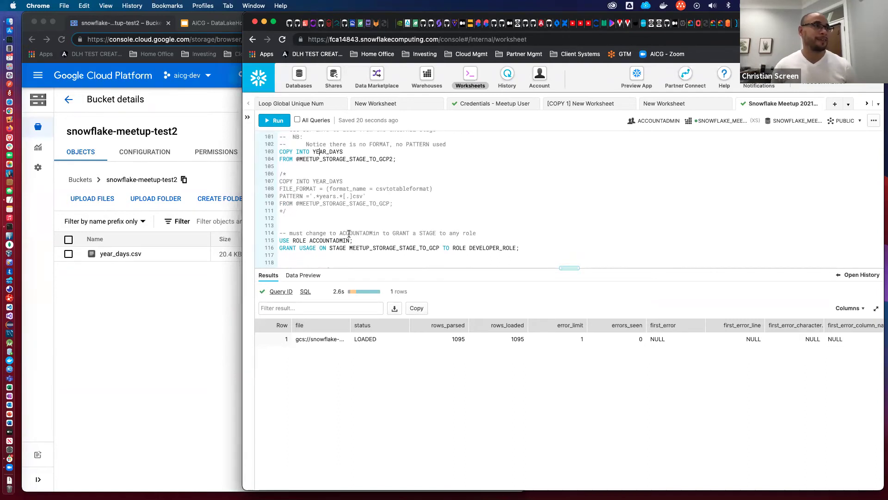
# Step: Change the stage in the GRANT USAGE statement to MEETUP_STORAGE_STAGE_TO_GCP2 and run it together with USE ROLE ACCOUNTADMIN
pyautogui.moveTo(479, 233); pyautogui.dragTo(290, 234)
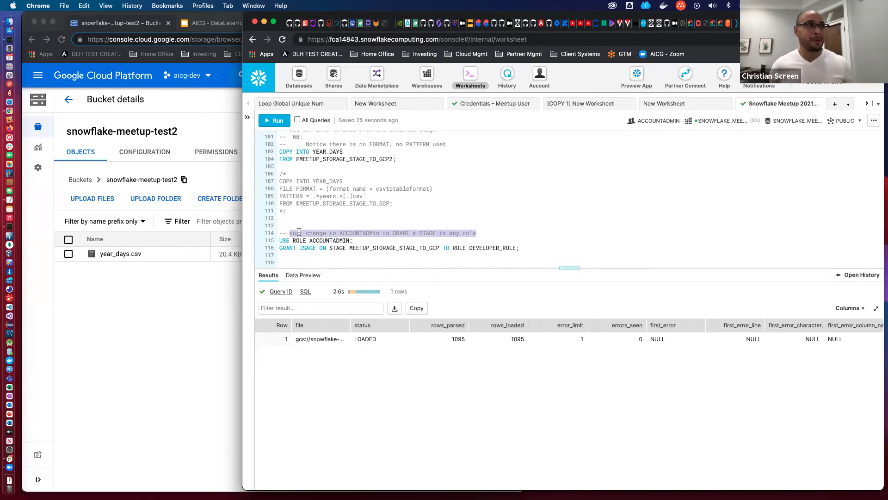
pyautogui.moveTo(354, 241); pyautogui.dragTo(283, 243)
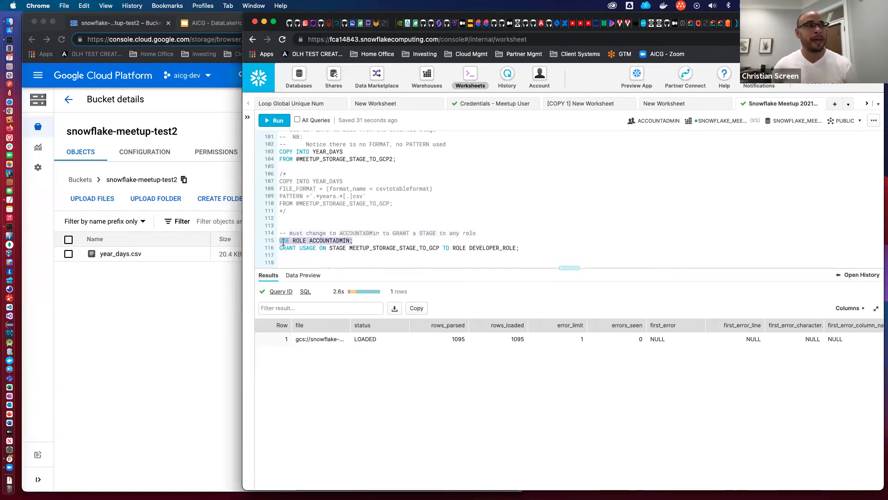
pyautogui.click(316, 250)
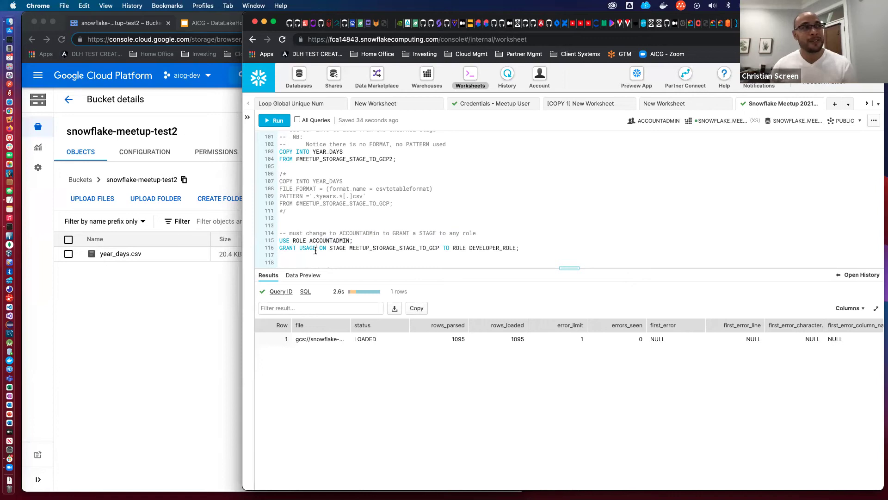
pyautogui.doubleClick(431, 248)
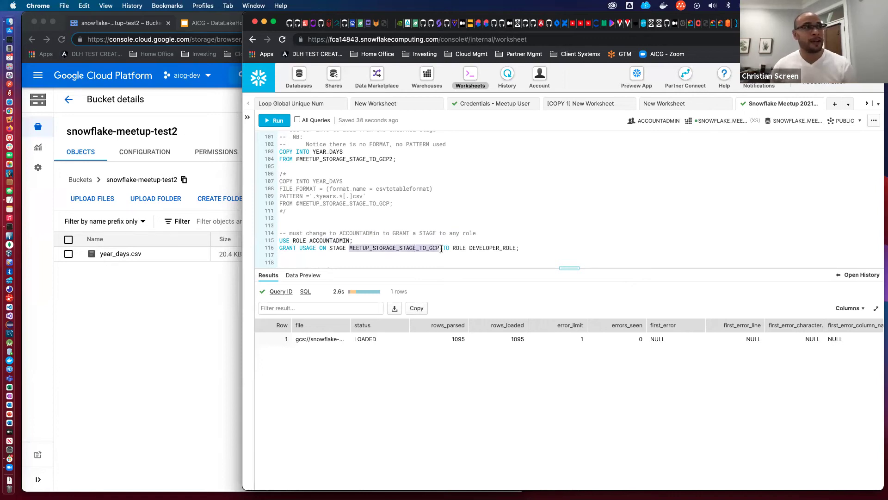
pyautogui.doubleClick(475, 248)
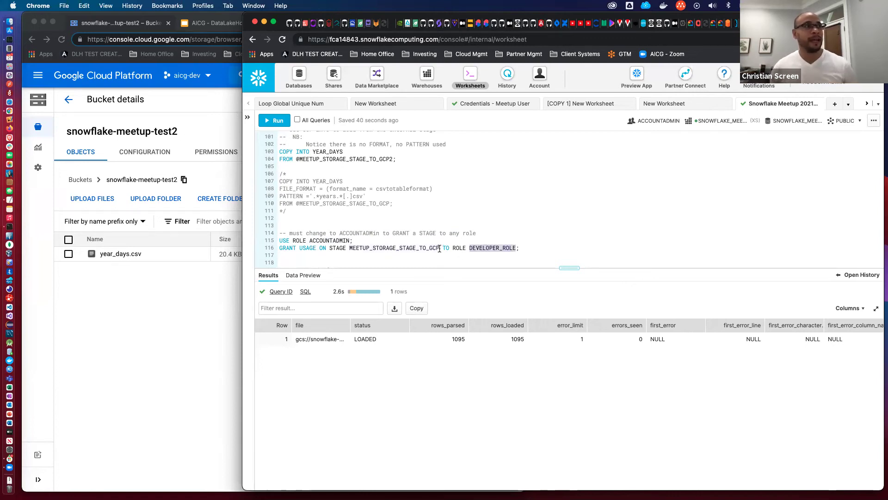
pyautogui.click(440, 248)
pyautogui.write('2')
pyautogui.moveTo(537, 257); pyautogui.dragTo(273, 242)
pyautogui.click(275, 120)
# Step: Rerun the COPY INTO YEAR_DAYS statement from MEETUP_STORAGE_STAGE_TO_GCP2 and select its target table name
pyautogui.click(322, 159)
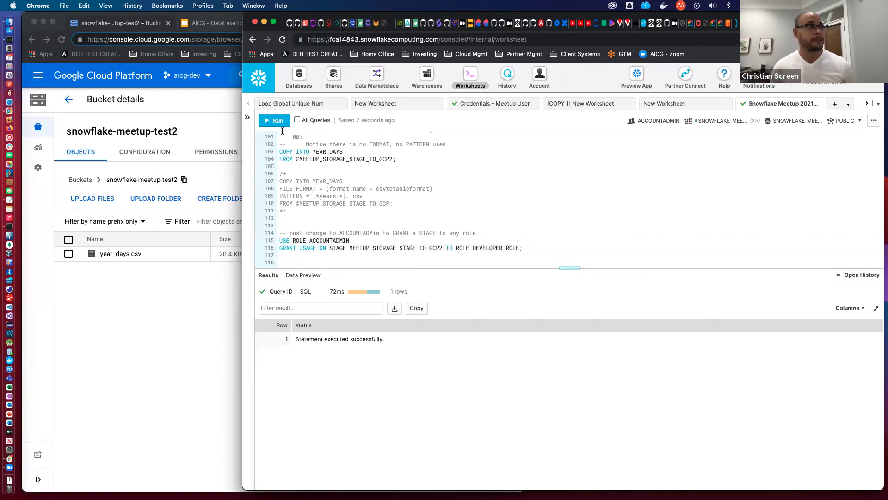
pyautogui.click(279, 124)
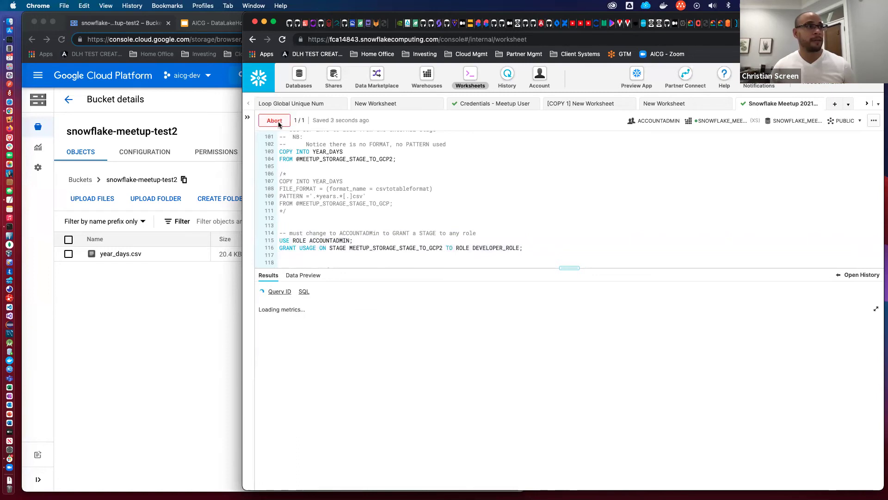
pyautogui.scroll(3, 406, 182)
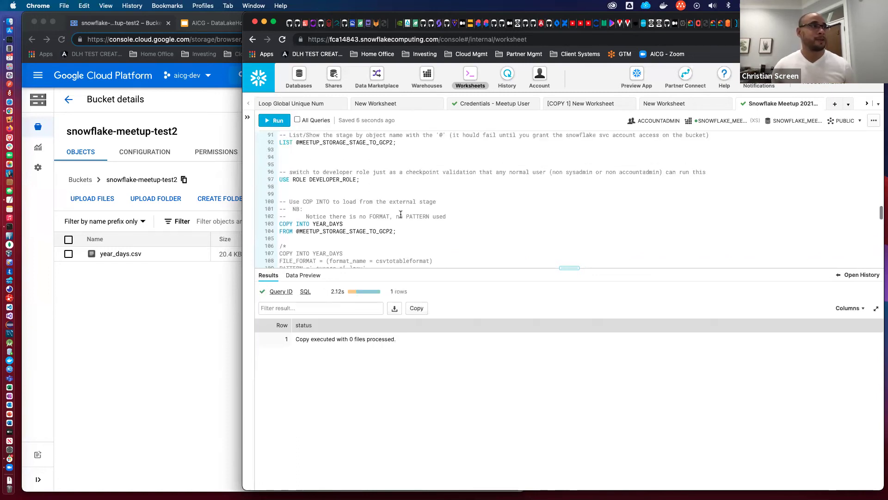
pyautogui.doubleClick(334, 223)
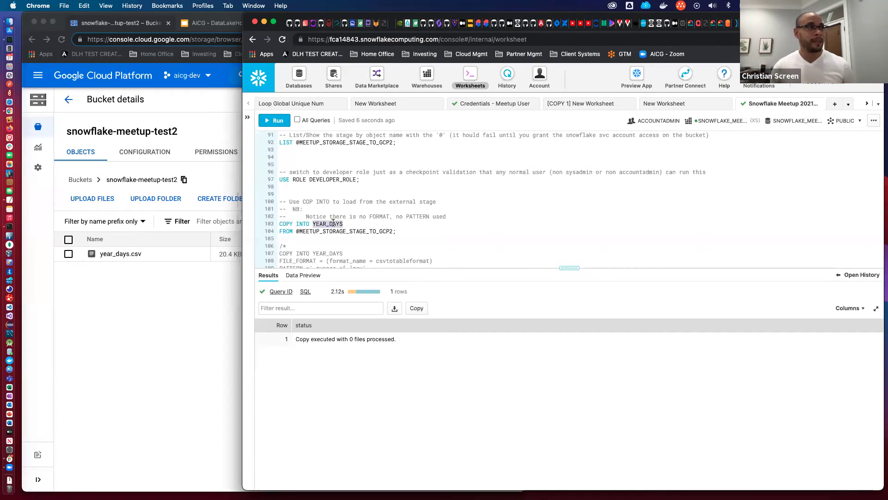
# Step: Add the statement TRUNCATE TABLE YEAR_DAYS; below the COPY INTO statement and run it
pyautogui.click(441, 233)
pyautogui.press('Return')
pyautogui.press('Return')
pyautogui.write('TRUNCATE YEAR_DAYS;')
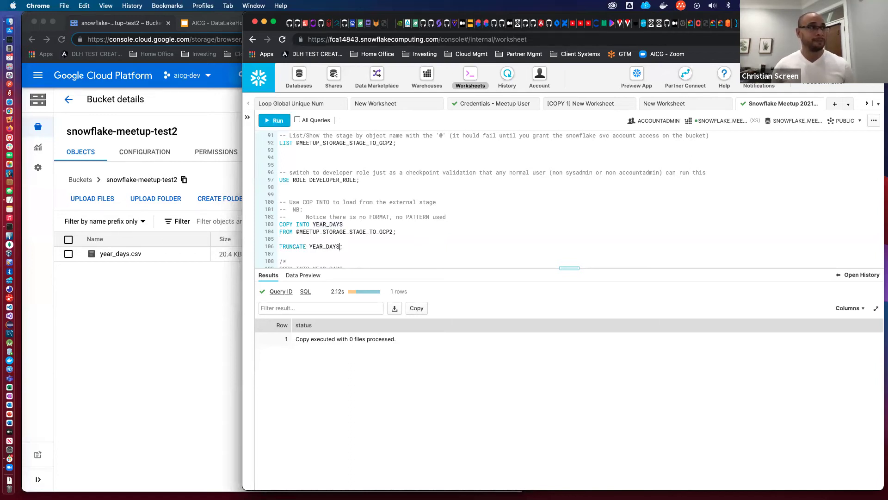
pyautogui.click(308, 246)
pyautogui.write('TABLE')
pyautogui.press('super+Return')
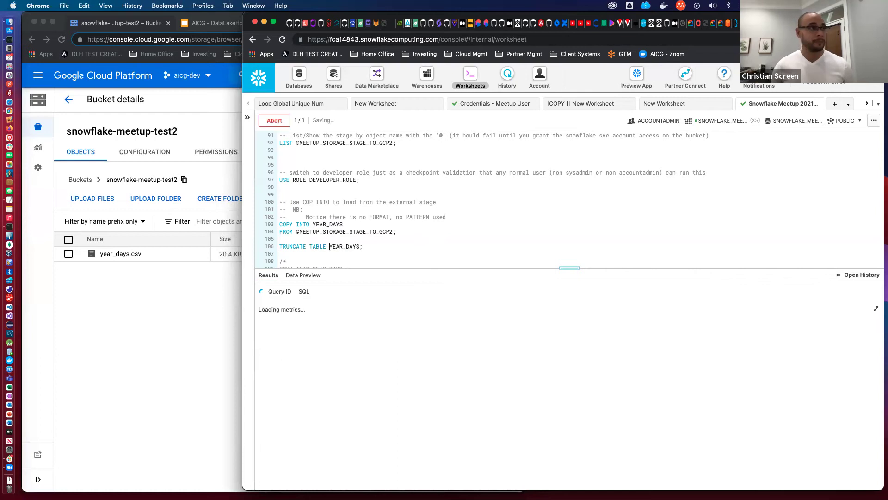
# Step: Reload the emptied YEAR_DAYS table by running COPY INTO from MEETUP_STORAGE_STAGE_TO_GCP2
pyautogui.scroll(-1, 330, 209)
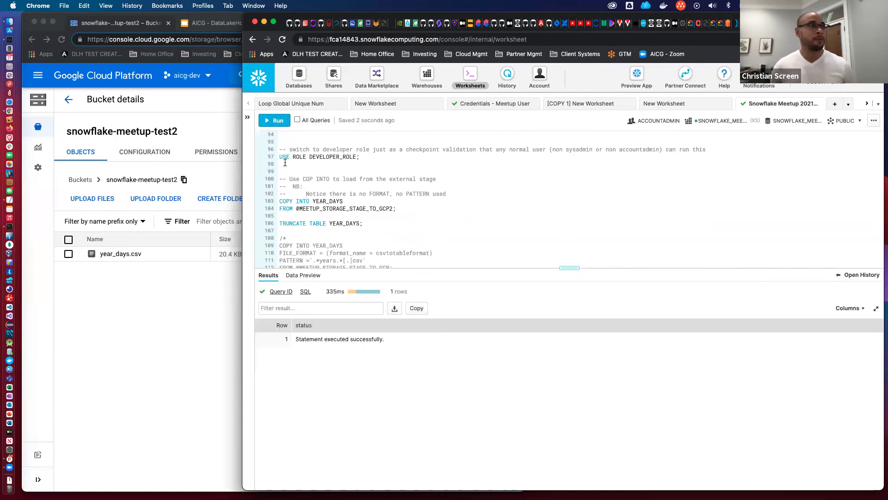
pyautogui.click(278, 123)
# Step: Review the FILE_FORMAT, PATTERN and FROM lines of the commented-out COPY INTO statement and compare them with the file in the storage bucket
pyautogui.scroll(-3, 381, 203)
pyautogui.scroll(-1, 381, 203)
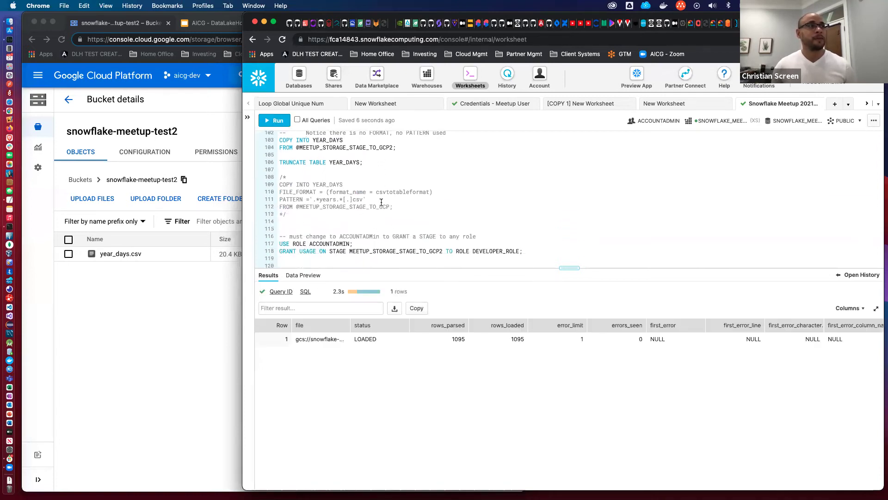
pyautogui.moveTo(393, 206); pyautogui.dragTo(277, 205)
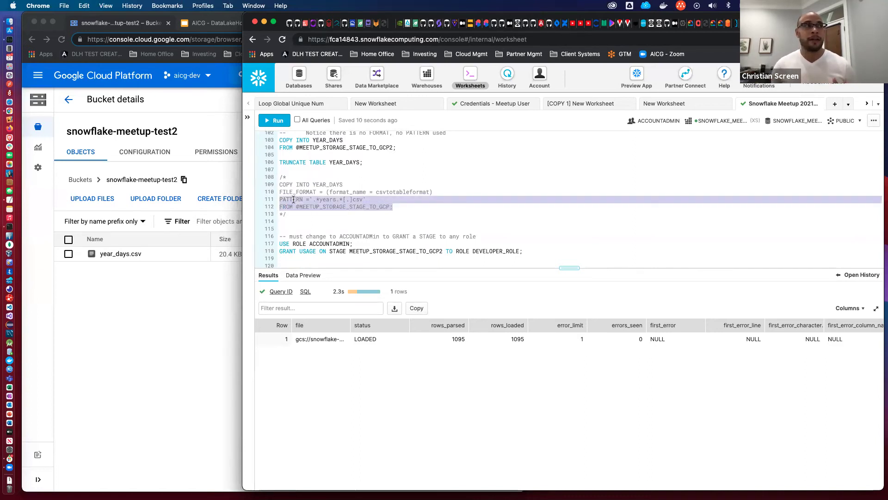
pyautogui.moveTo(366, 199); pyautogui.dragTo(255, 192)
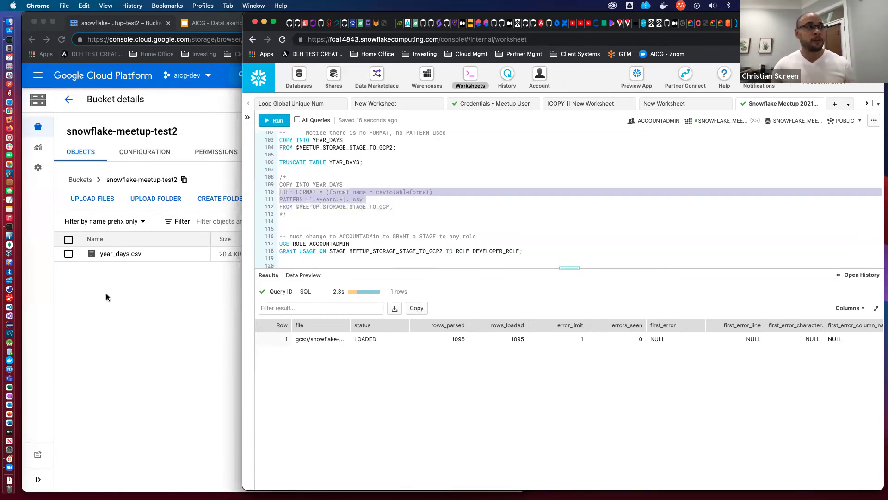
pyautogui.click(128, 271)
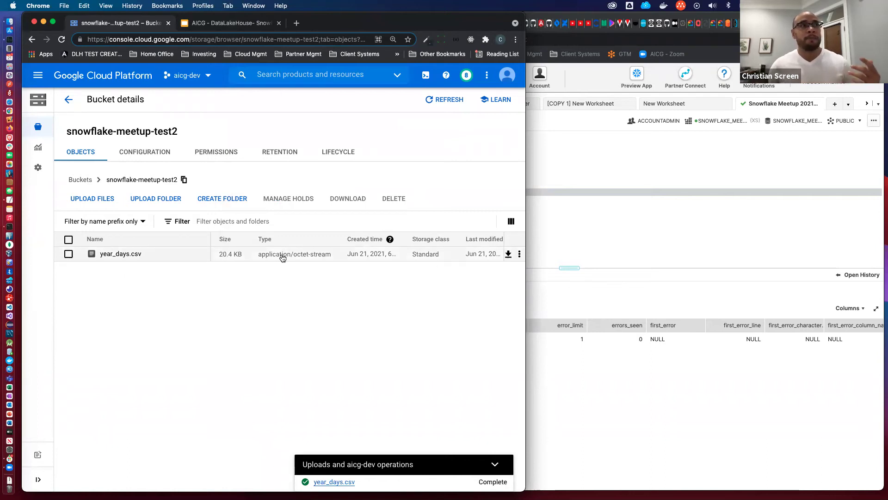
pyautogui.click(576, 209)
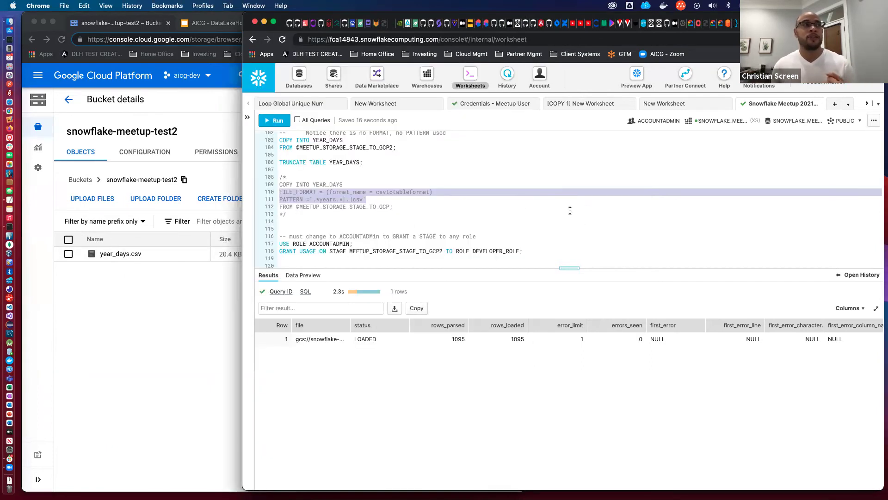
pyautogui.click(398, 209)
# Step: Change the stage in the LIST statement under "test again for accuracy" to MEETUP_STORAGE_STAGE_TO_GCP2
pyautogui.scroll(-2, 399, 221)
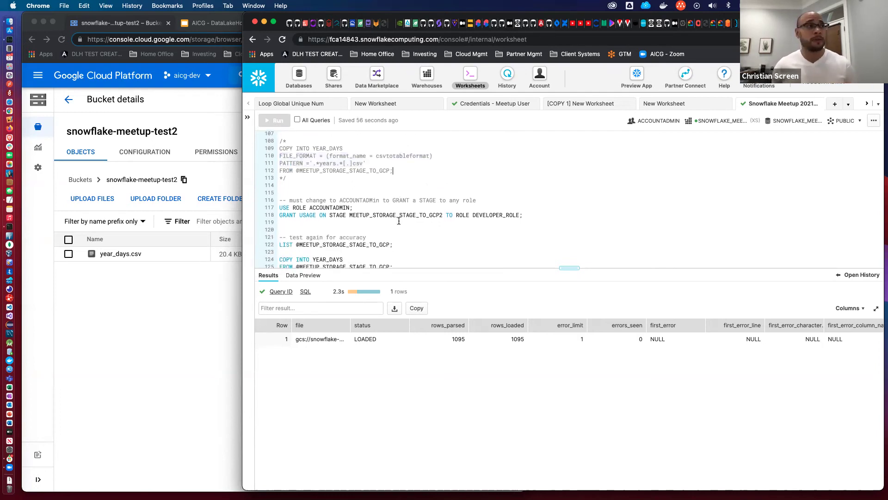
pyautogui.scroll(-2, 399, 221)
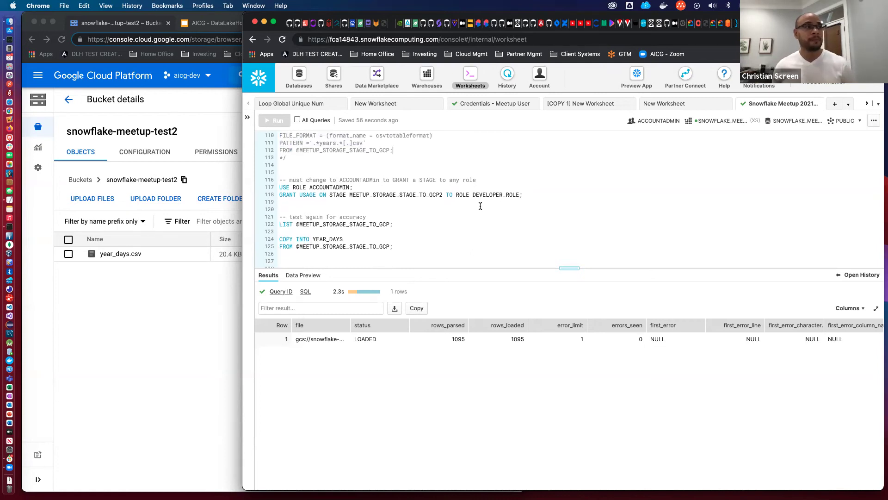
pyautogui.click(389, 217)
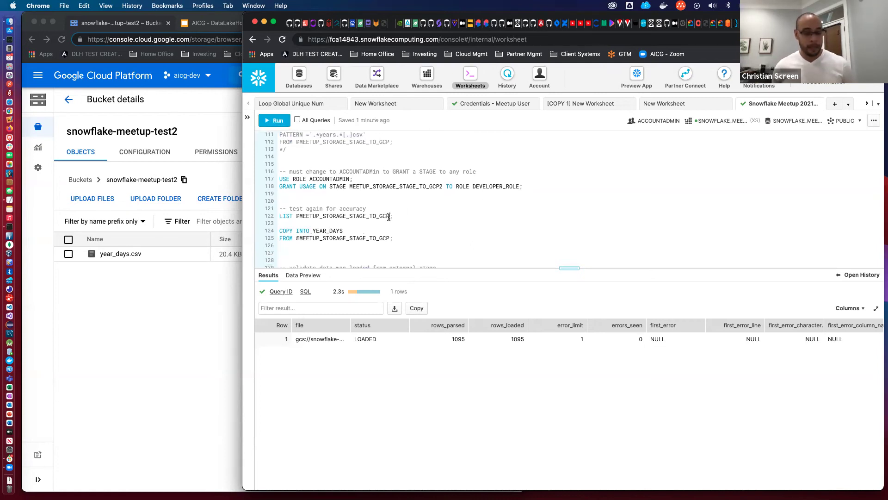
pyautogui.write('2')
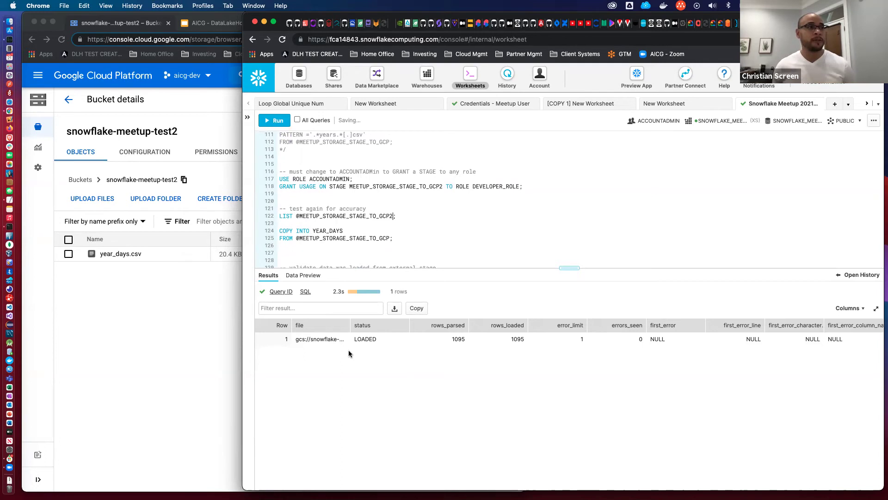
# Step: Widen the file column of the load results, then rerun COPY INTO YEAR_DAYS from MEETUP_STORAGE_STAGE_TO_GCP2 and highlight its status message
pyautogui.moveTo(348, 329); pyautogui.dragTo(386, 328)
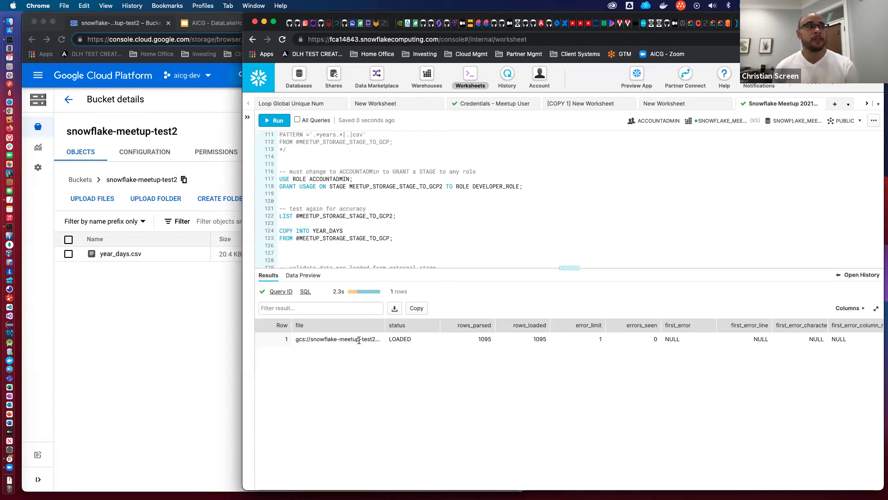
pyautogui.scroll(5, 396, 201)
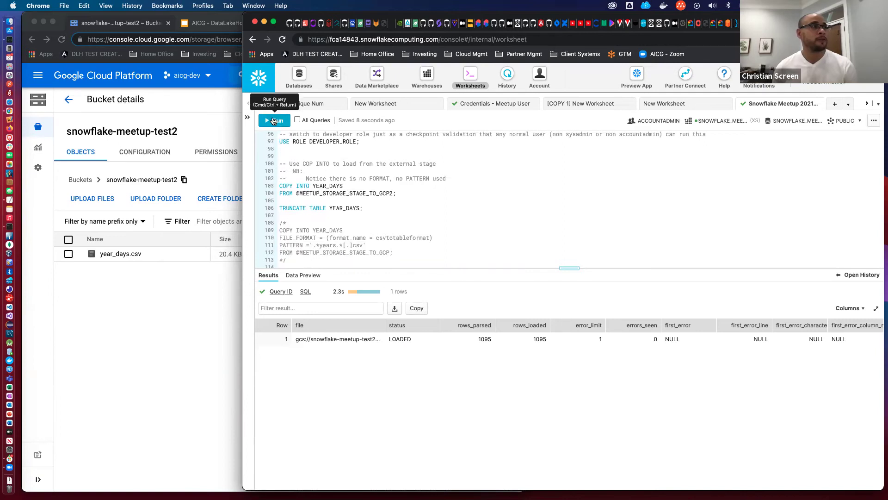
pyautogui.click(272, 122)
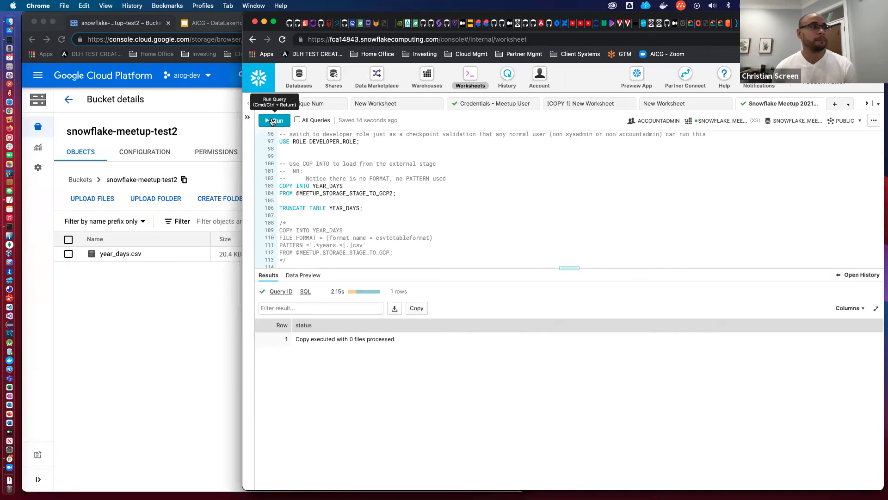
pyautogui.moveTo(398, 339); pyautogui.dragTo(297, 338)
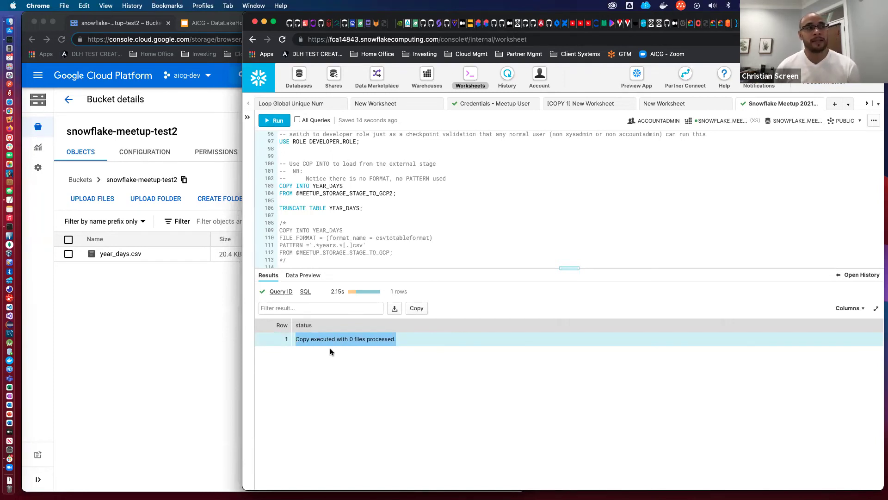
pyautogui.moveTo(367, 340); pyautogui.dragTo(351, 340)
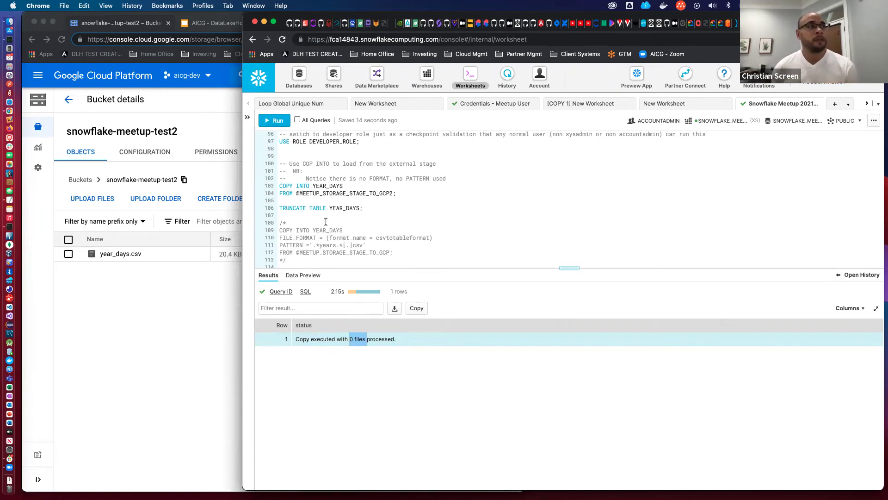
pyautogui.scroll(-2, 372, 223)
pyautogui.scroll(-2, 372, 222)
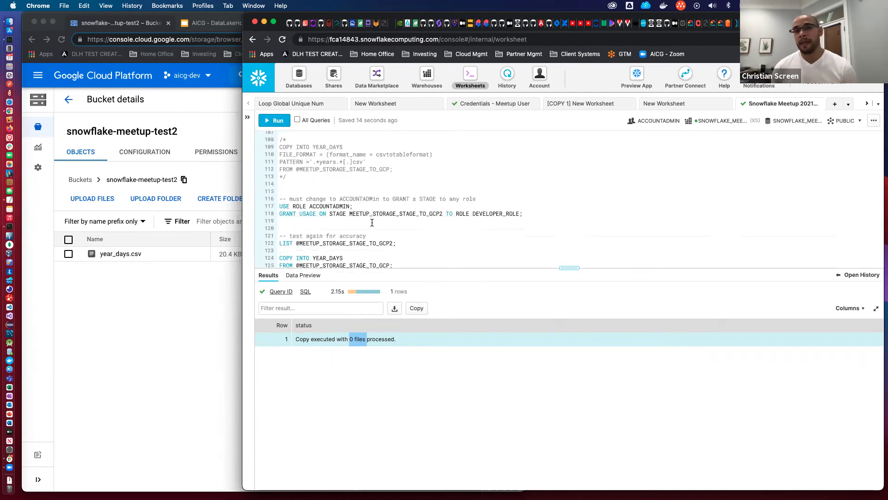
pyautogui.scroll(-1, 377, 231)
pyautogui.click(383, 224)
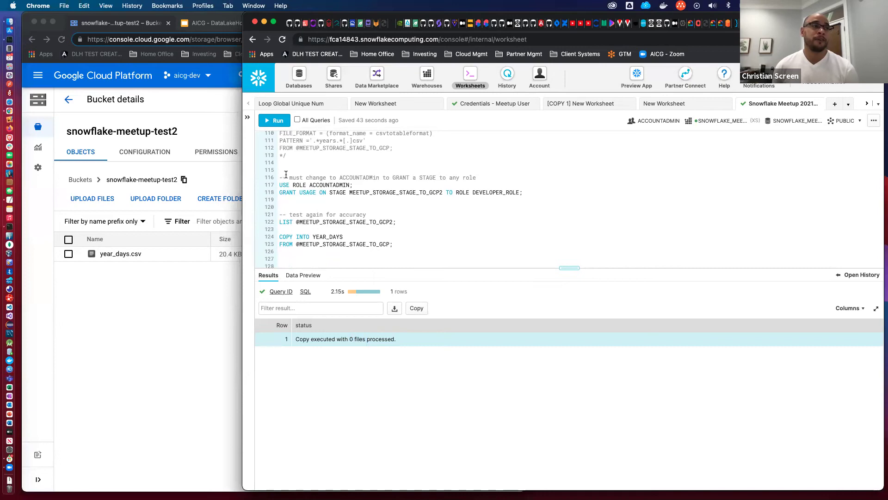
pyautogui.click(274, 120)
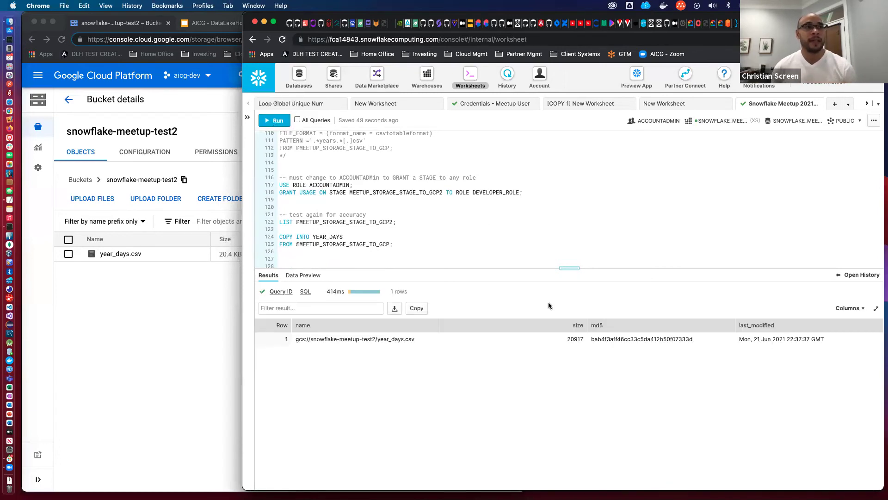
pyautogui.doubleClick(681, 339)
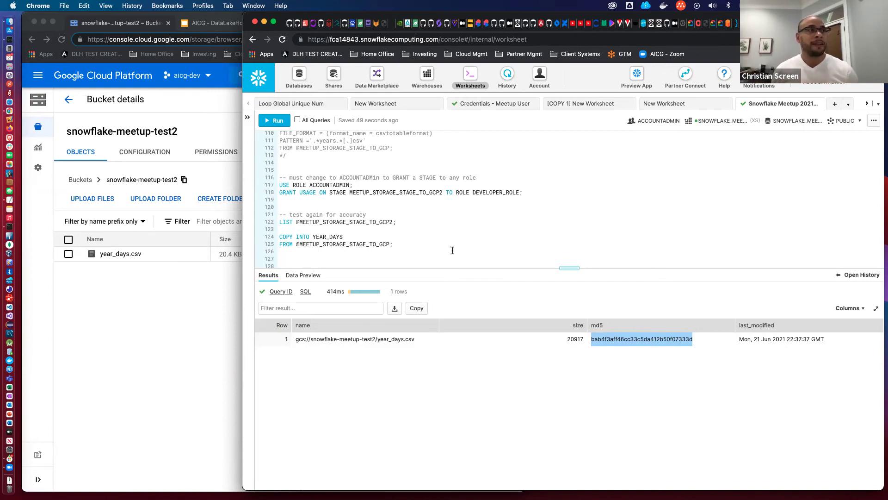
pyautogui.scroll(-1, 453, 250)
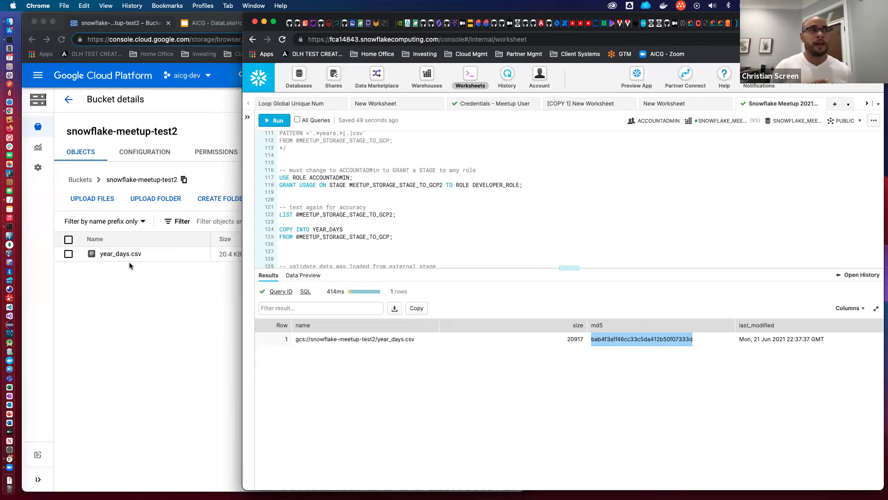
pyautogui.scroll(2, 370, 187)
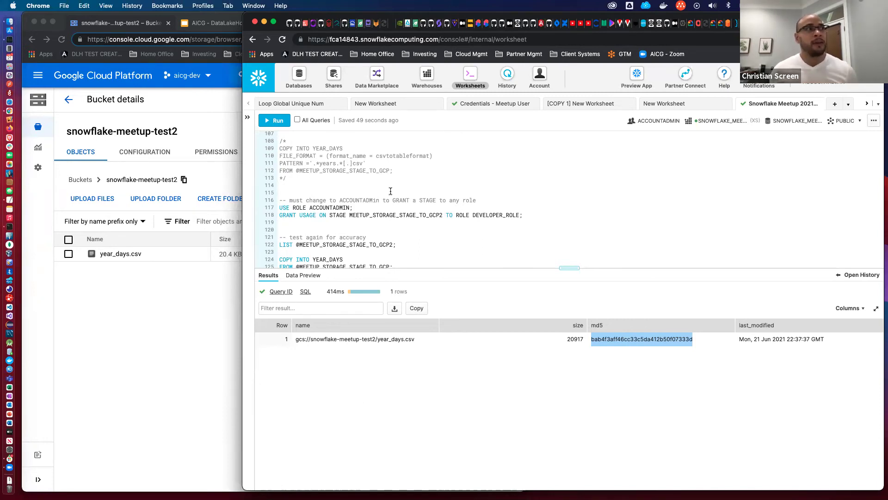
pyautogui.scroll(-2, 391, 191)
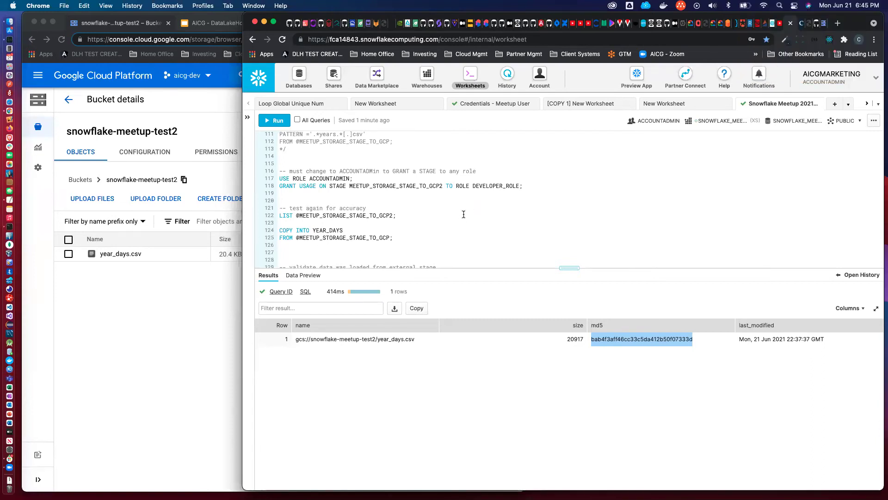
# Step: Enlarge the SQL editor area and change the stage in the COPY INTO statement below LIST to MEETUP_STORAGE_STAGE_TO_GCP2
pyautogui.scroll(-1, 463, 215)
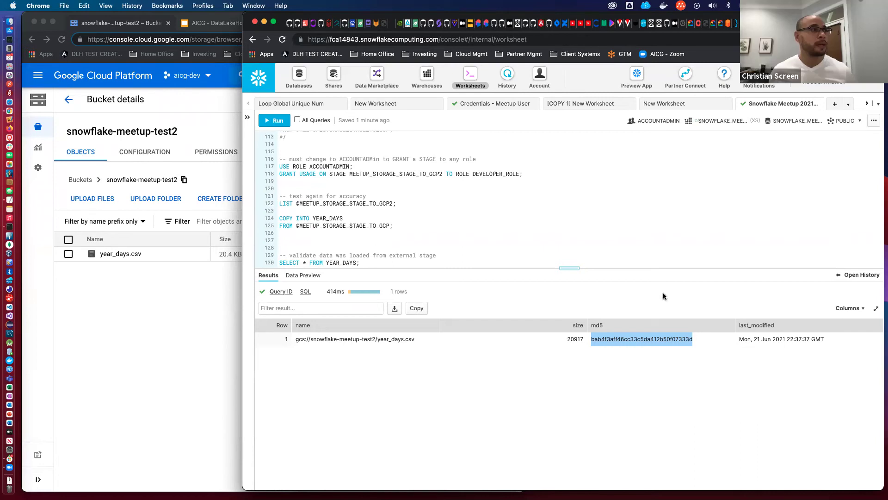
pyautogui.moveTo(576, 266); pyautogui.dragTo(568, 322)
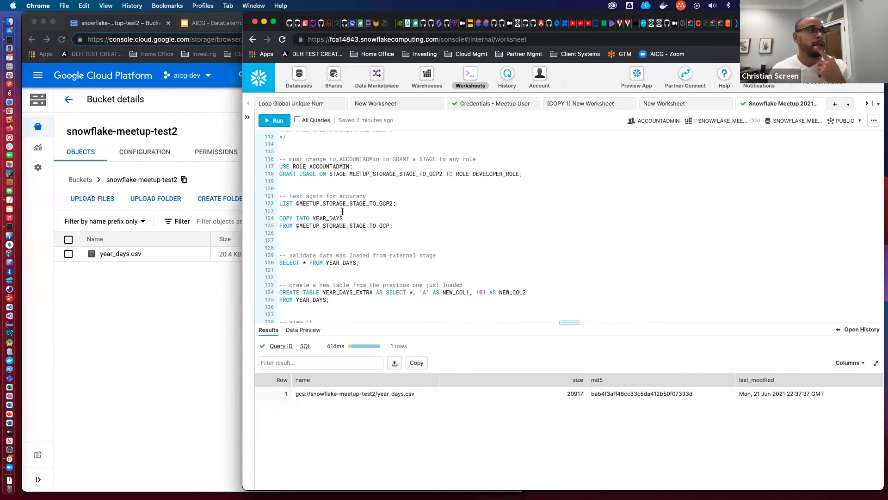
pyautogui.scroll(2, 343, 211)
pyautogui.scroll(-2, 342, 211)
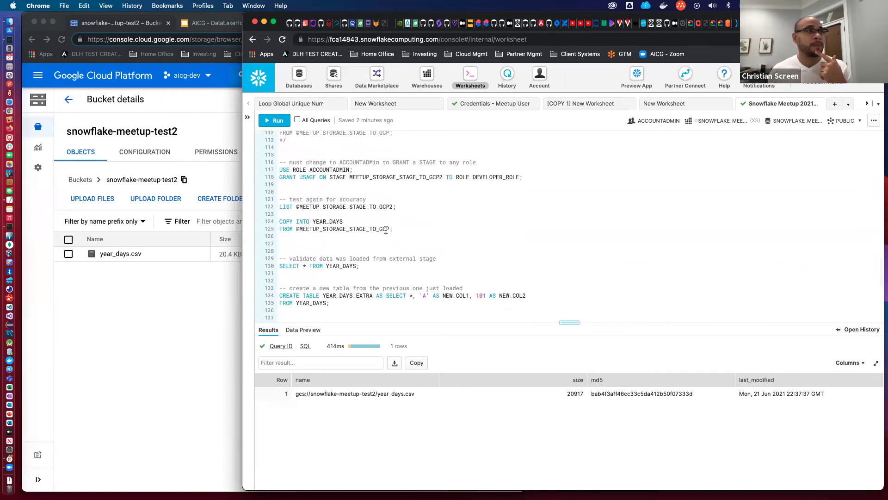
pyautogui.click(388, 229)
pyautogui.write('2')
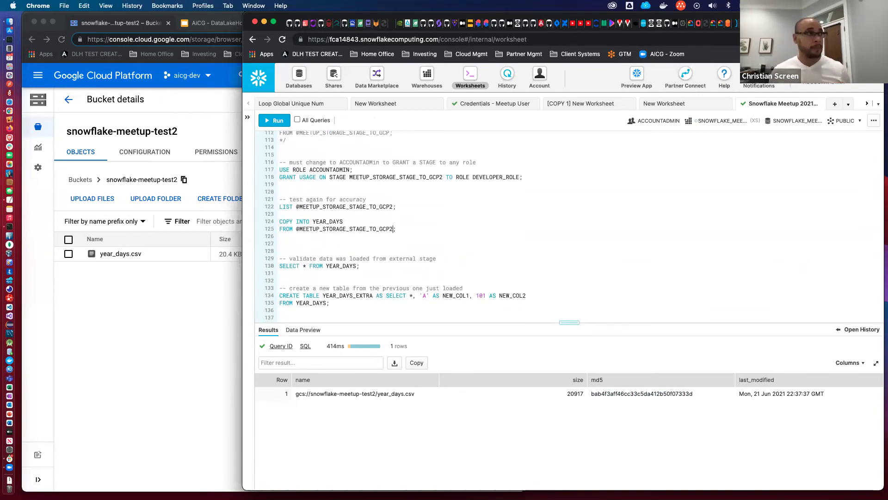
# Step: Run SELECT * FROM YEAR_DAYS to validate the data loaded from the external stage
pyautogui.scroll(-5, 400, 242)
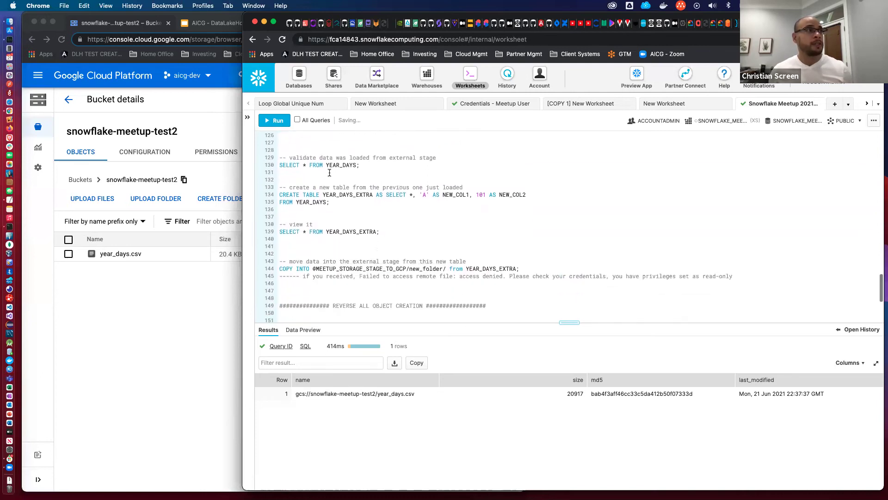
pyautogui.click(336, 165)
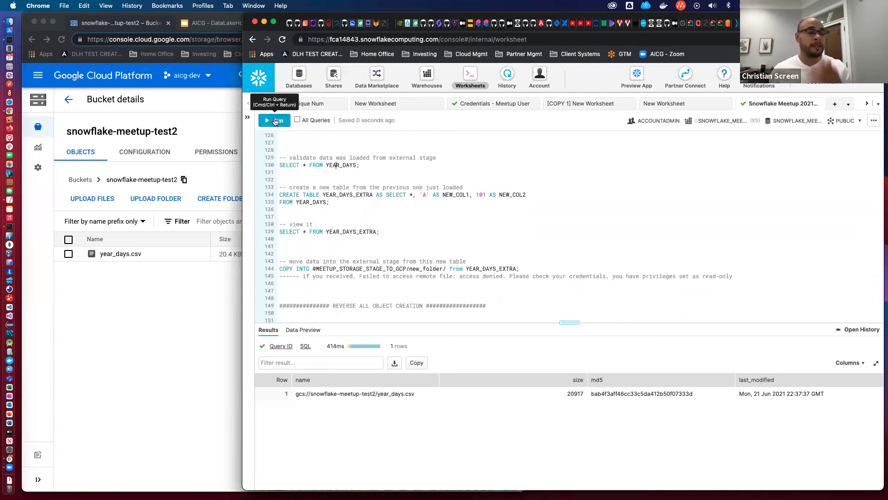
pyautogui.click(275, 120)
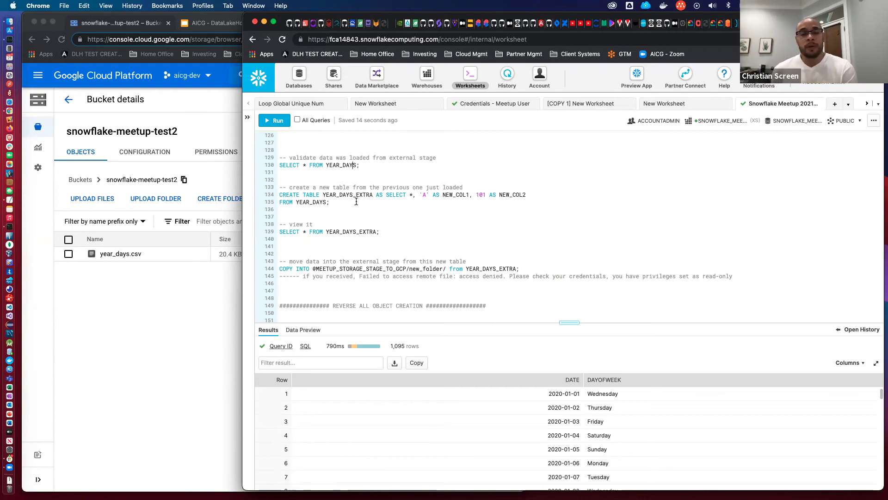
# Step: Examine the CREATE TABLE YEAR_DAYS_EXTRA statement that adds NEW_COL1 and NEW_COL2 to the YEAR_DAYS data
pyautogui.moveTo(356, 201); pyautogui.dragTo(282, 197)
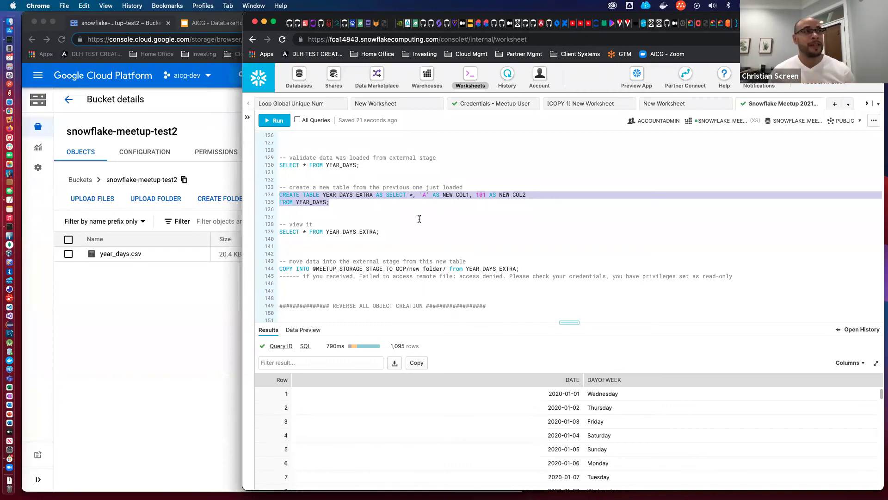
pyautogui.click(422, 205)
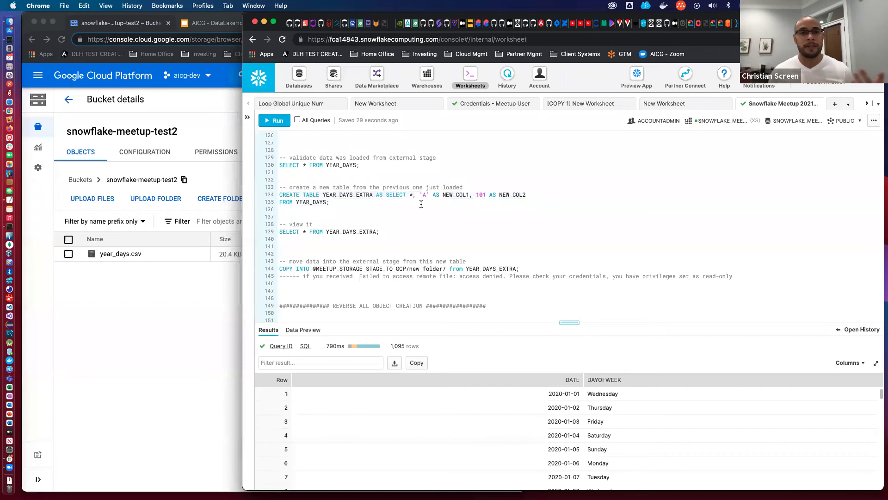
pyautogui.moveTo(355, 200); pyautogui.dragTo(280, 194)
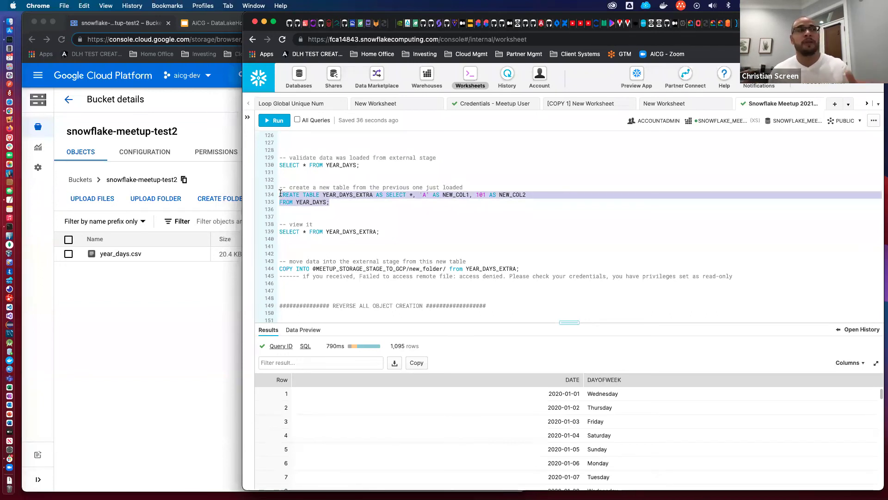
pyautogui.click(385, 193)
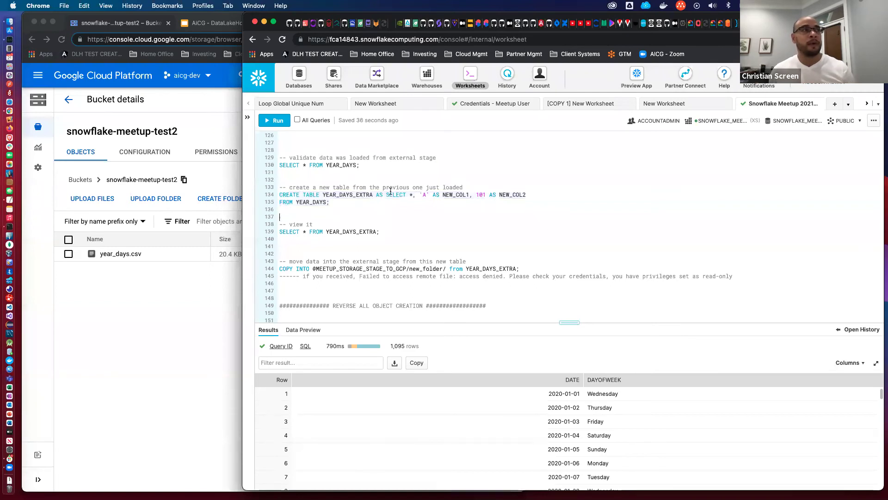
# Step: Try to run the CREATE TABLE YEAR_DAYS_EXTRA statement that adds NEW_COL1 and NEW_COL2 to the YEAR_DAYS data
pyautogui.press('super+Return')
pyautogui.moveTo(385, 194); pyautogui.dragTo(527, 194)
pyautogui.click(323, 197)
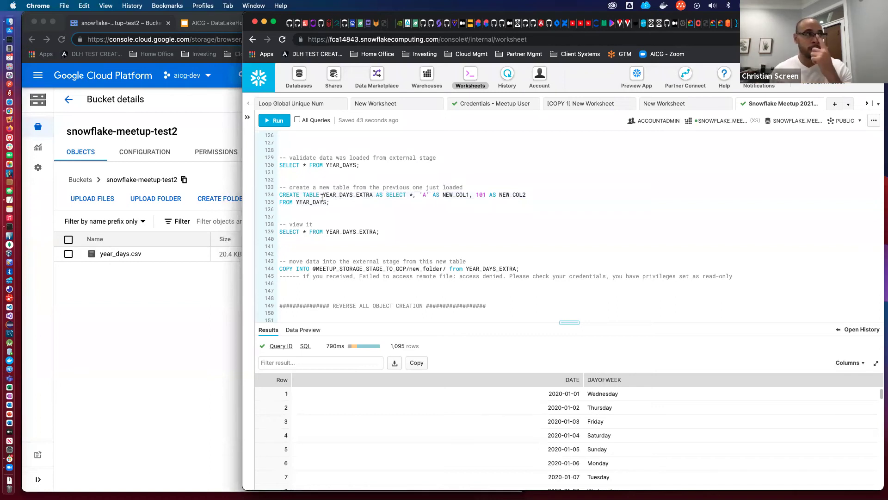
pyautogui.press('super+Return')
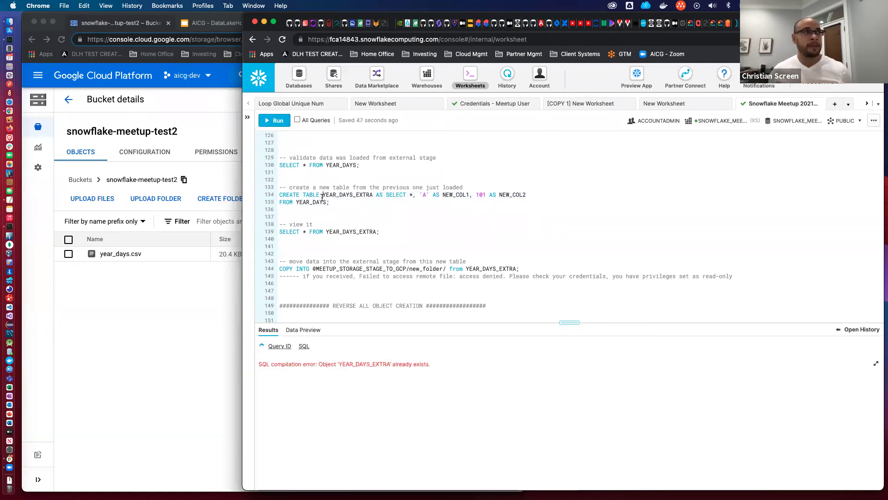
# Step: Rename the table in the CREATE TABLE statement to YEAR_DAYS_EXTRA2 and run the statement
pyautogui.click(374, 196)
pyautogui.write('2')
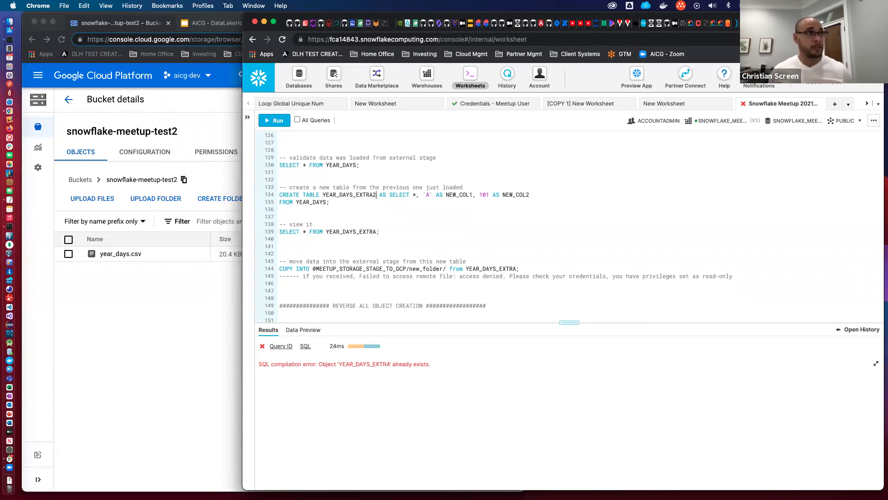
pyautogui.press('super+Return')
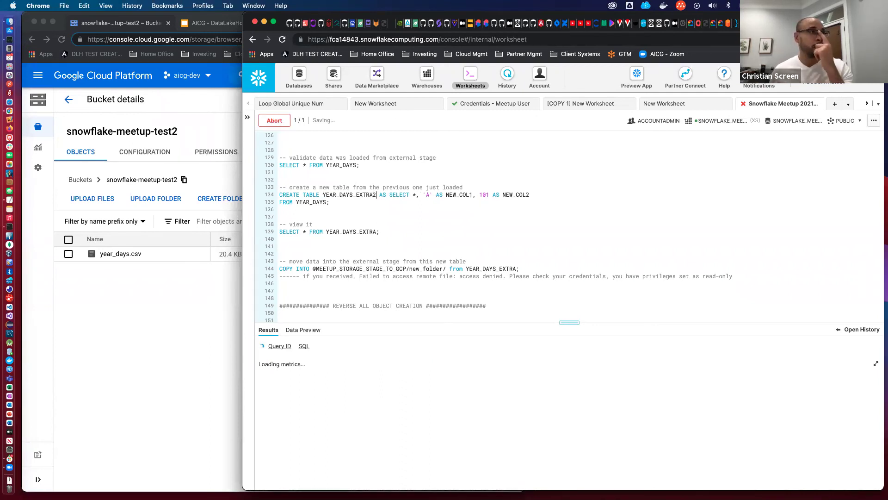
# Step: Change the SELECT statement under the "view it" comment to query YEAR_DAYS_EXTRA2 and run it
pyautogui.click(377, 232)
pyautogui.write('2')
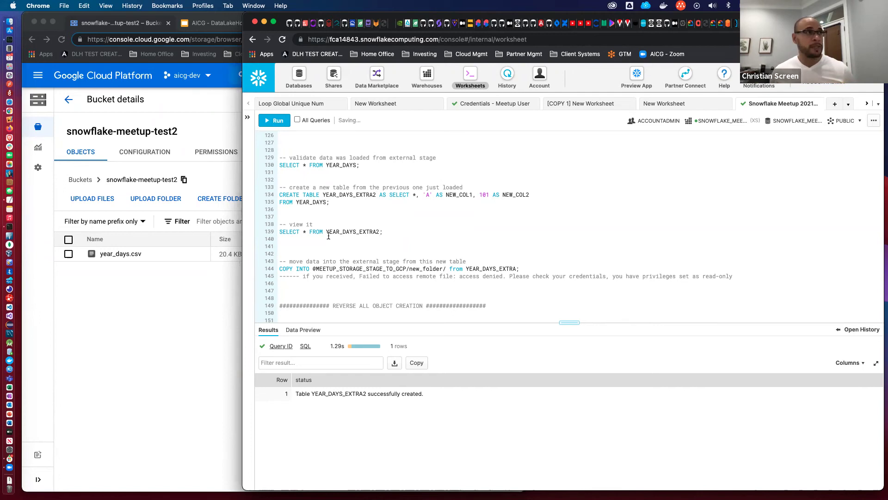
pyautogui.click(275, 121)
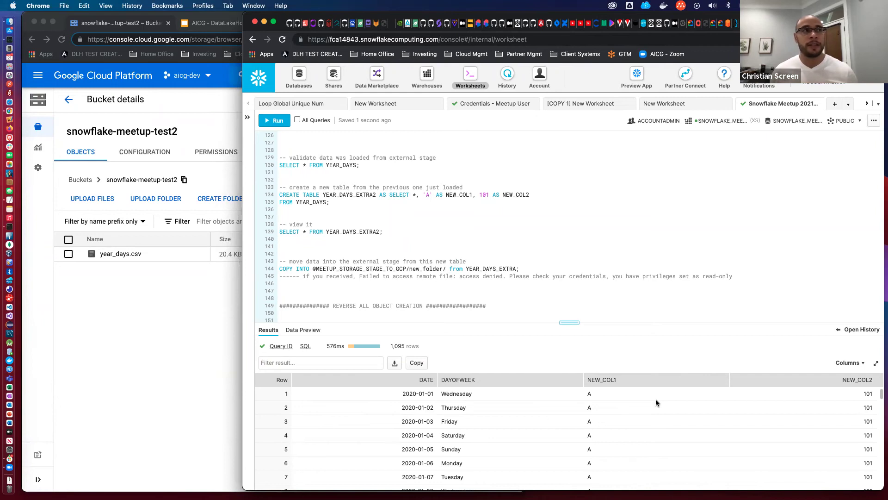
pyautogui.scroll(-2, 549, 241)
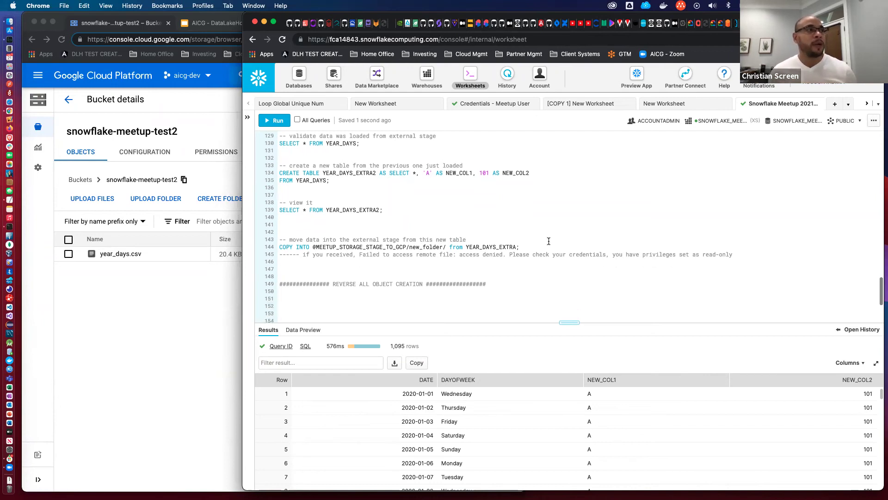
pyautogui.click(405, 247)
pyautogui.write('2')
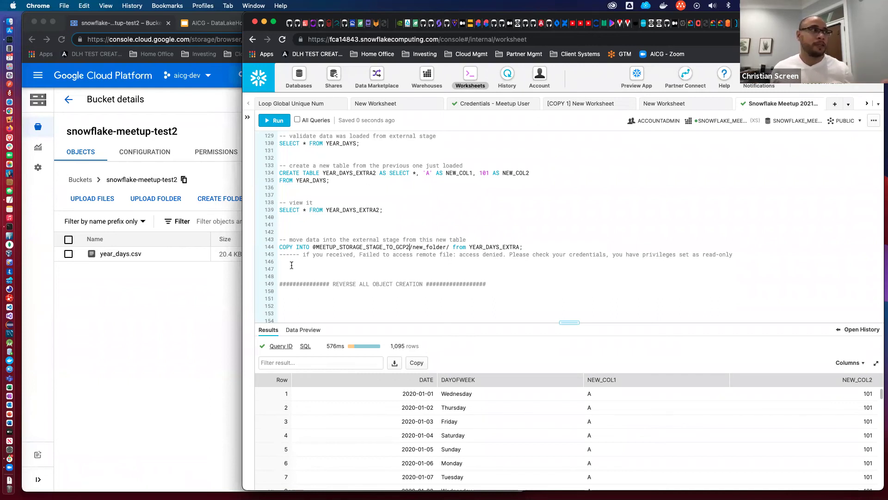
# Step: Examine the target bucket's objects and the stage, new_folder path and source table in the COPY INTO export statement
pyautogui.click(146, 317)
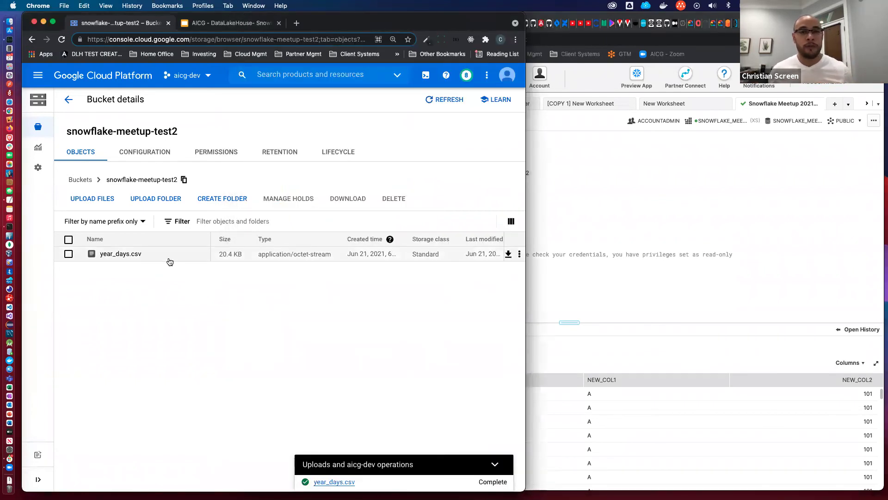
pyautogui.click(684, 253)
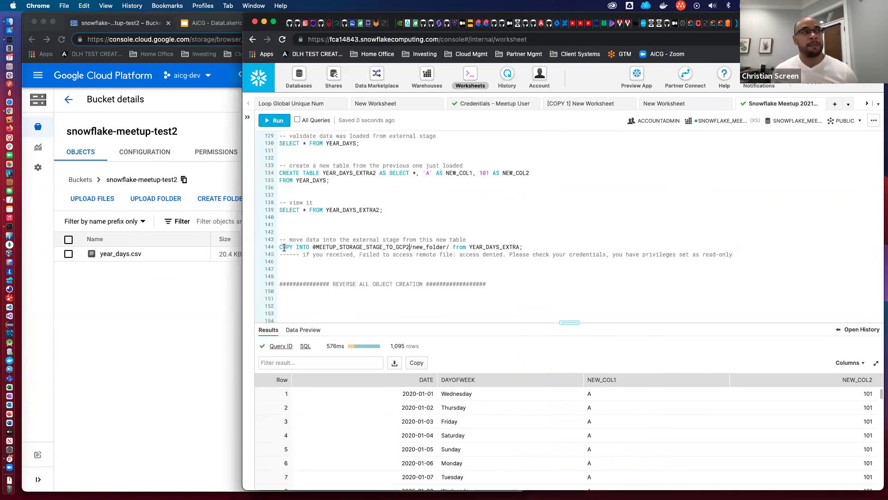
pyautogui.moveTo(313, 247); pyautogui.dragTo(410, 244)
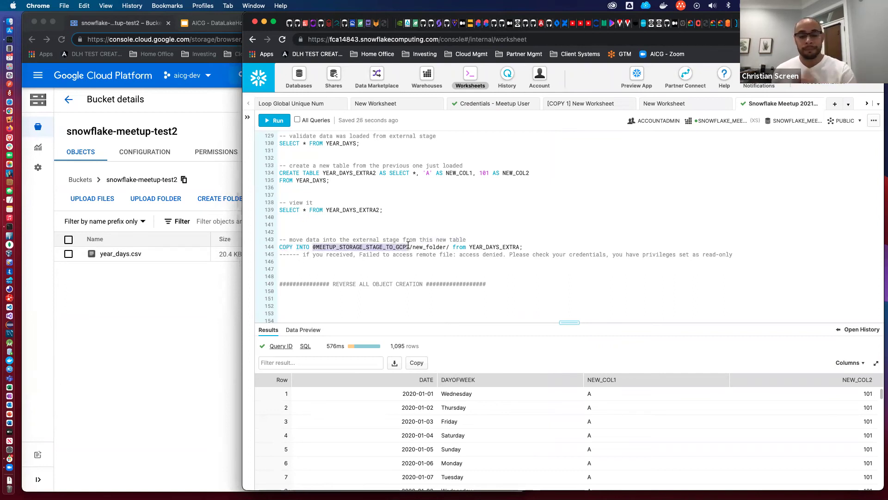
pyautogui.doubleClick(430, 247)
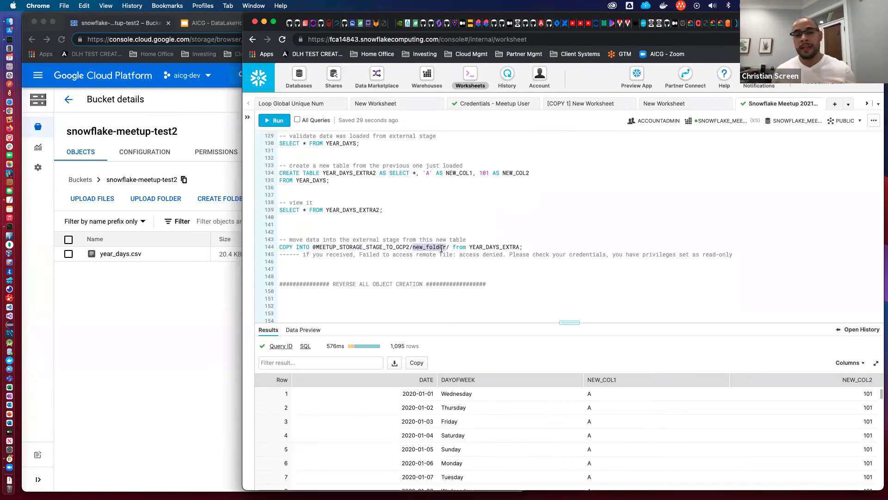
pyautogui.click(179, 279)
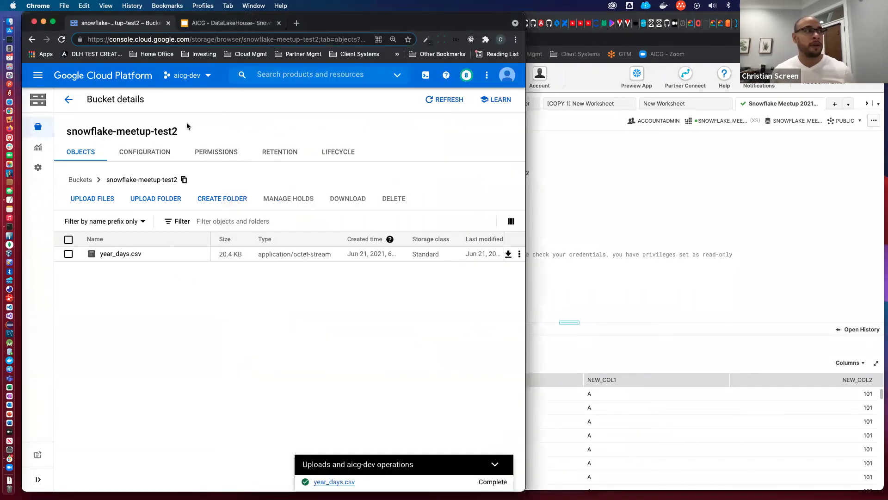
pyautogui.click(641, 258)
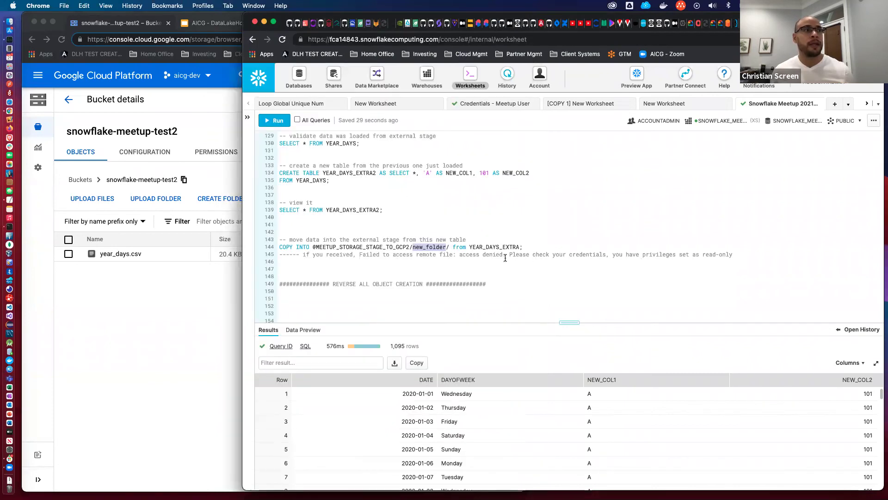
pyautogui.click(444, 248)
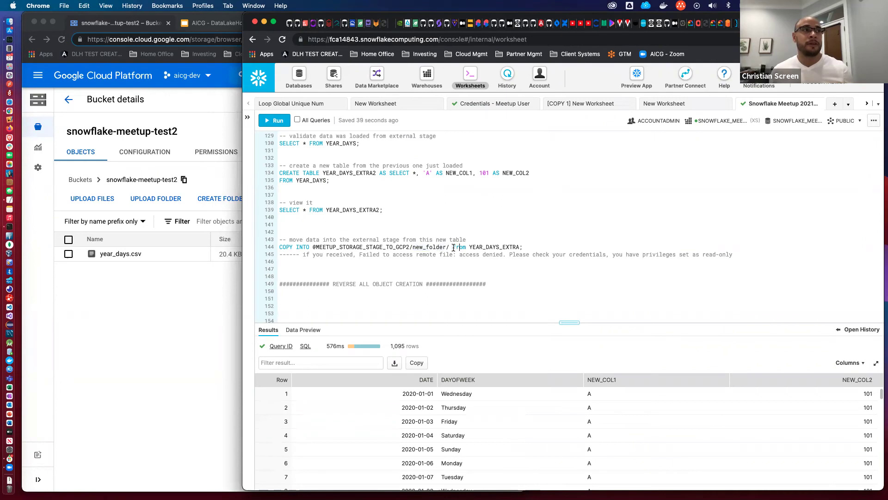
pyautogui.doubleClick(494, 248)
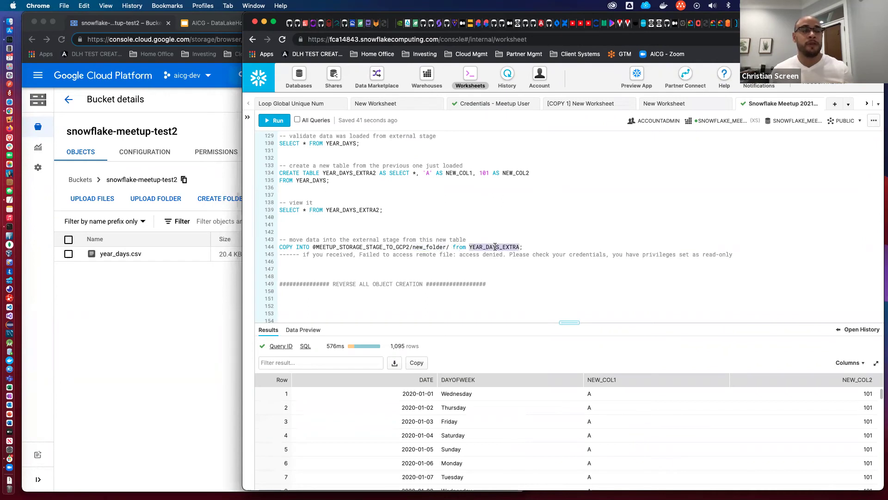
pyautogui.click(445, 253)
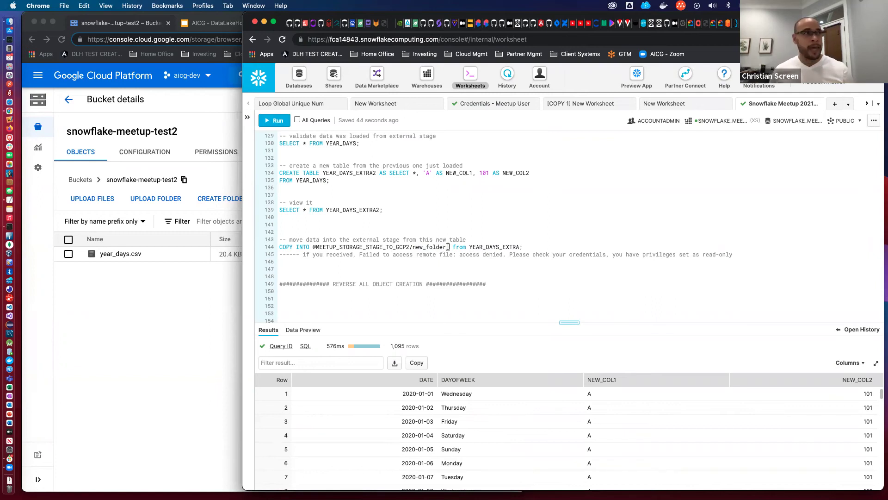
pyautogui.press('super+Return')
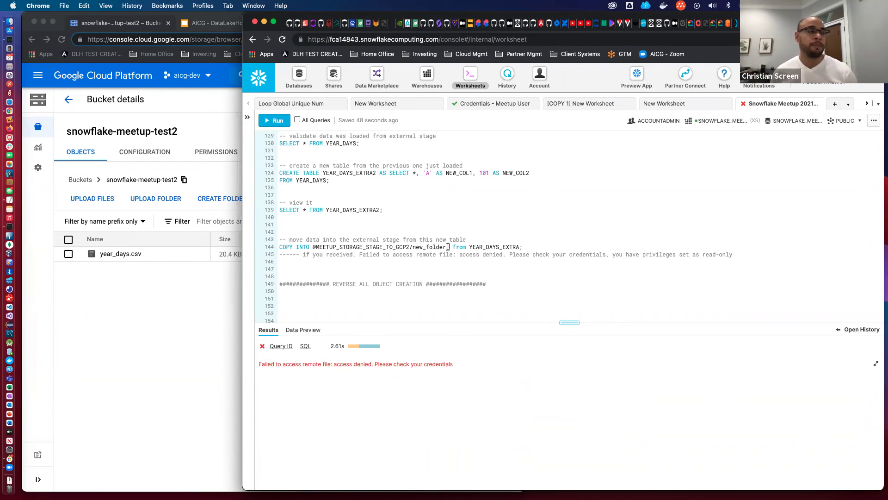
pyautogui.scroll(-1, 532, 252)
pyautogui.moveTo(734, 254); pyautogui.dragTo(302, 253)
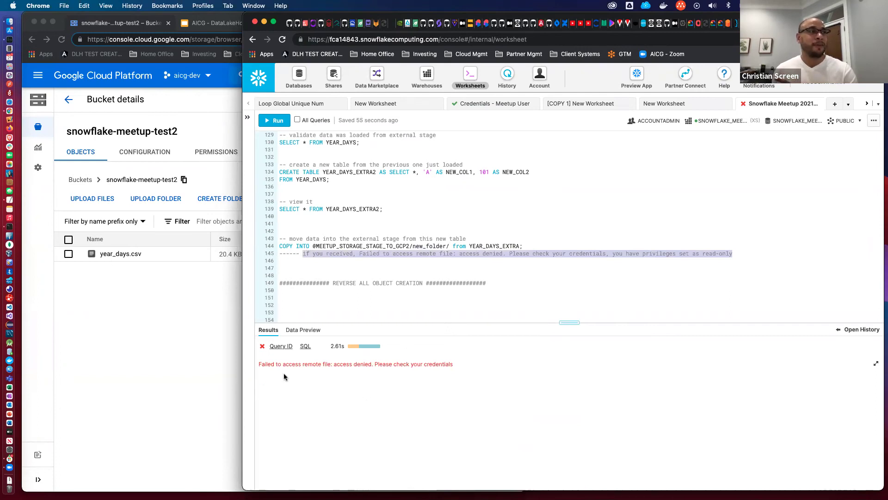
pyautogui.click(177, 335)
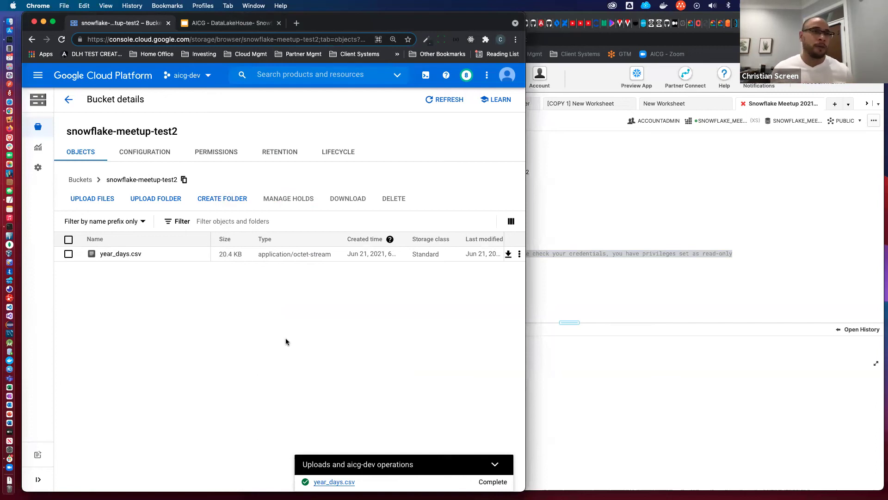
pyautogui.click(594, 283)
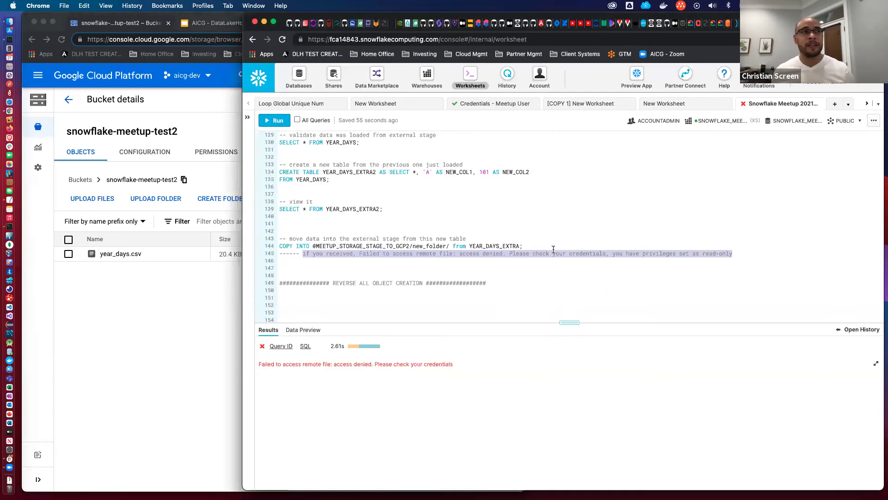
pyautogui.click(553, 246)
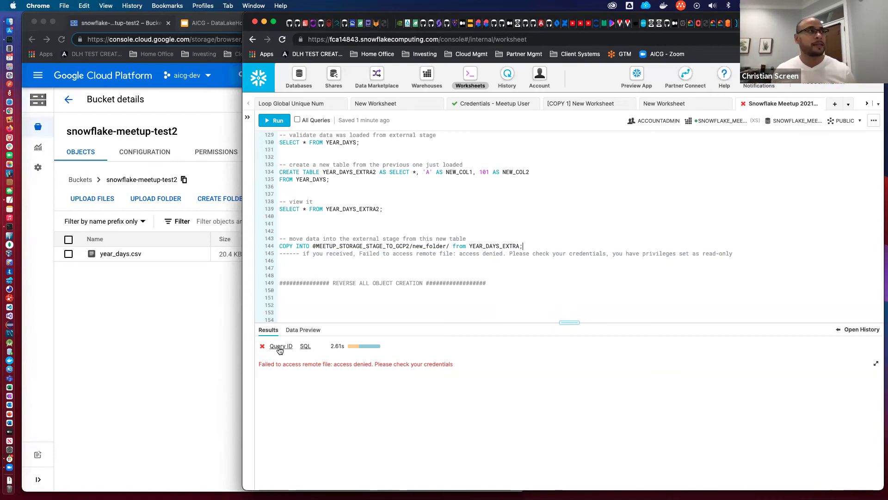
# Step: In Google Cloud Platform, open the snowflake-meetup-test2 bucket's permissions and start editing the Snowflake service account, the last member listed
pyautogui.click(190, 342)
pyautogui.click(216, 151)
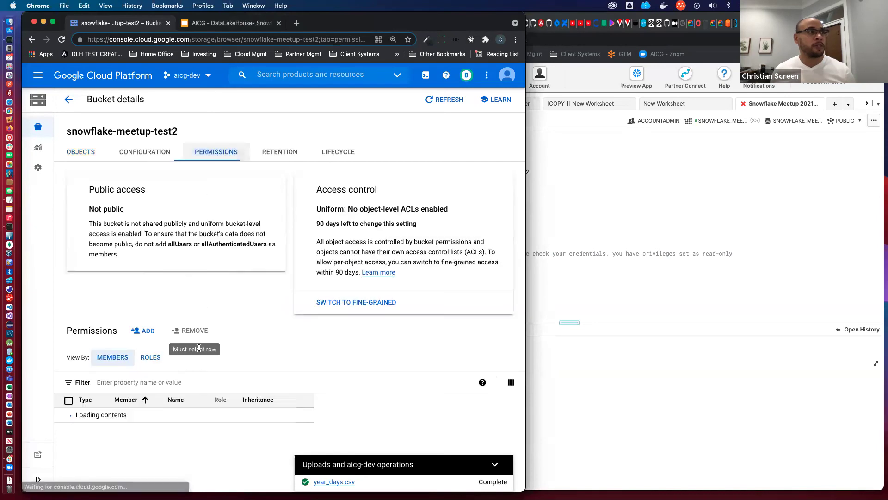
pyautogui.scroll(-3, 198, 417)
pyautogui.scroll(-4, 198, 417)
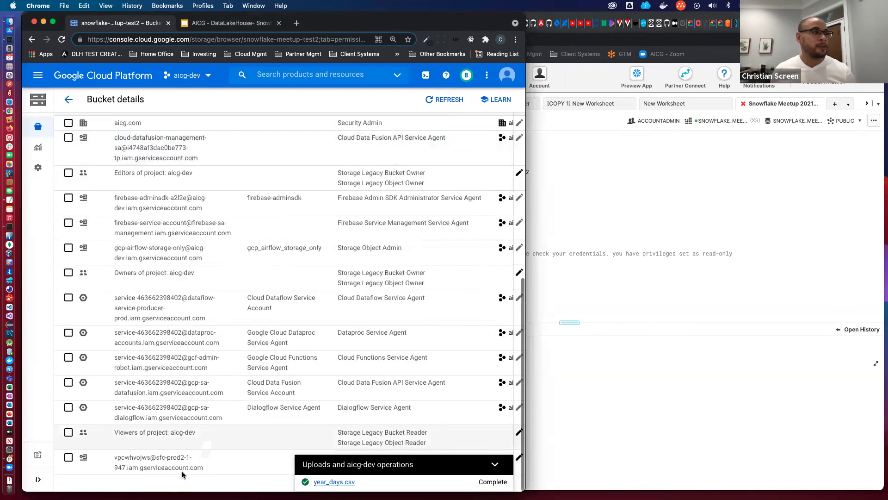
pyautogui.click(519, 457)
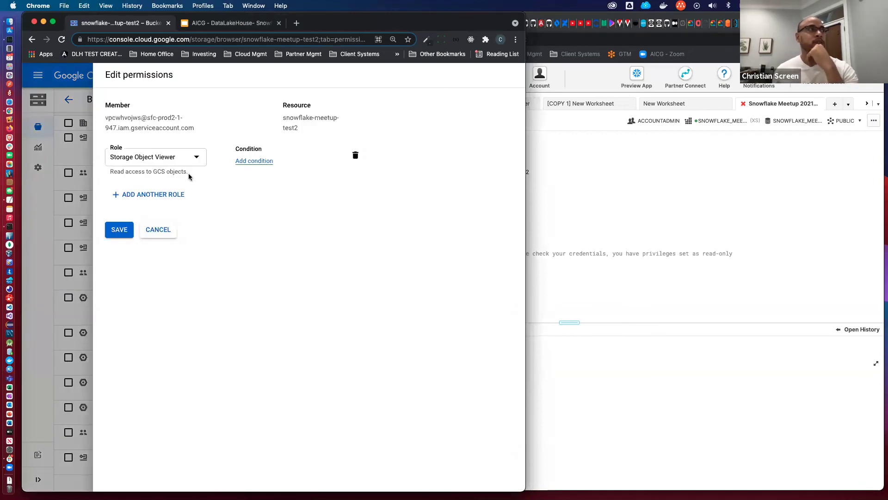
# Step: Add the Storage Object Creator role to the Snowflake service account and save the permissions
pyautogui.click(127, 198)
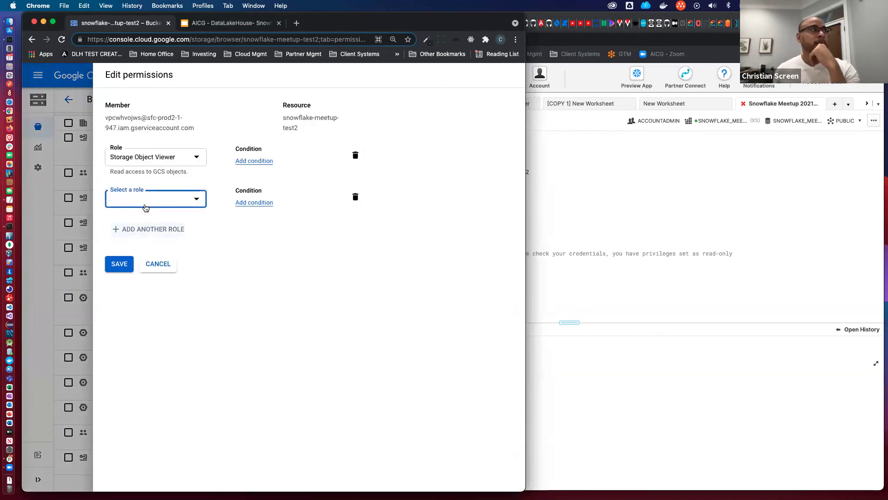
pyautogui.click(193, 198)
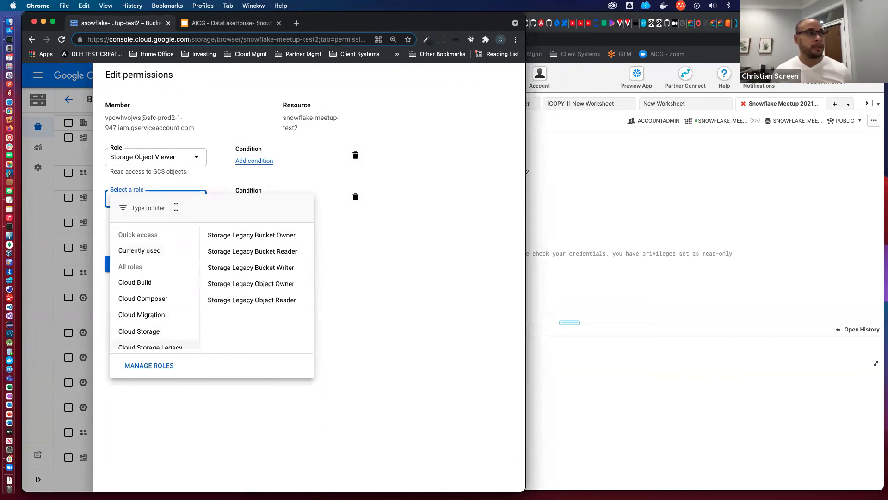
pyautogui.write('storage object')
pyautogui.scroll(-2, 232, 264)
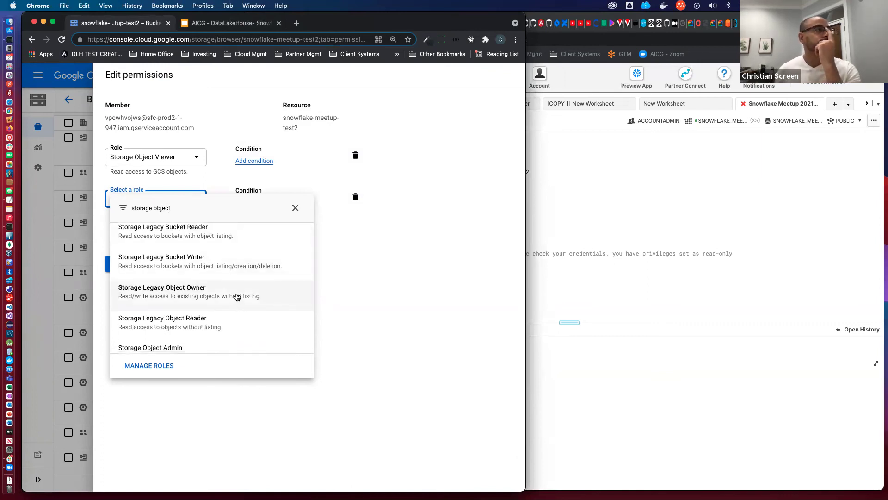
pyautogui.scroll(-3, 237, 296)
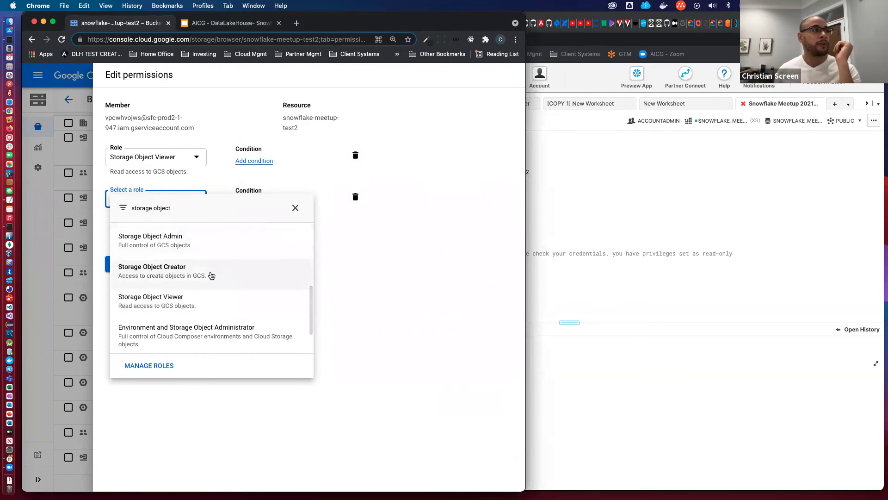
pyautogui.click(211, 276)
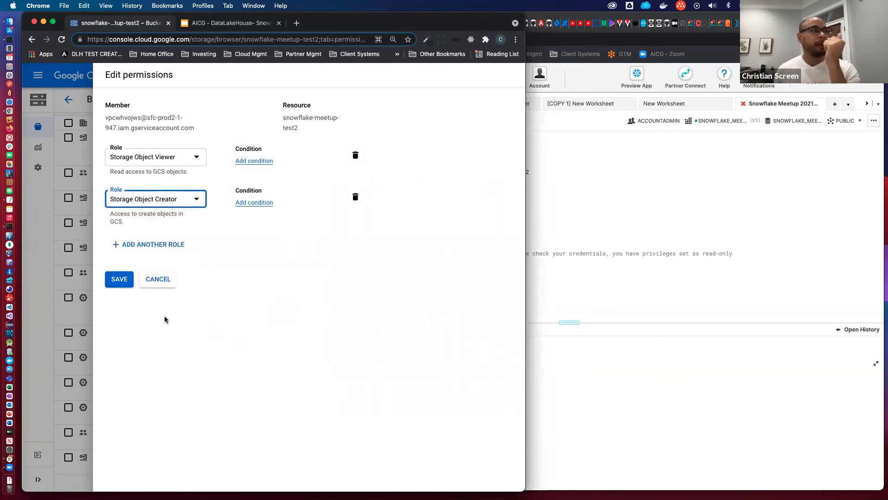
pyautogui.click(128, 283)
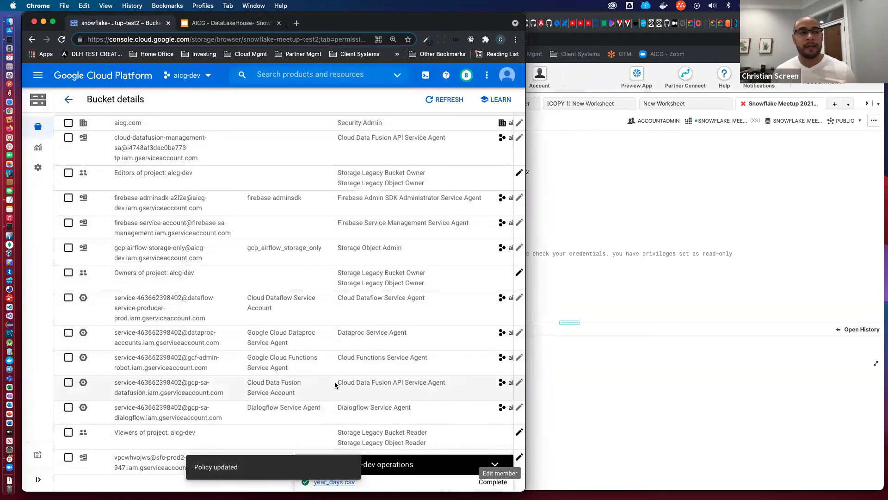
# Step: Check the bucket's configuration and the COPY INTO worksheet, and return to the bucket's object list
pyautogui.scroll(10, 305, 239)
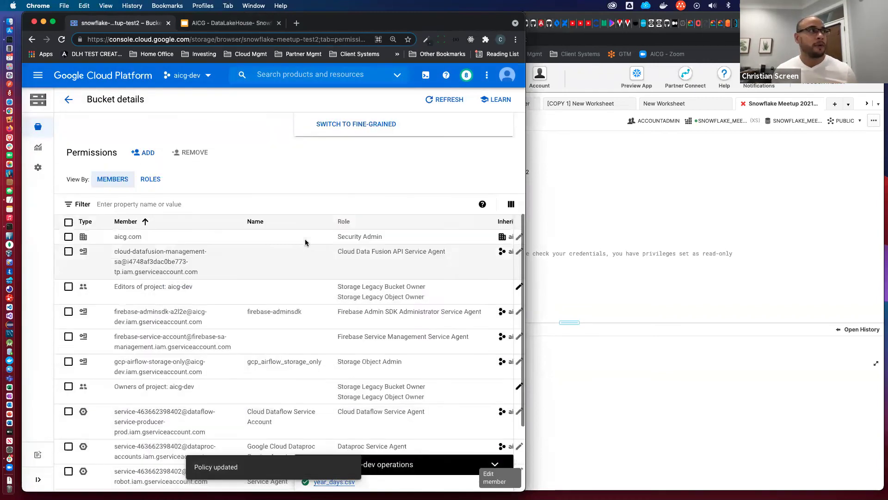
pyautogui.click(132, 153)
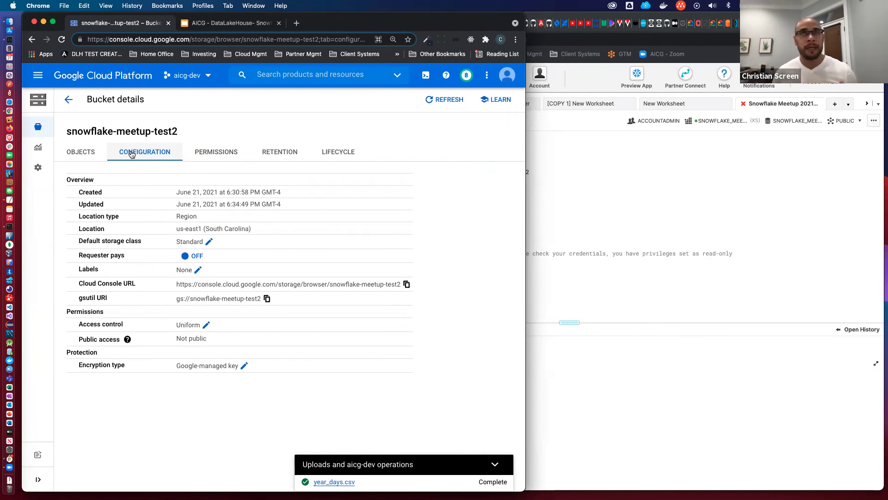
pyautogui.click(596, 289)
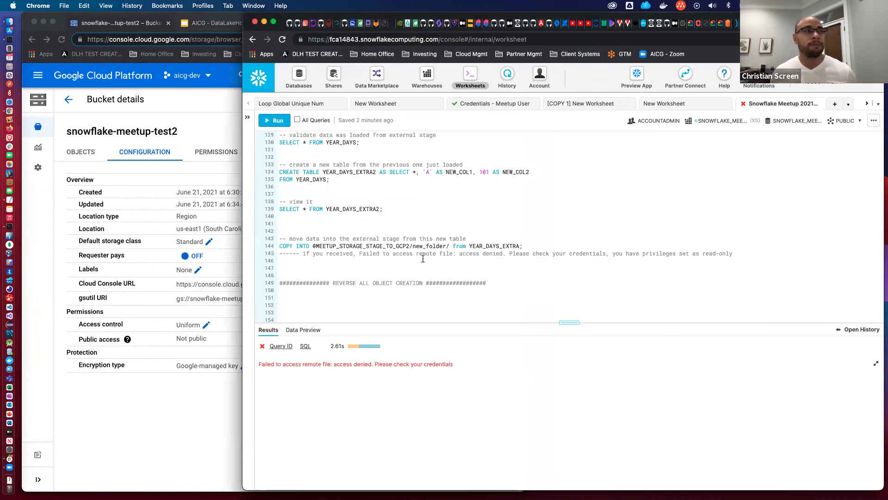
pyautogui.click(93, 152)
pyautogui.click(93, 152)
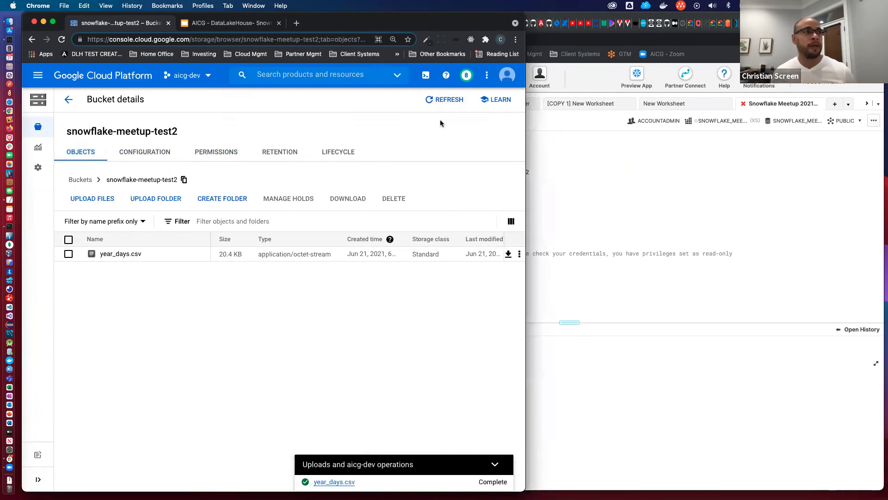
pyautogui.click(603, 277)
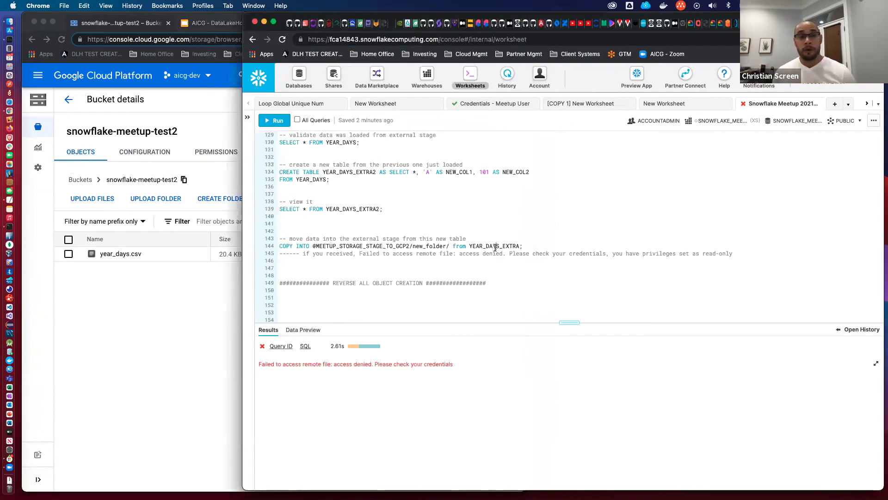
pyautogui.press('super+Return')
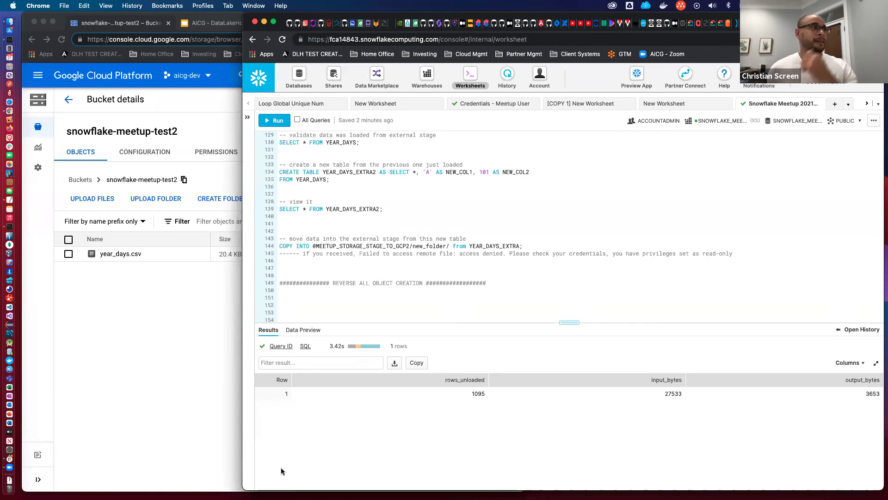
pyautogui.click(84, 347)
pyautogui.click(445, 105)
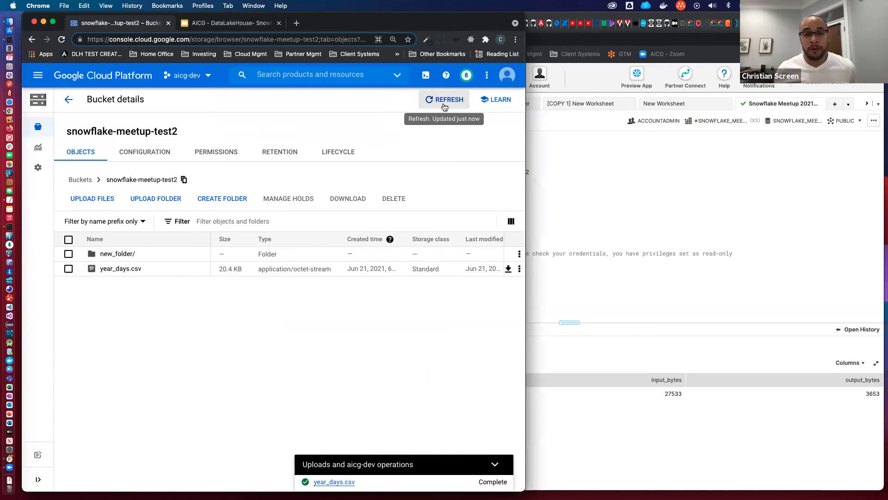
pyautogui.click(118, 253)
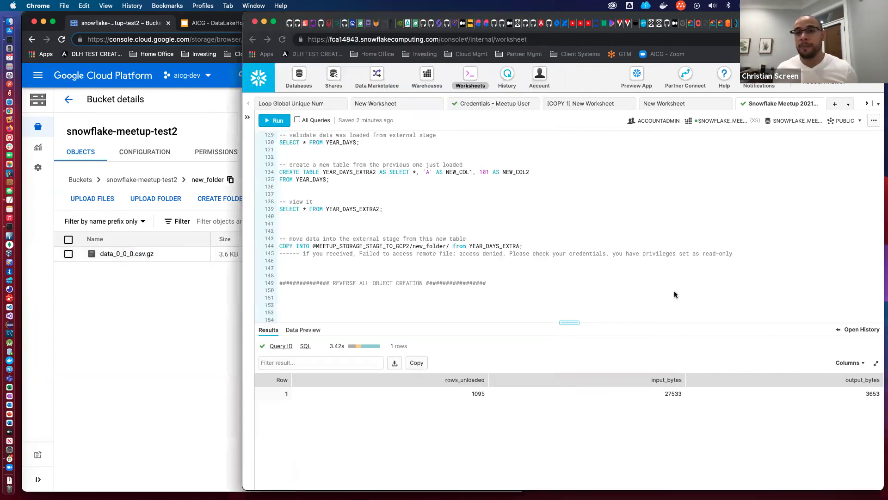
pyautogui.click(674, 291)
pyautogui.scroll(-3, 646, 294)
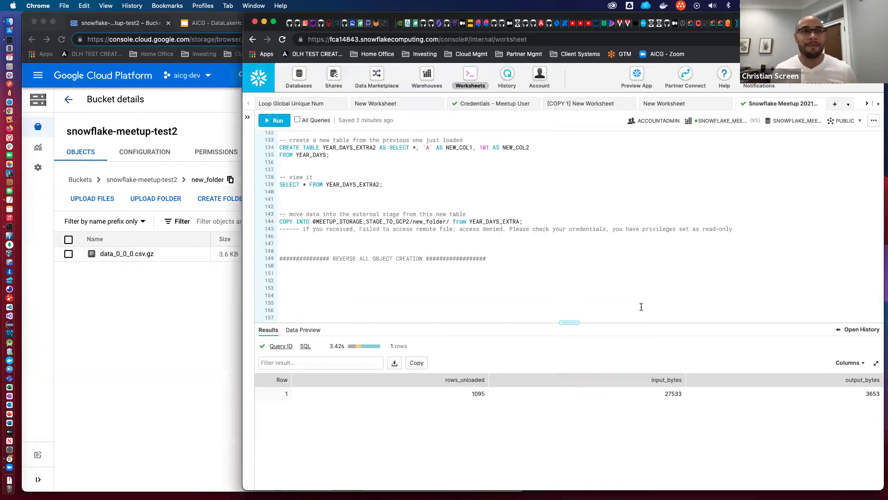
# Step: Switch to the Google Slides deck, present it from the "2nd: External Storage" slide and advance to "First Step - Create a Bucket"
pyautogui.click(117, 322)
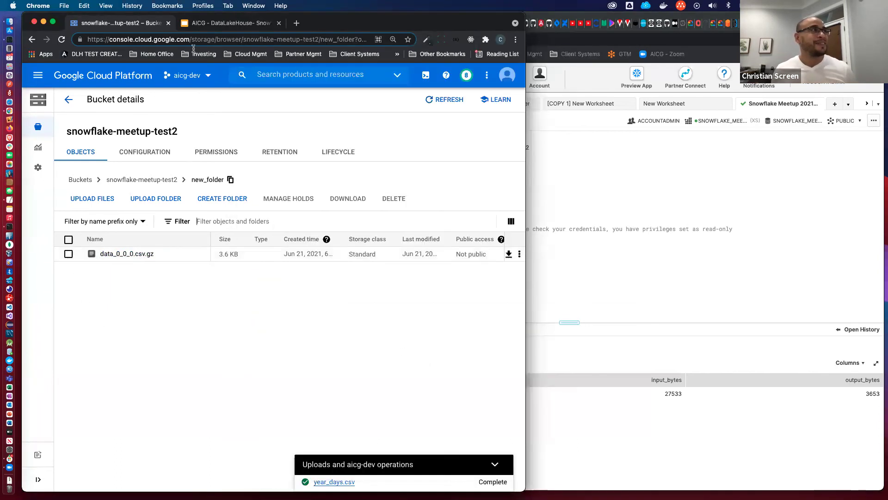
pyautogui.click(213, 26)
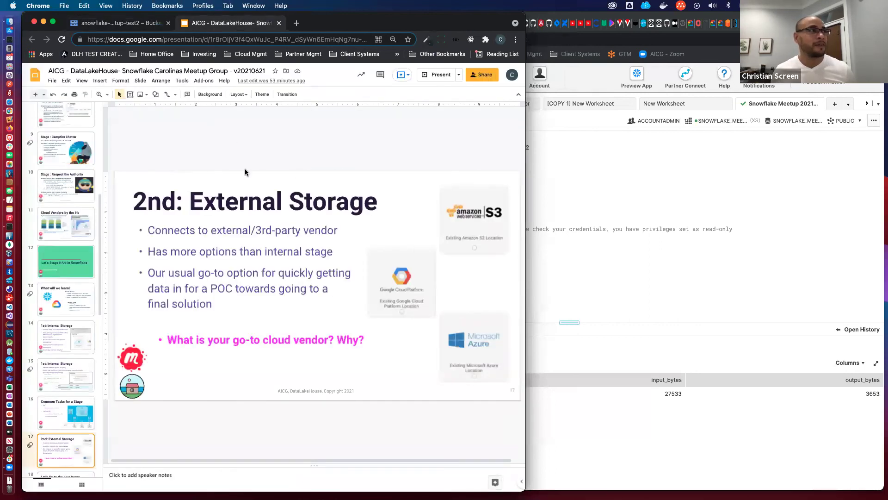
pyautogui.click(441, 78)
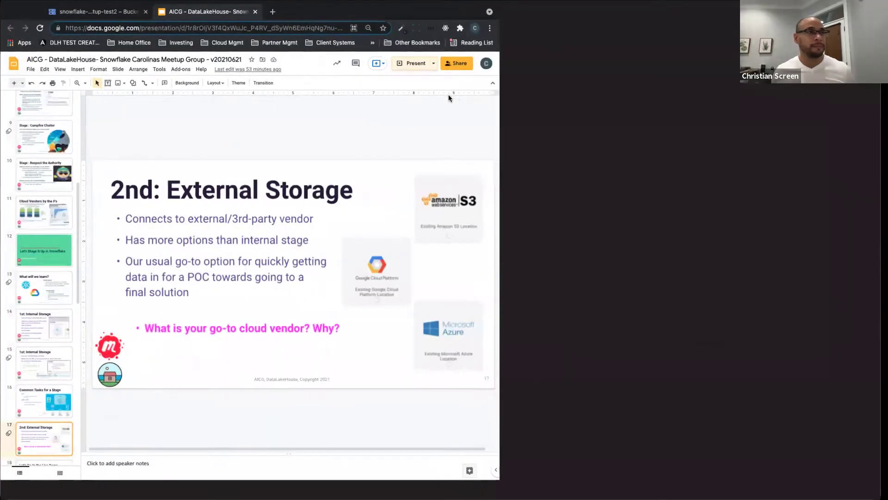
pyautogui.press('Right')
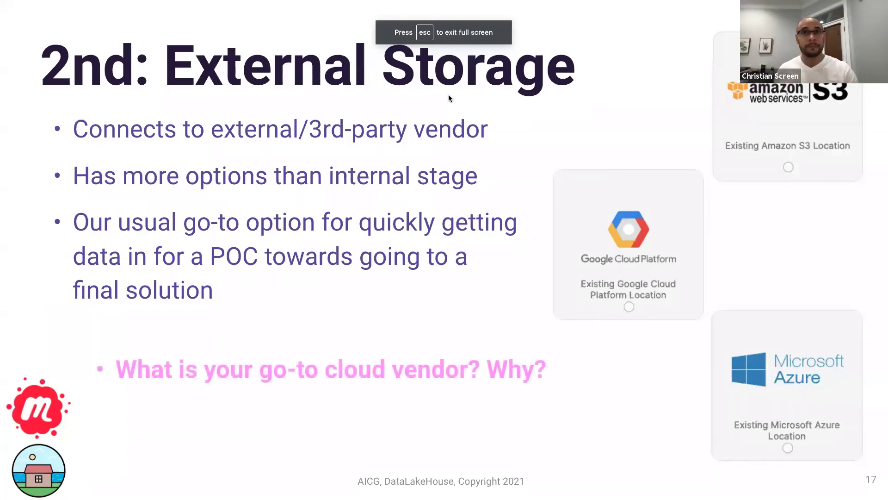
pyautogui.press('Right')
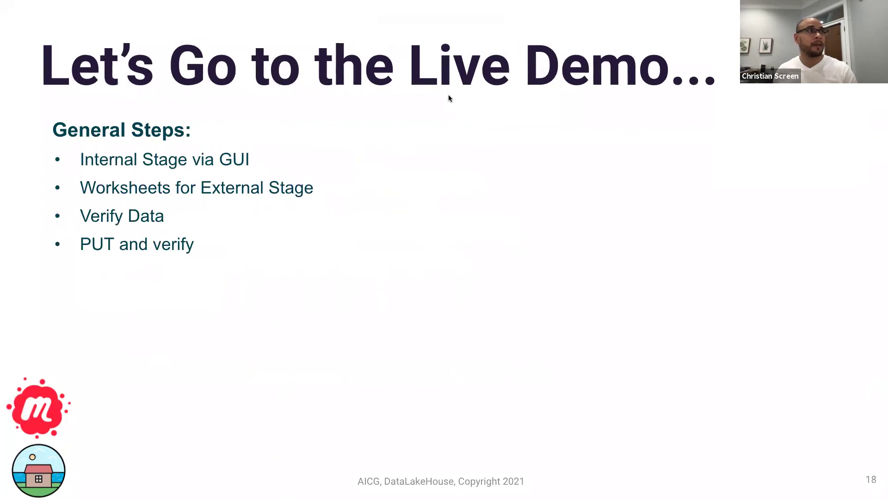
pyautogui.press('Right')
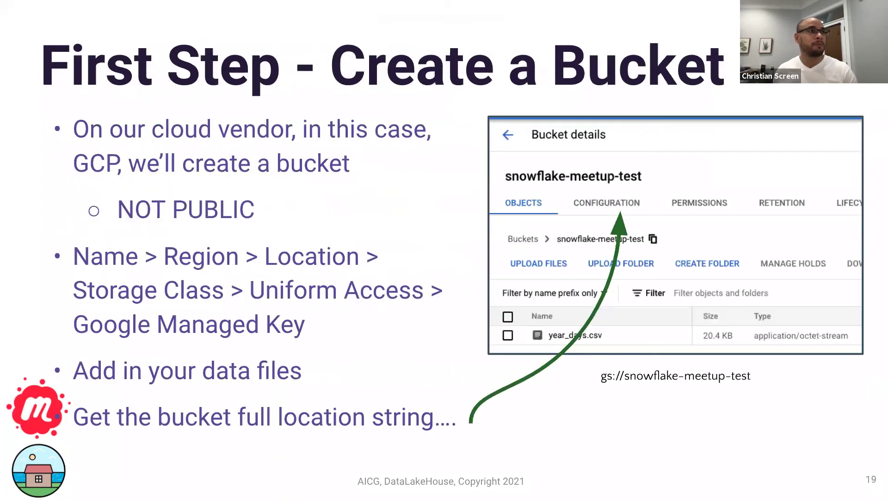